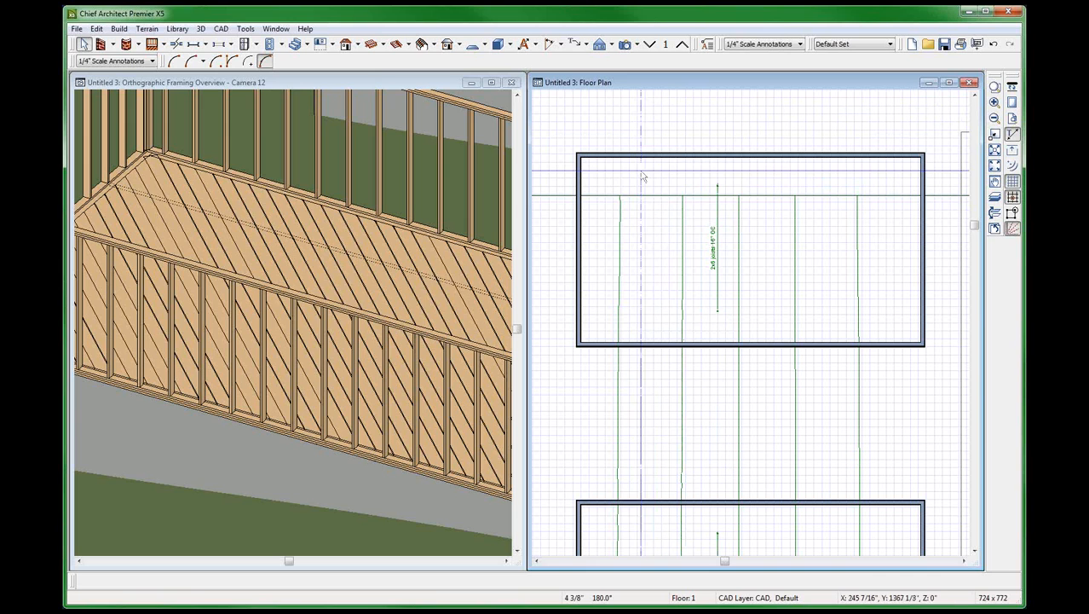
# - Check the thickness and material of the second floor structure layer in the upper room's specification
pyautogui.click(649, 174)
pyautogui.doubleClick(647, 170)
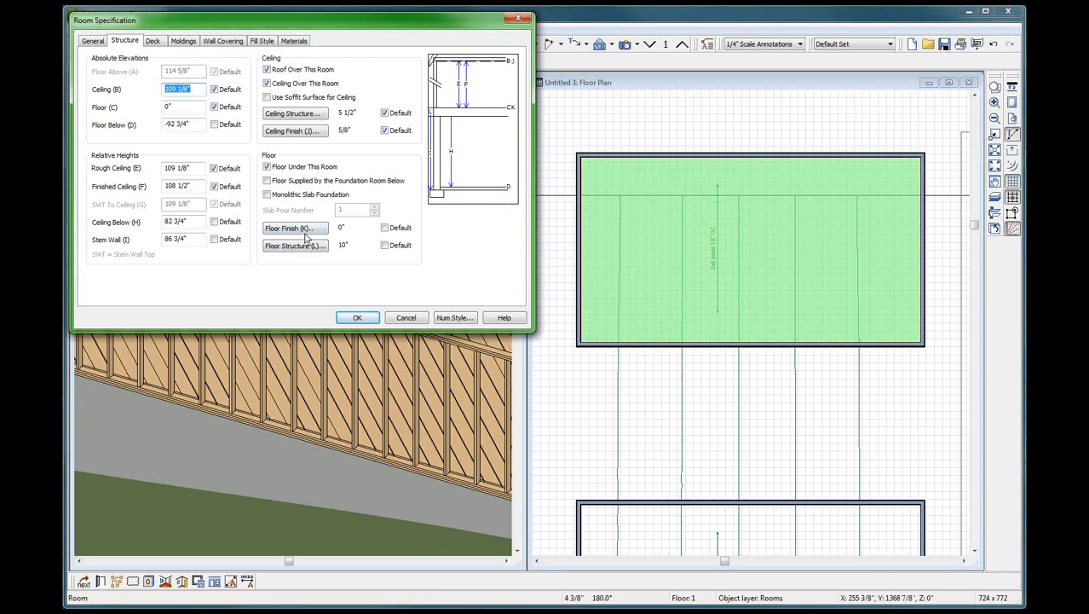
pyautogui.click(300, 247)
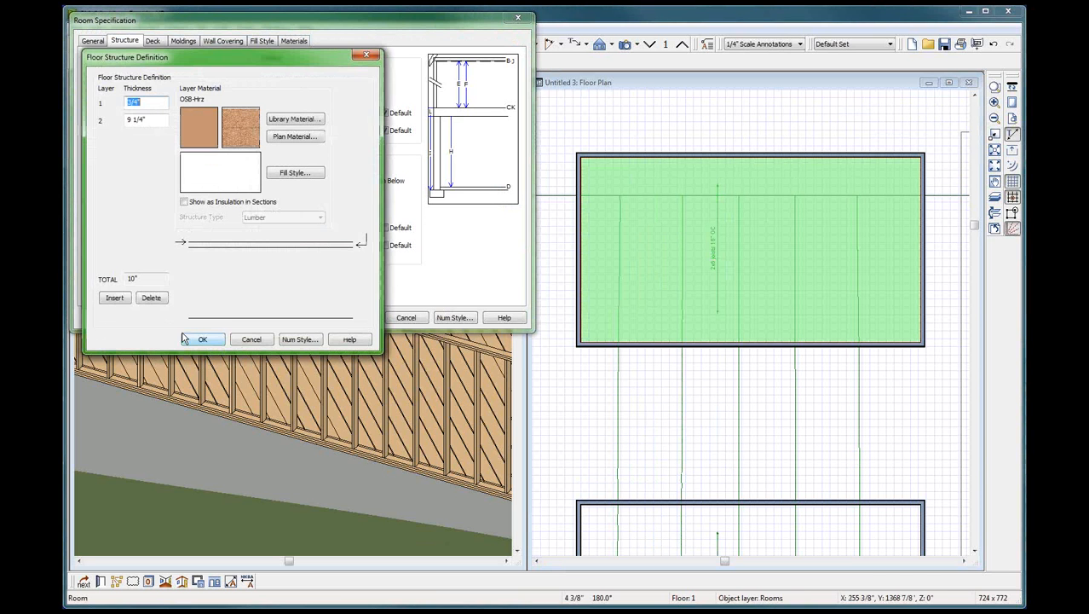
pyautogui.click(149, 119)
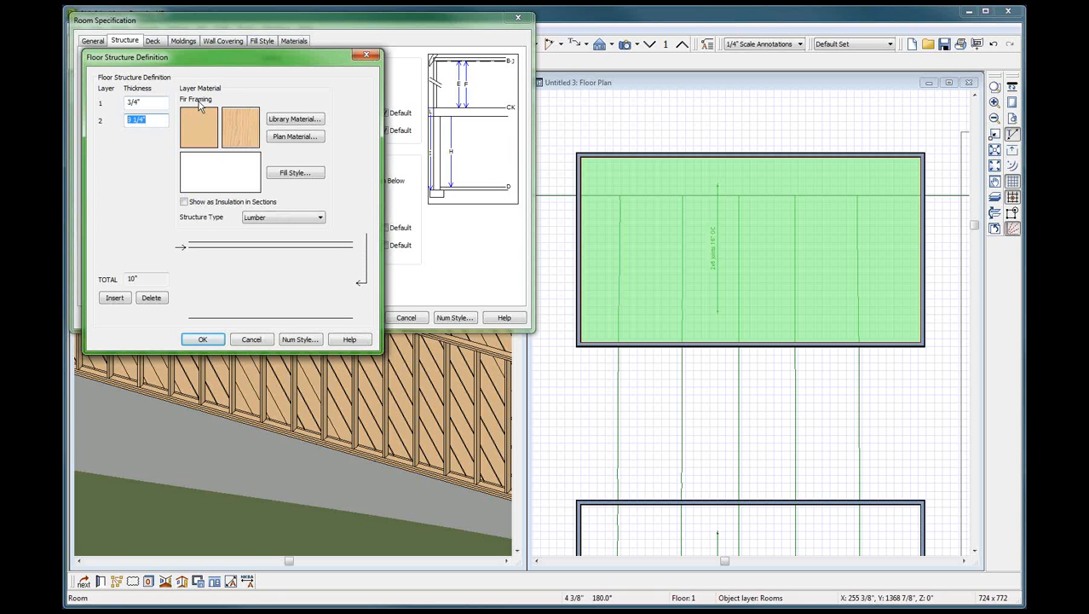
pyautogui.click(253, 340)
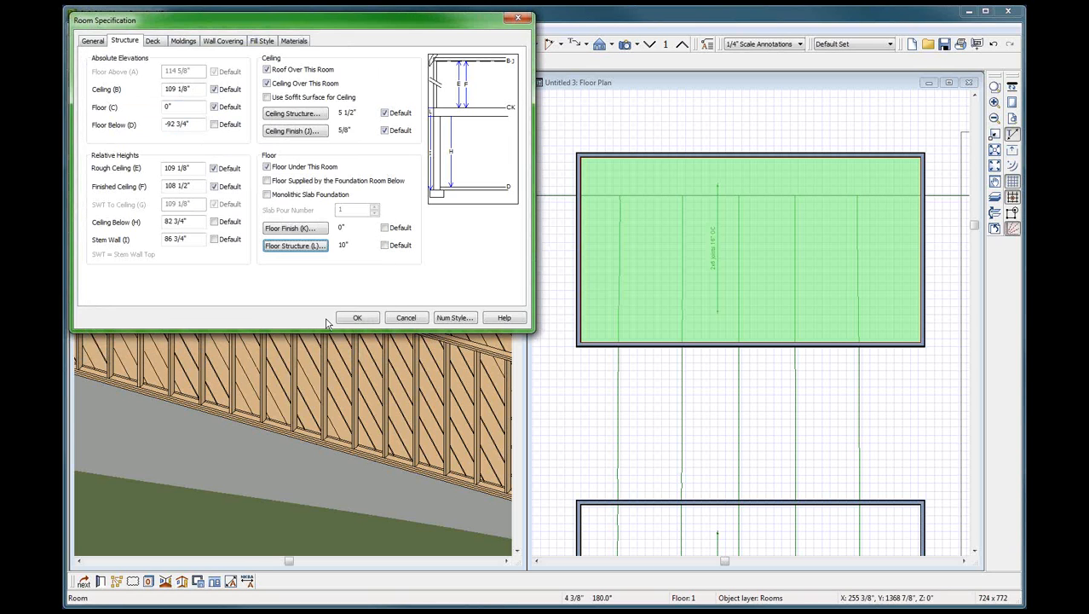
pyautogui.click(346, 322)
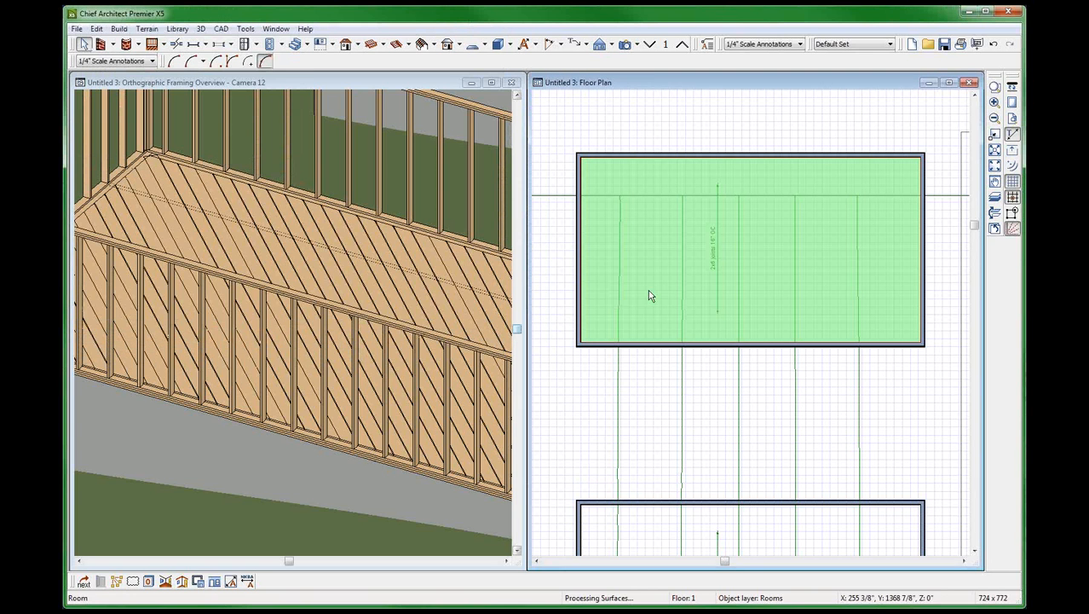
# - Copy the Fir Framing plan material and name the copy Fir Framing 9.5
pyautogui.scroll(-2, 660, 282)
pyautogui.scroll(3, 658, 434)
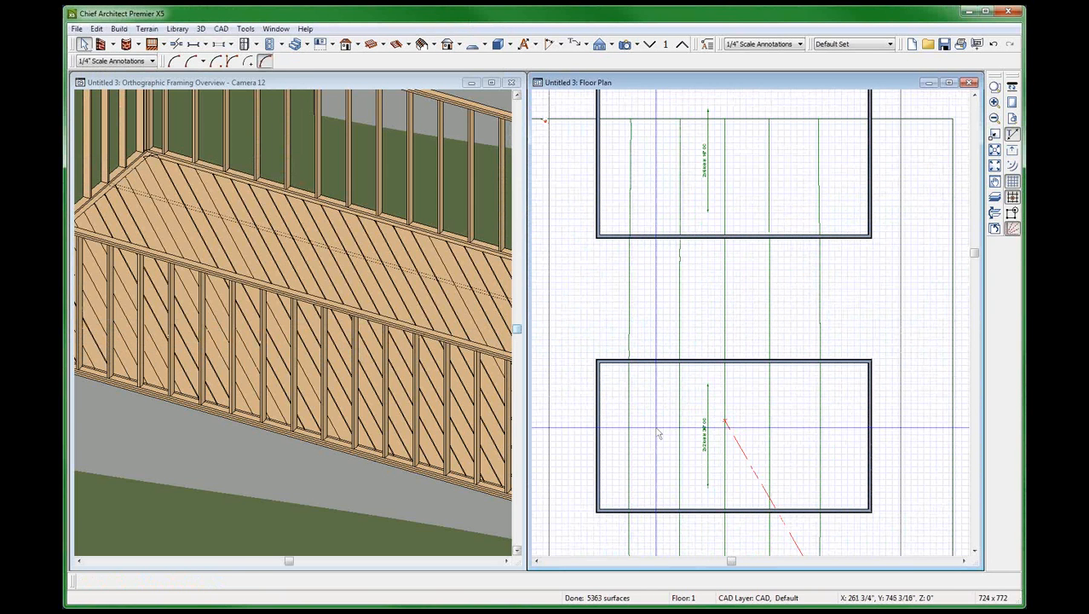
pyautogui.press('m')
pyautogui.press('f')
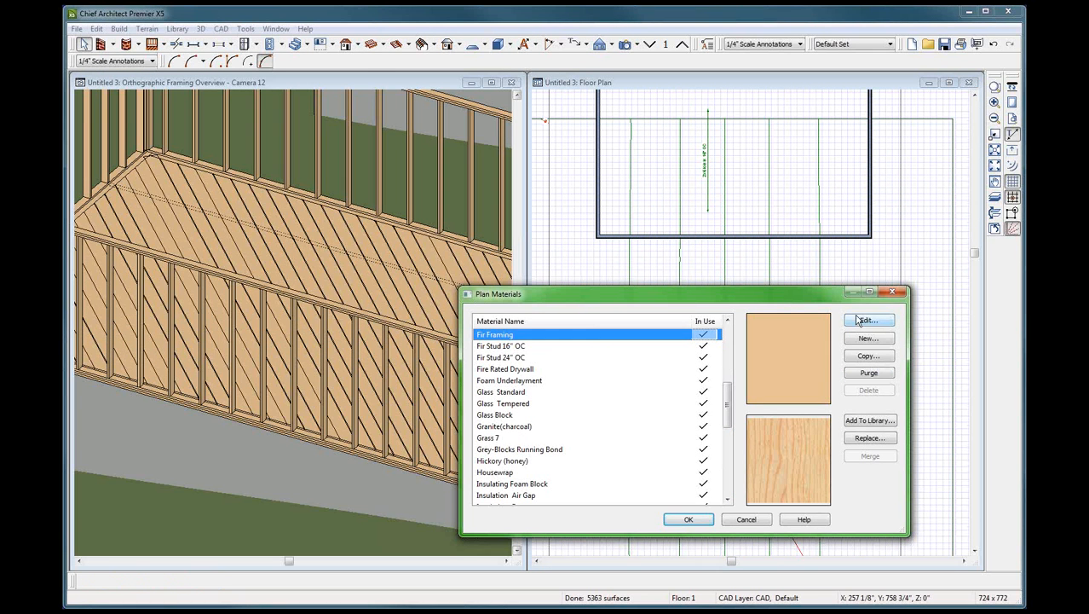
pyautogui.click(883, 360)
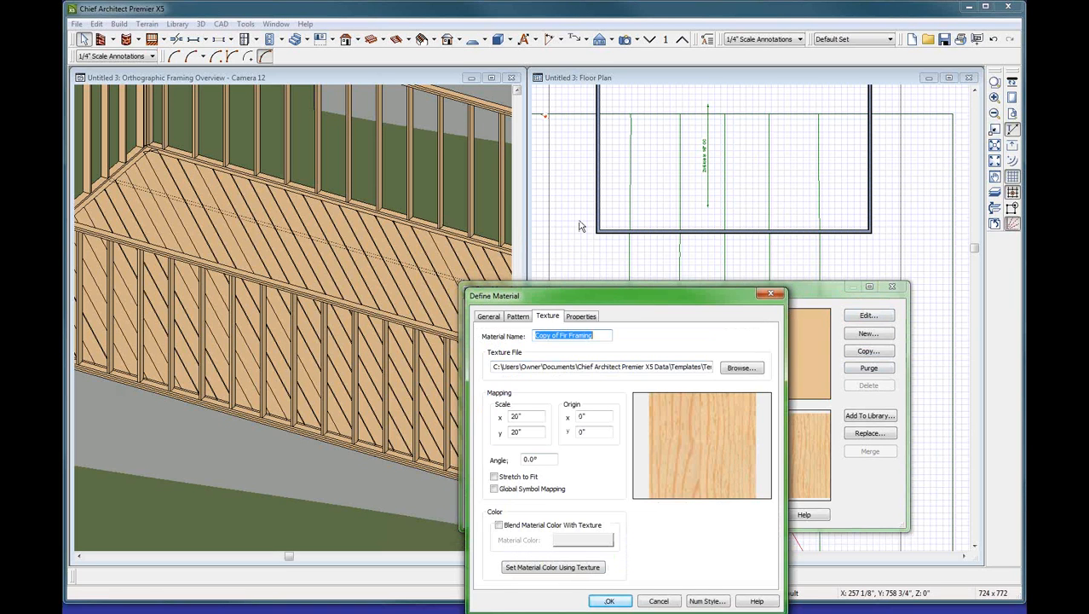
pyautogui.click(456, 236)
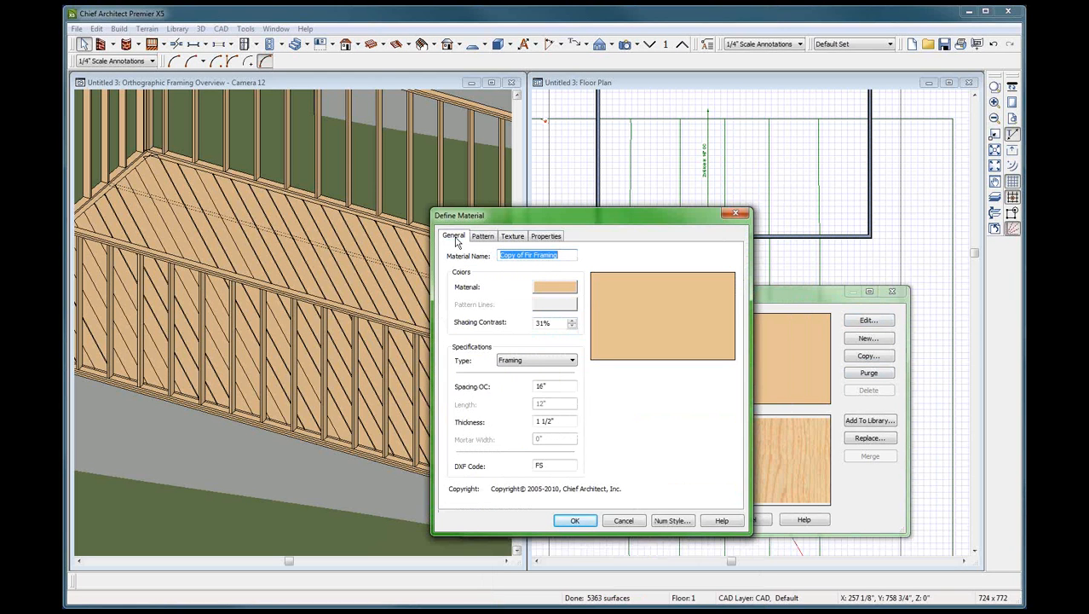
pyautogui.moveTo(526, 256); pyautogui.dragTo(501, 257)
pyautogui.press('Delete')
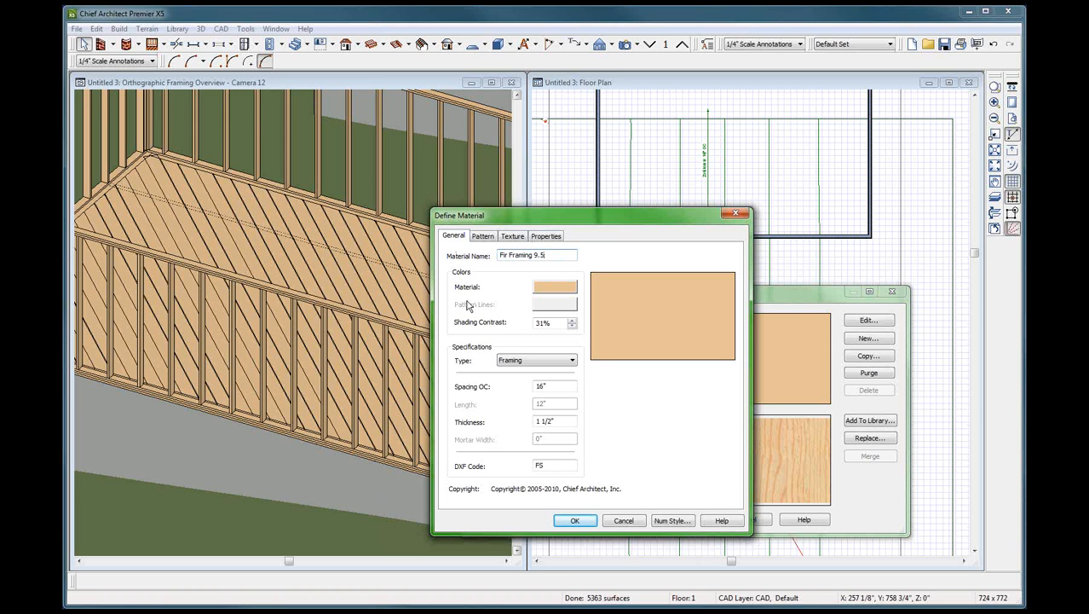
# - Set the copied material's thickness to 9 1/2" and its on-center spacing to 9.5, and accept the plan materials
pyautogui.click(545, 421)
pyautogui.write('9')
pyautogui.moveTo(559, 384); pyautogui.dragTo(515, 397)
pyautogui.write('9 1/2')
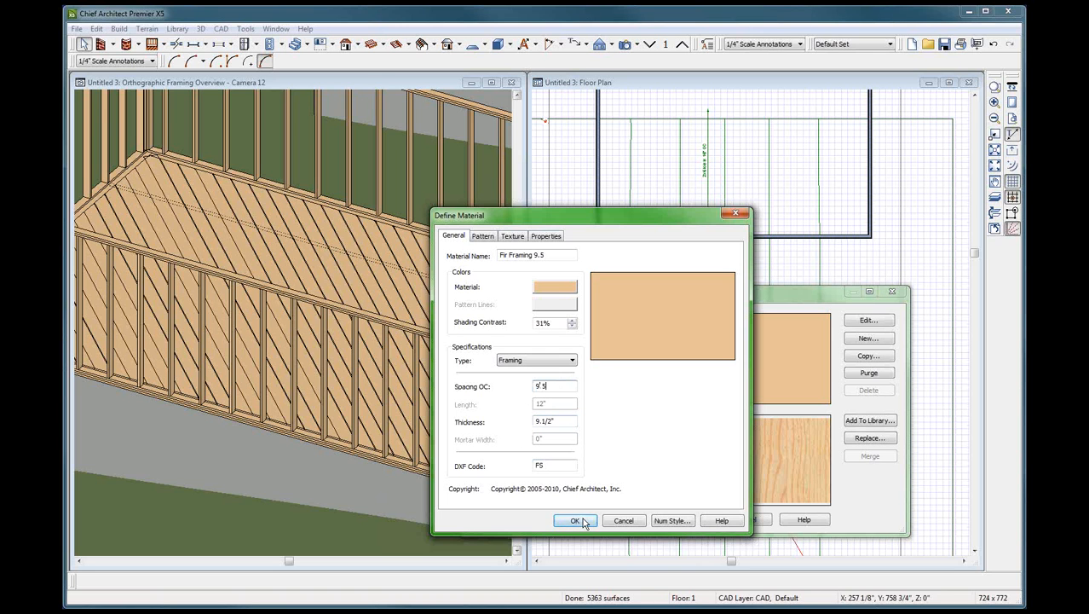
pyautogui.click(576, 520)
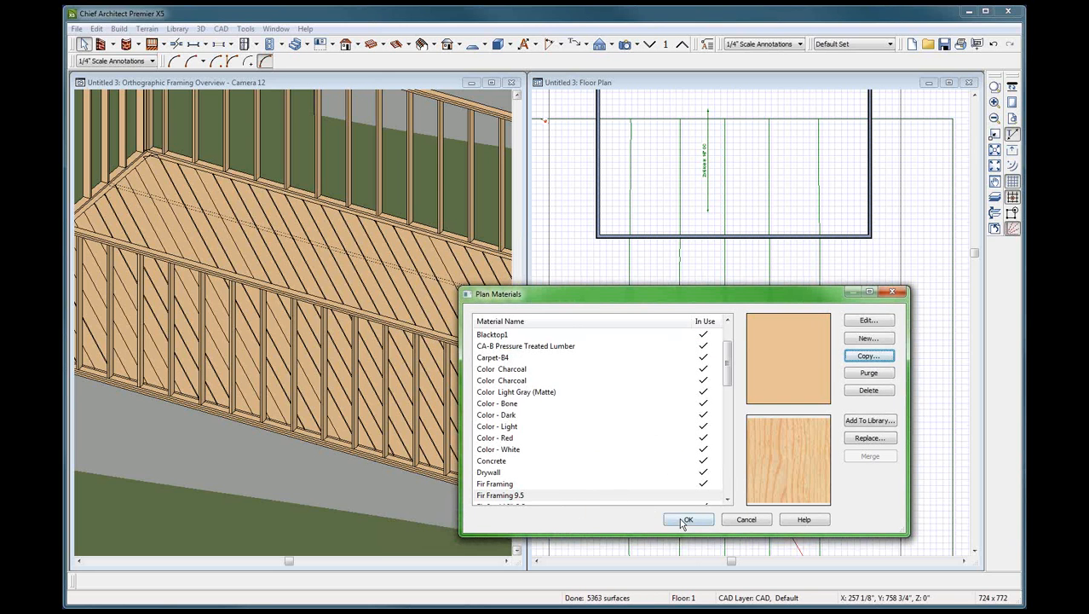
pyautogui.click(678, 520)
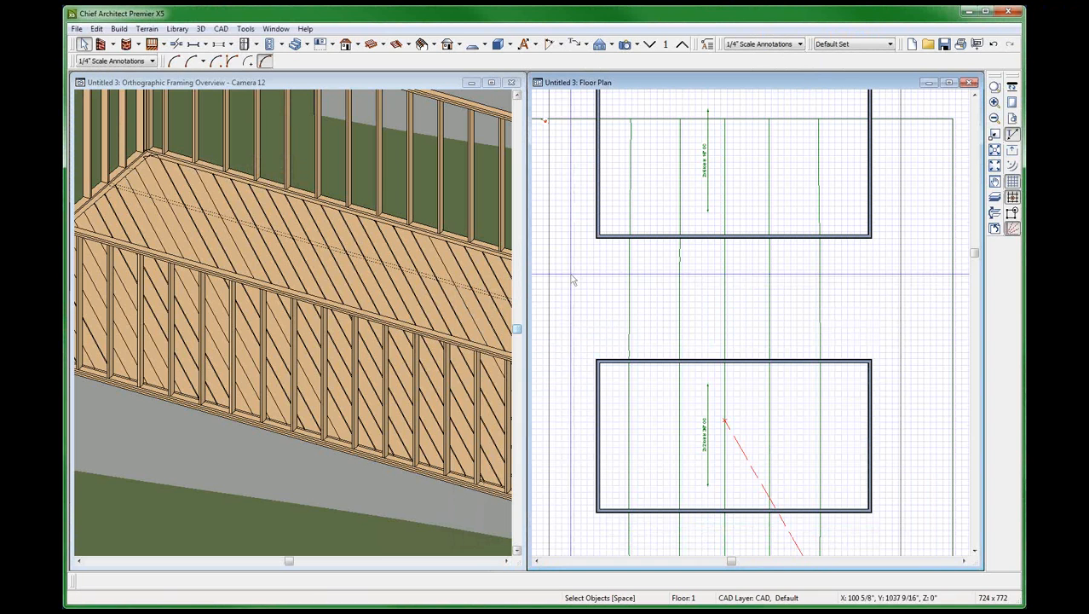
# - In the foundation framing defaults, set the joist width of the subfloor for Floor 1 to 1 1/2"
pyautogui.click(92, 30)
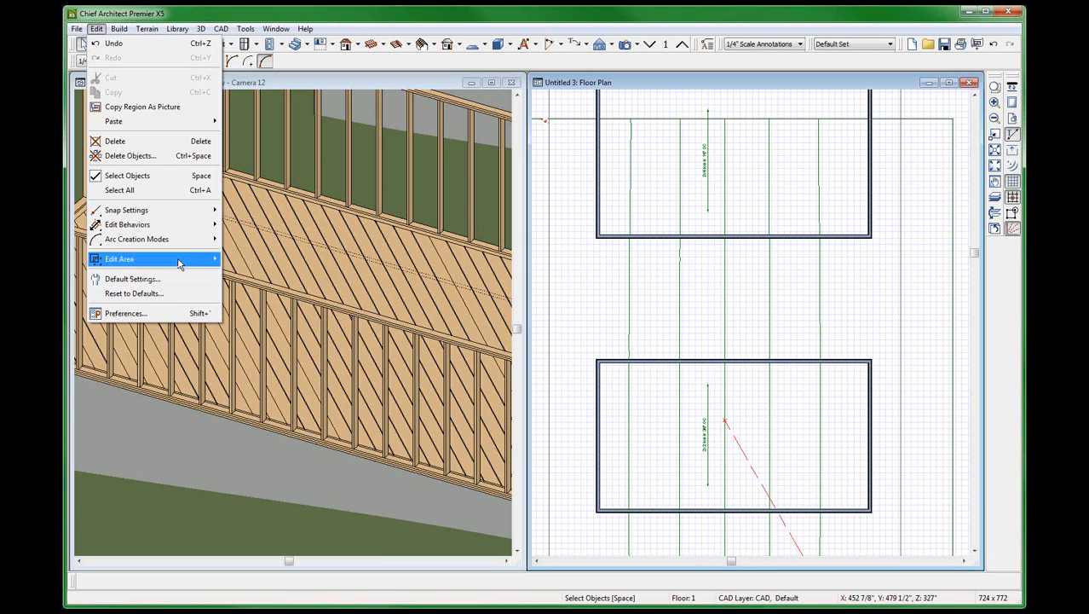
pyautogui.click(170, 279)
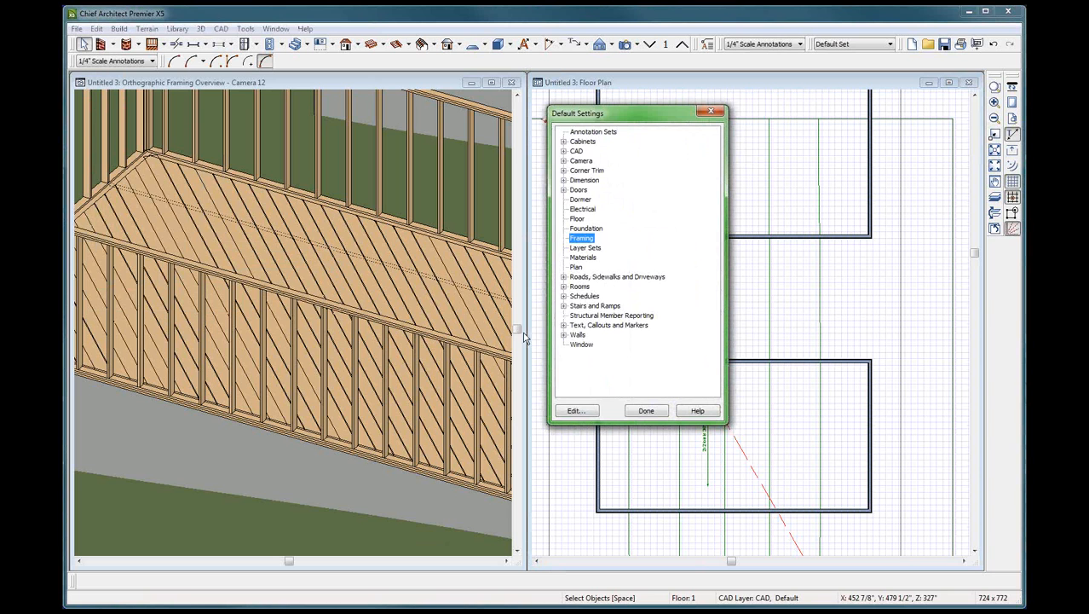
pyautogui.click(577, 411)
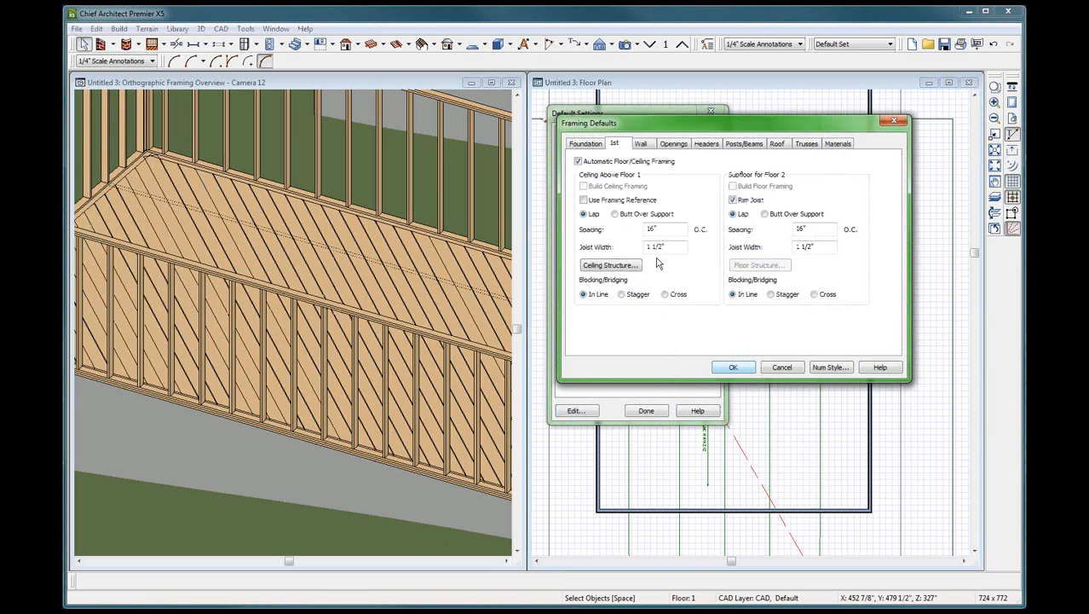
pyautogui.click(586, 147)
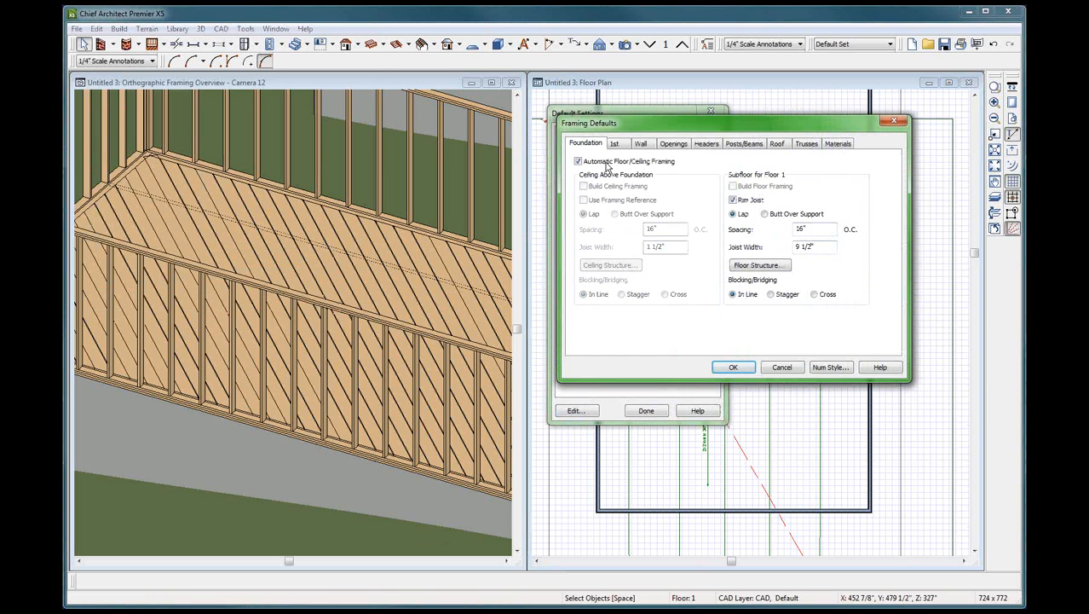
pyautogui.doubleClick(821, 247)
pyautogui.write('1.5')
pyautogui.click(739, 368)
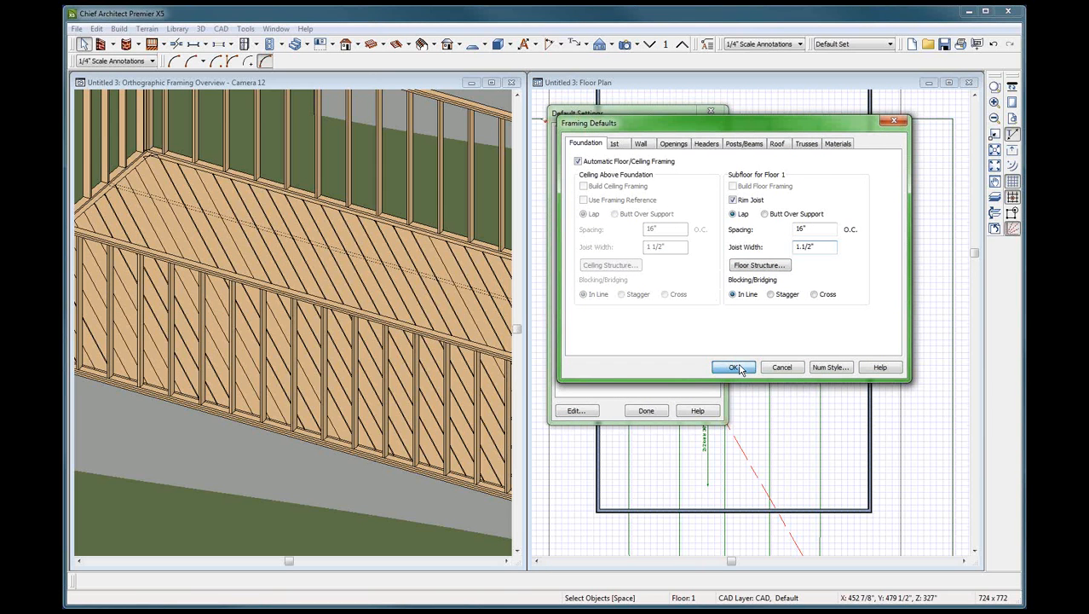
pyautogui.click(644, 411)
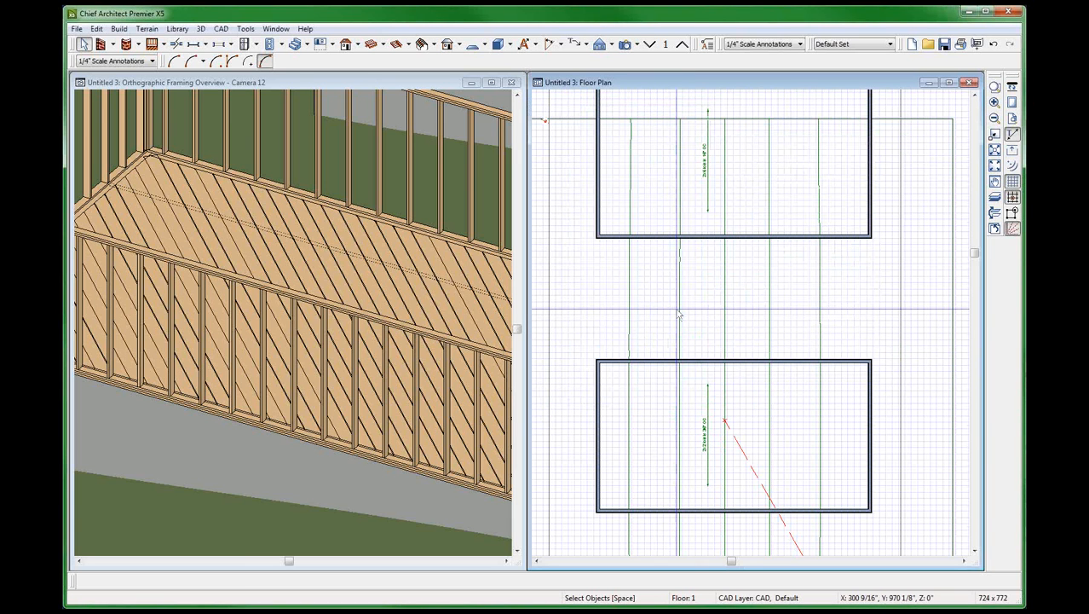
# - Examine the diagonal floor joists between the wall studs in the 3D framing overview
pyautogui.click(389, 330)
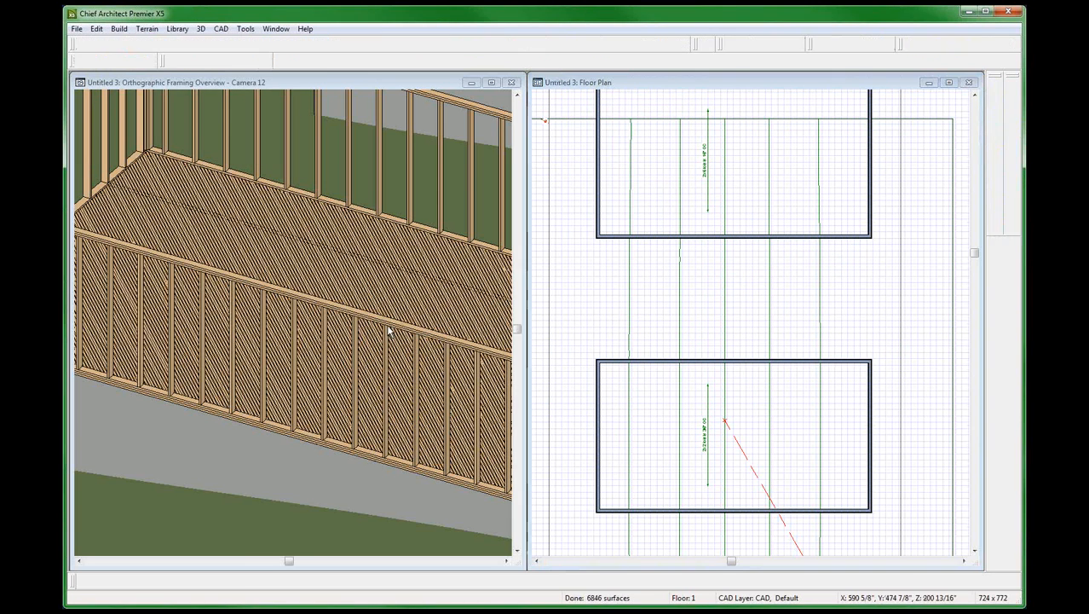
pyautogui.scroll(-2, 389, 330)
pyautogui.scroll(7, 409, 315)
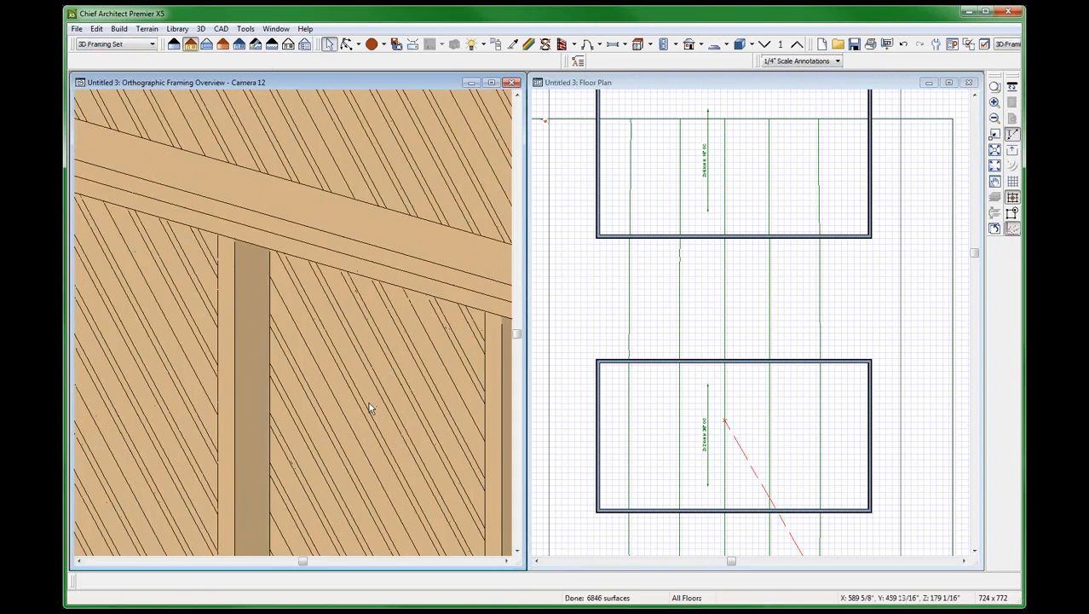
pyautogui.scroll(-3, 352, 235)
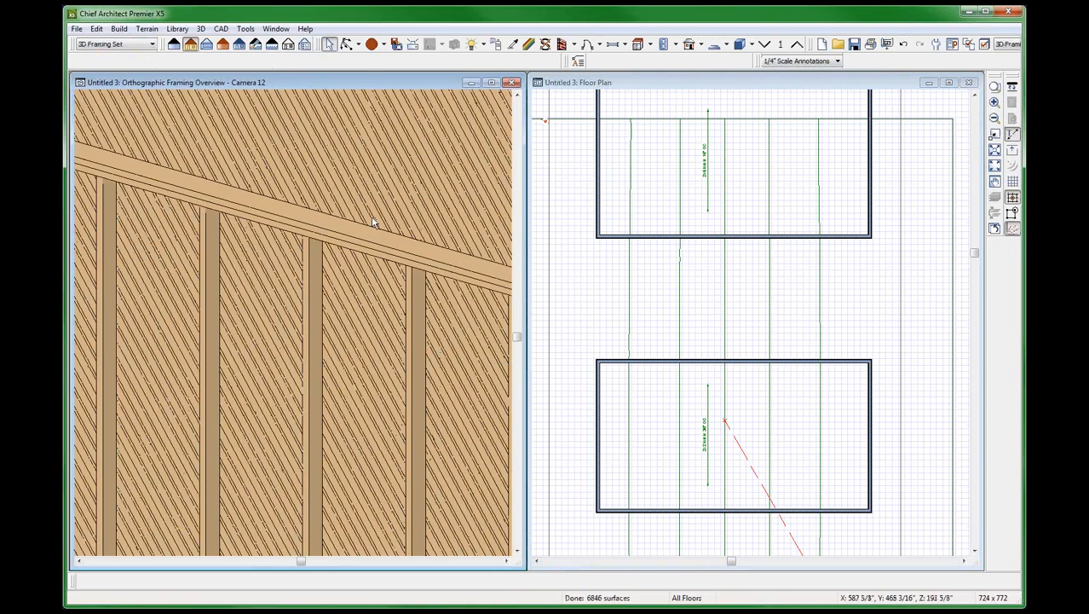
pyautogui.scroll(-2, 372, 223)
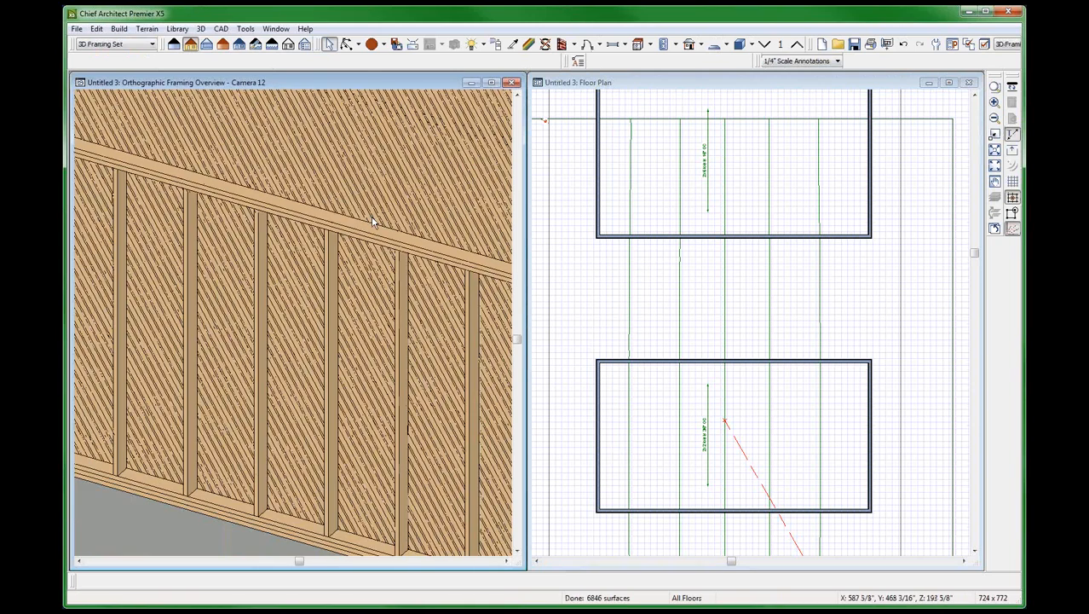
# - Set the spacing of the lower room's joist direction line on Floor 1 to 4" on center
pyautogui.click(697, 441)
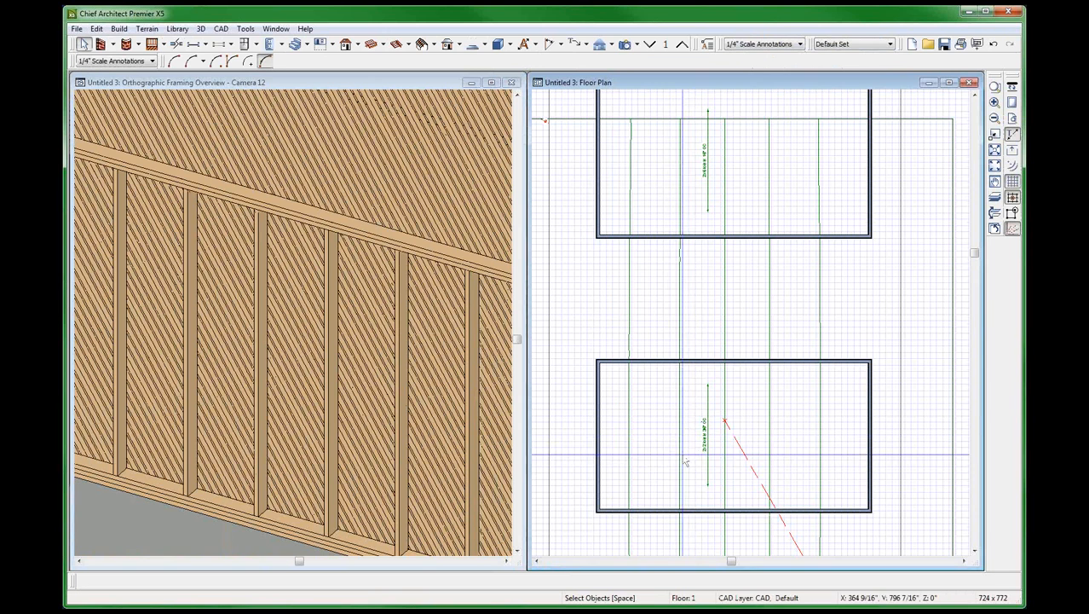
pyautogui.scroll(4, 698, 440)
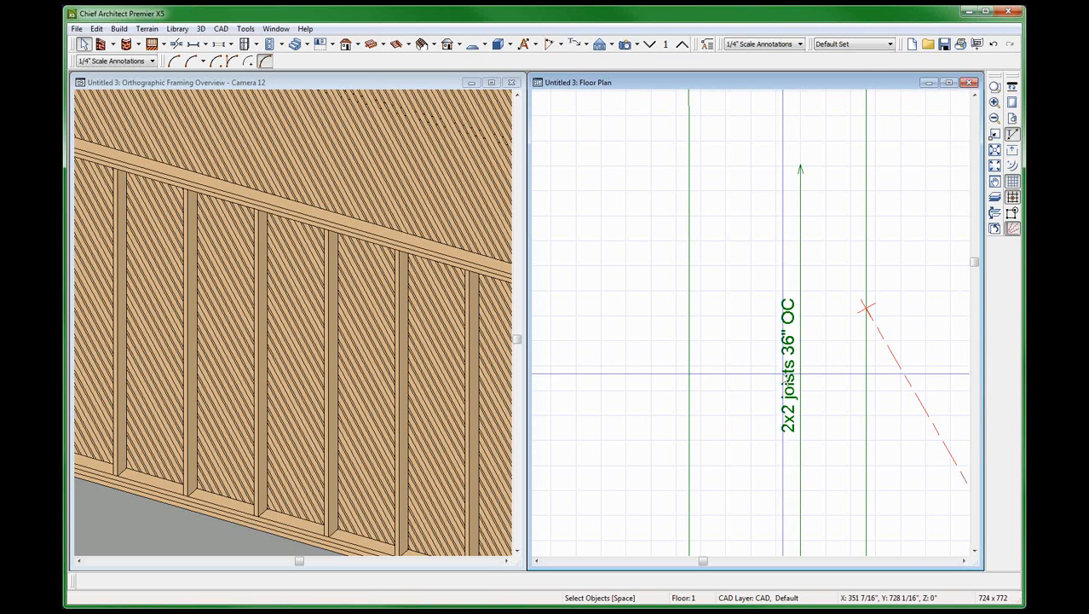
pyautogui.click(786, 388)
pyautogui.scroll(-1, 733, 344)
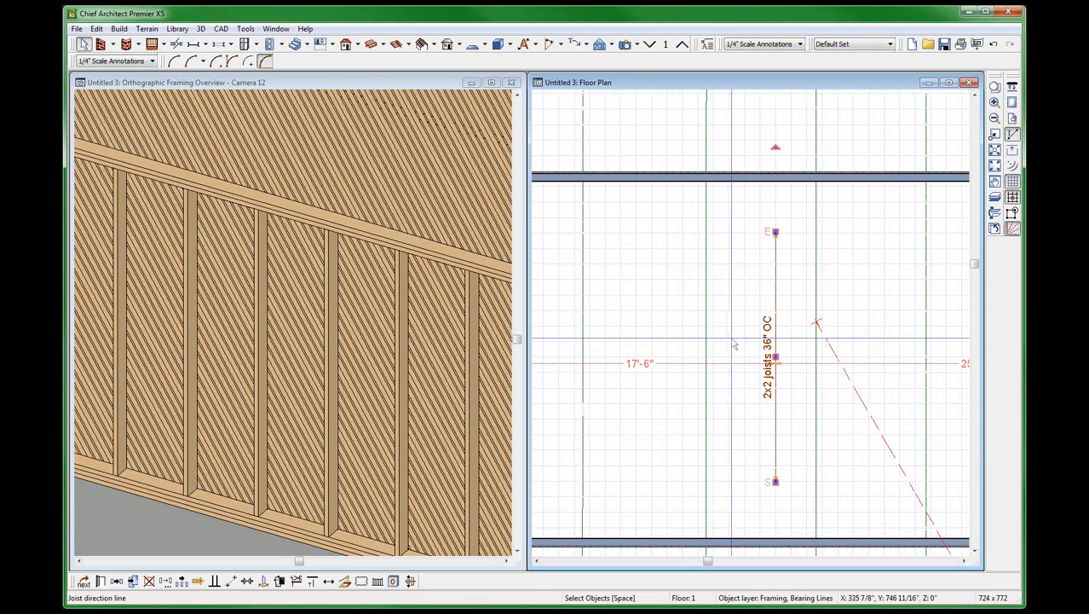
pyautogui.hotkey('ctrl', 'e')
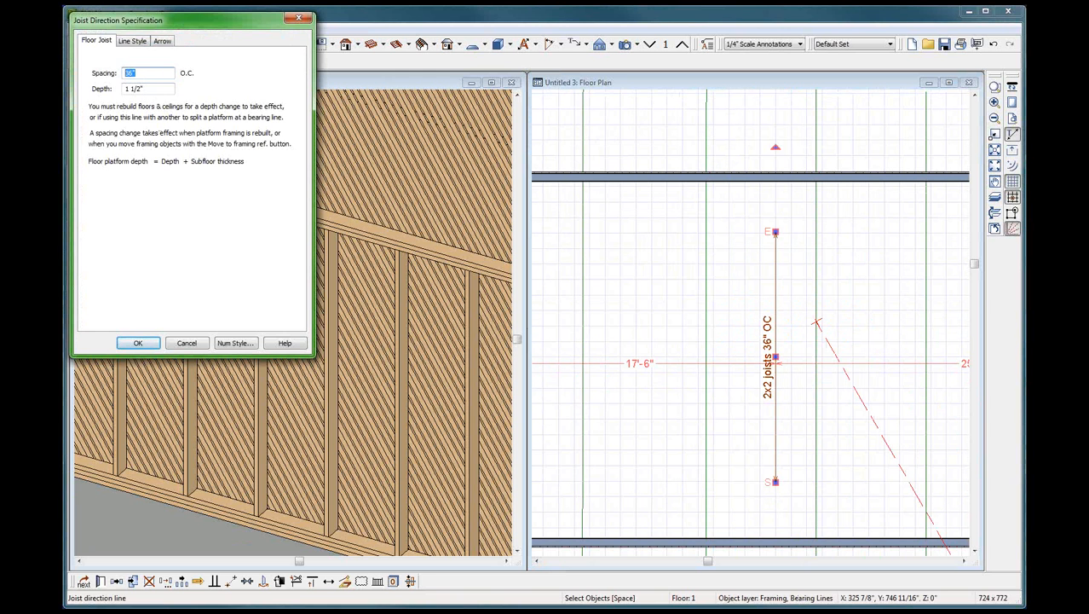
pyautogui.write('4')
pyautogui.press('Return')
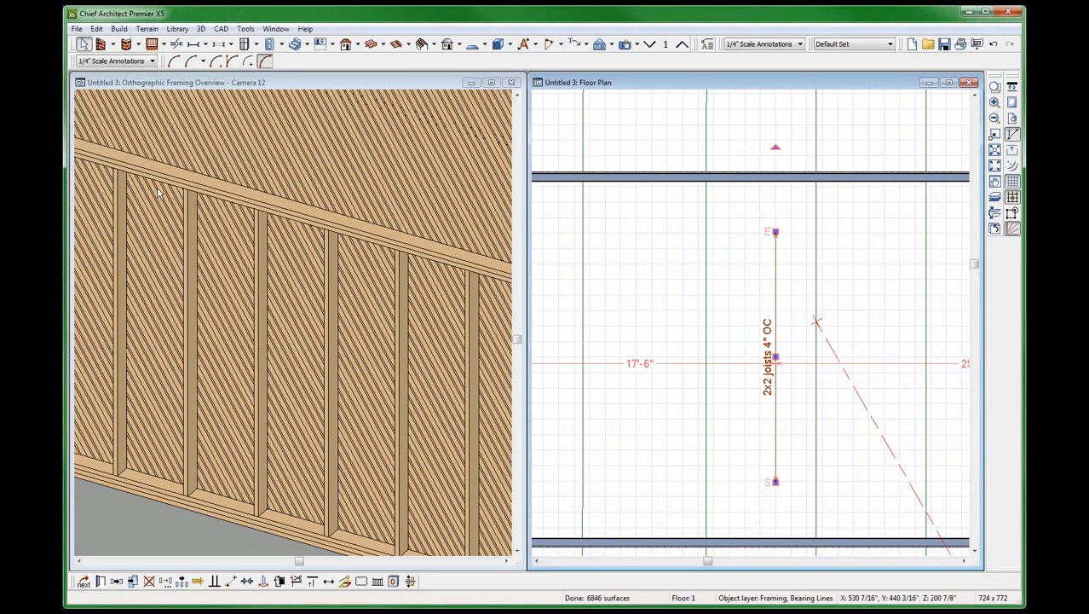
# - On Floor 0, set the depth of the diagonal joist direction line to 6"
pyautogui.click(650, 45)
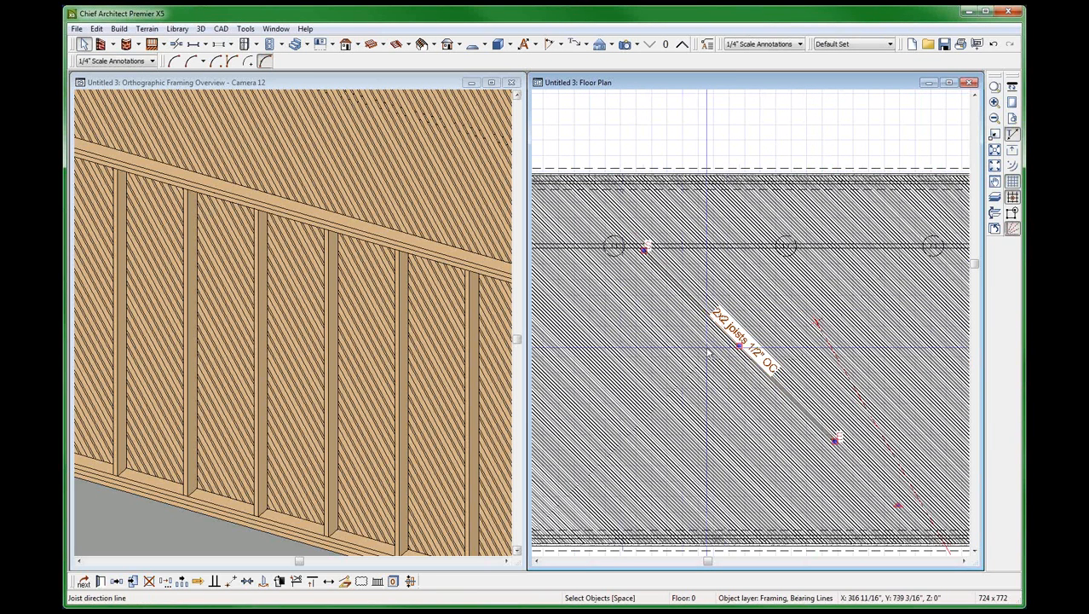
pyautogui.scroll(5, 762, 335)
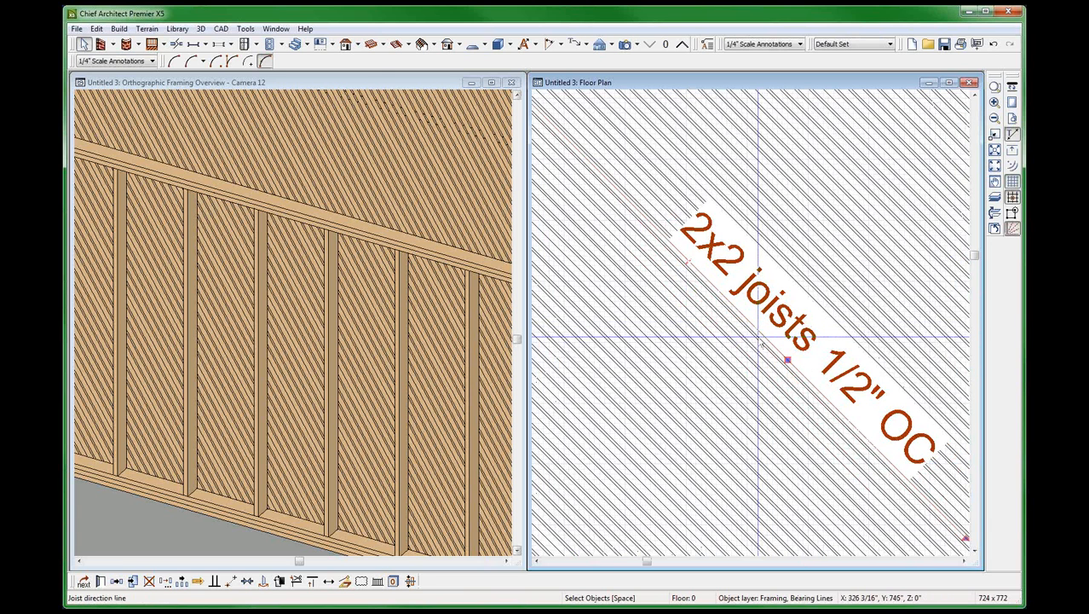
pyautogui.doubleClick(807, 386)
pyautogui.press('Tab')
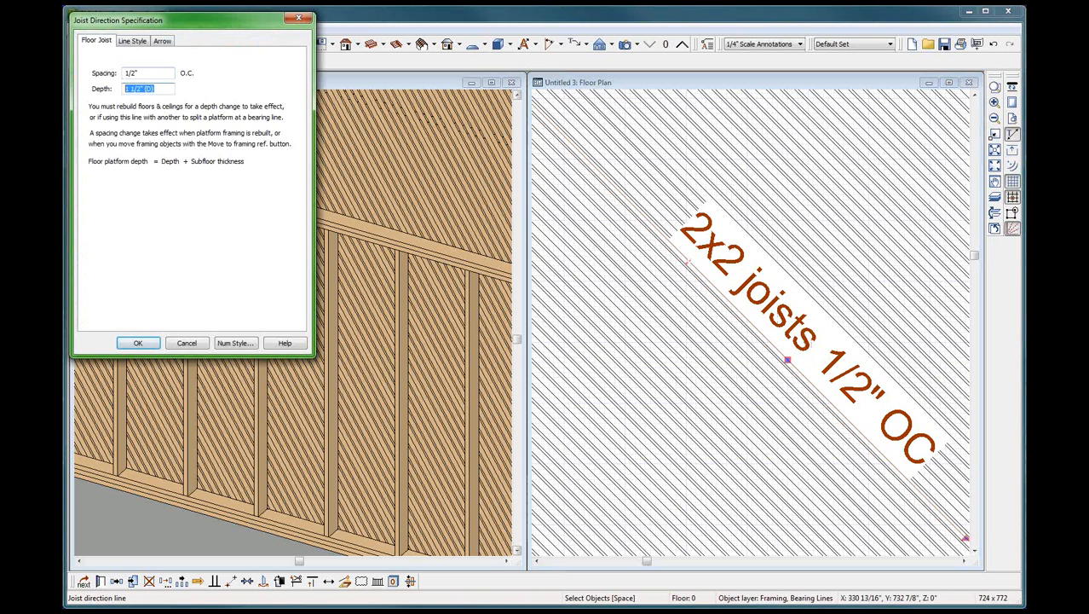
pyautogui.write('6')
pyautogui.press('Return')
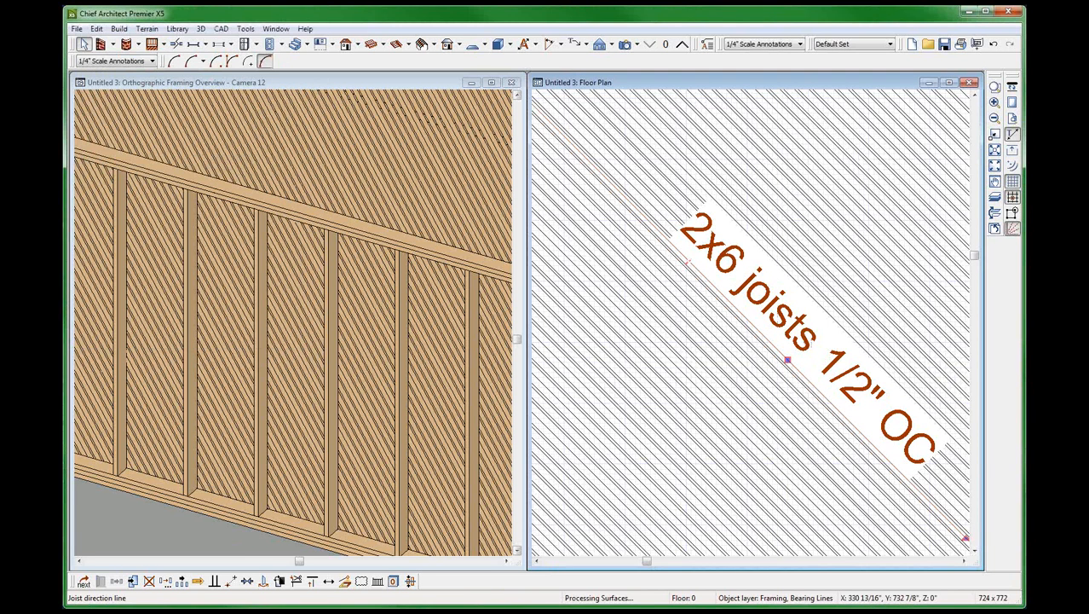
# - Review the spacing and depth of the diagonal joist direction line on Floor 0 without changing them
pyautogui.doubleClick(742, 269)
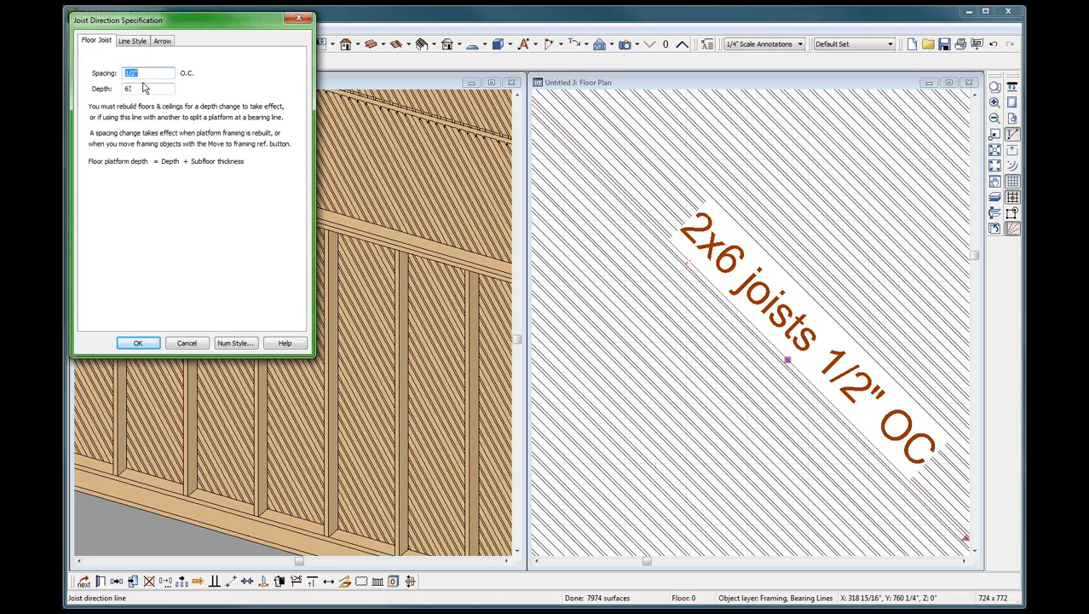
pyautogui.click(195, 342)
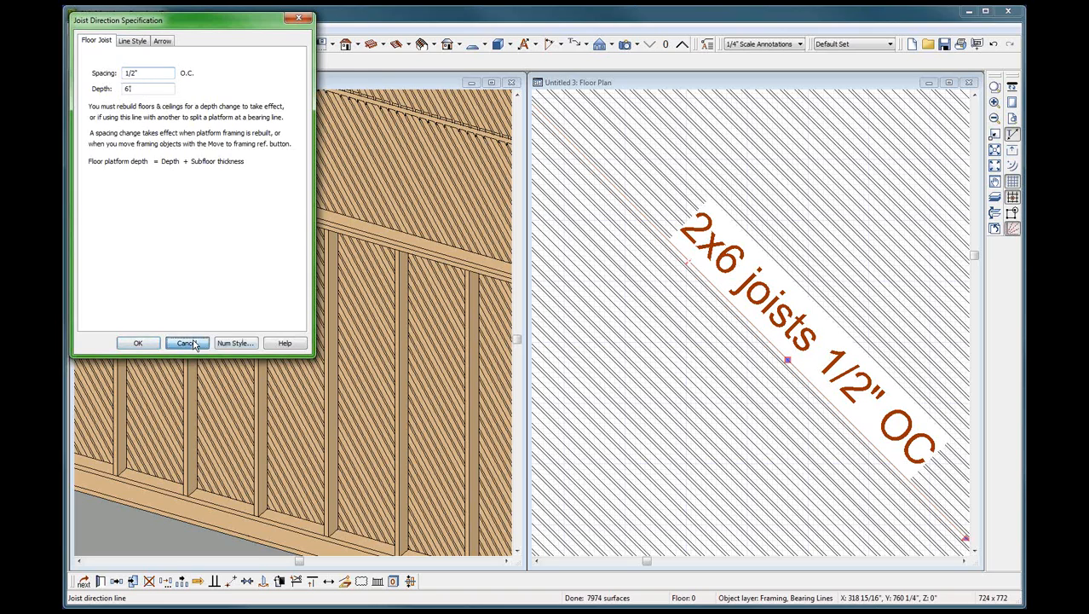
pyautogui.scroll(-3, 663, 367)
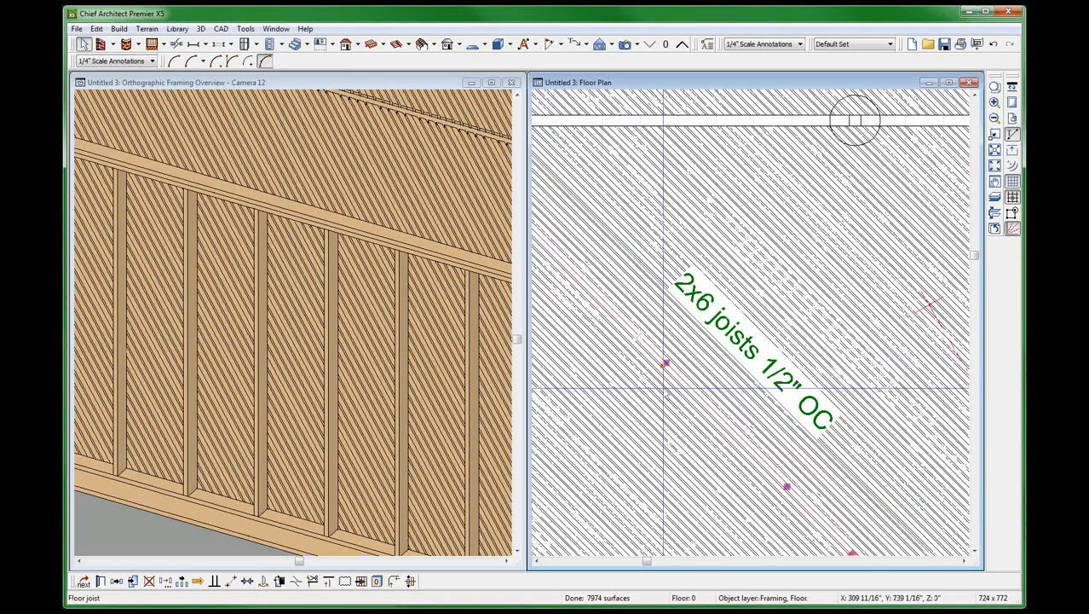
# - In the Untitled 4 plan, set the room's second floor structure layer to 11 1/4" thick with the Lumber structure type
pyautogui.scroll(-4, 665, 386)
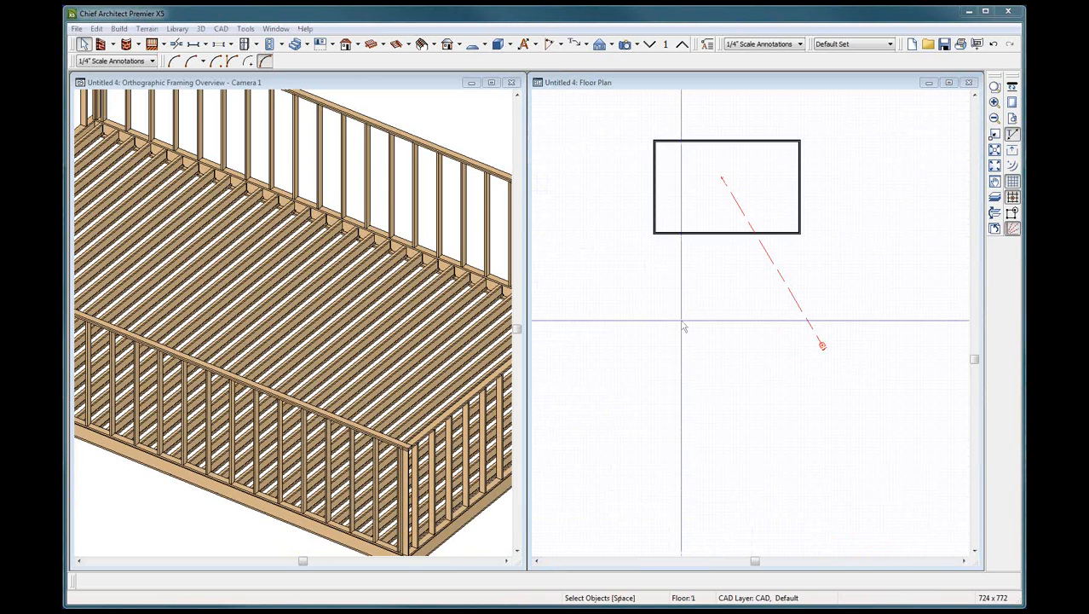
pyautogui.click(634, 335)
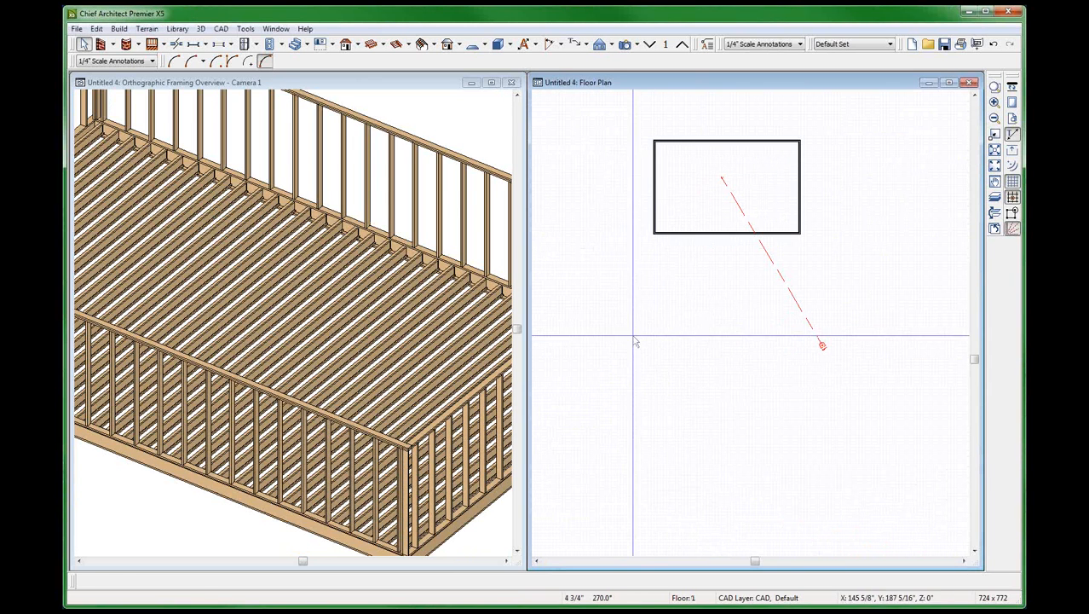
pyautogui.click(770, 179)
pyautogui.doubleClick(769, 179)
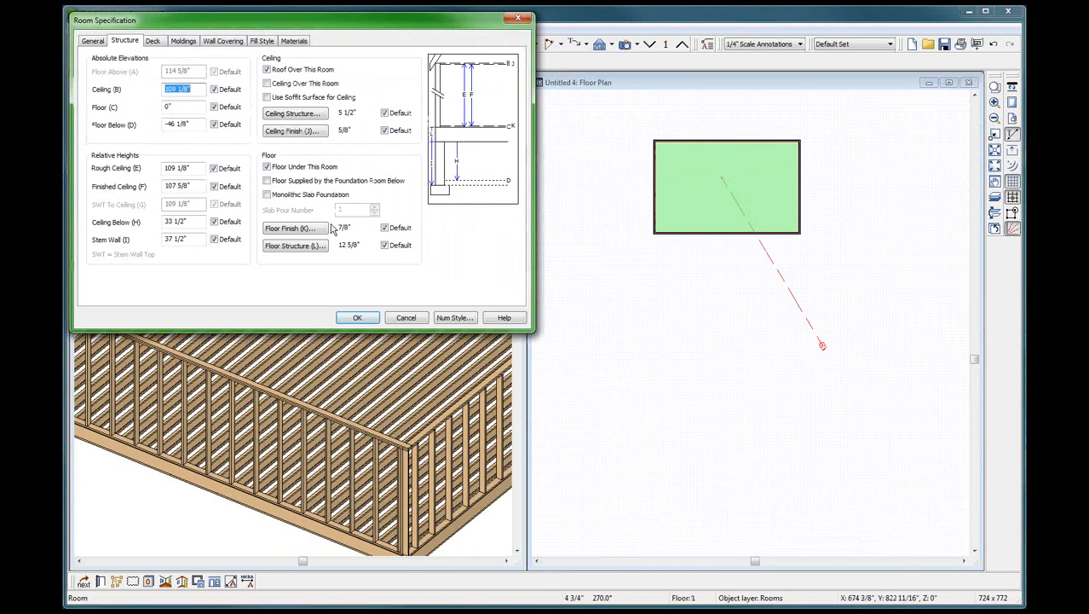
pyautogui.click(292, 246)
pyautogui.moveTo(148, 123); pyautogui.dragTo(127, 123)
pyautogui.write('11 1/4')
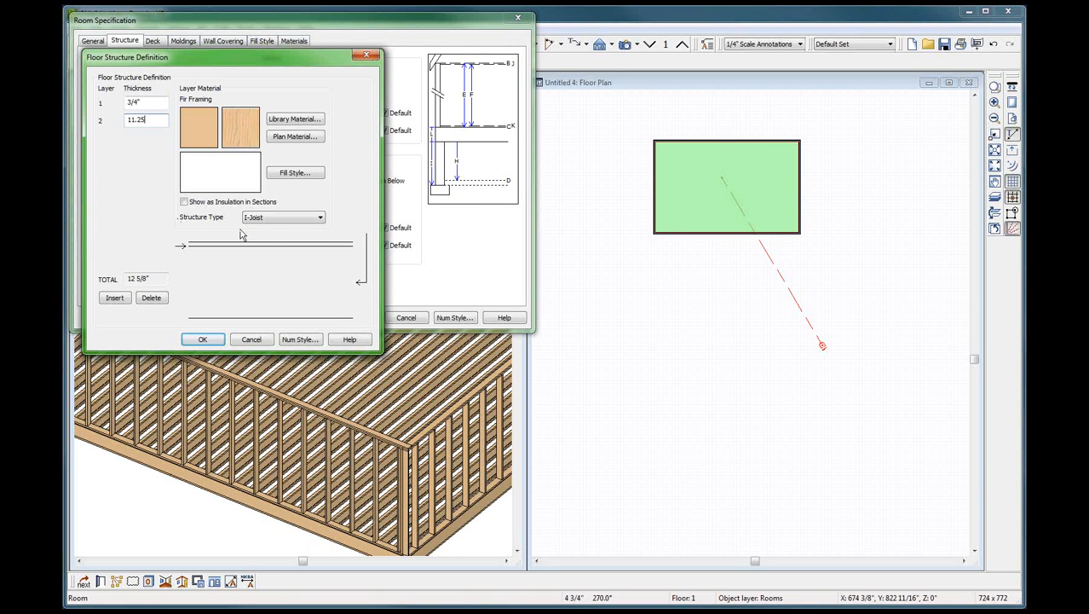
pyautogui.click(274, 219)
pyautogui.click(267, 228)
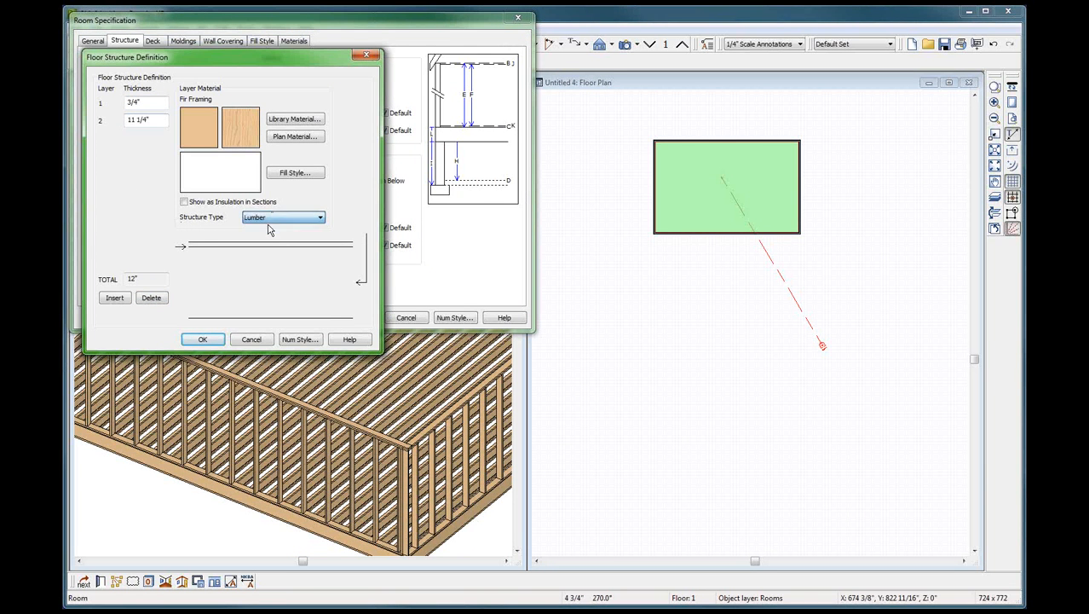
pyautogui.click(202, 340)
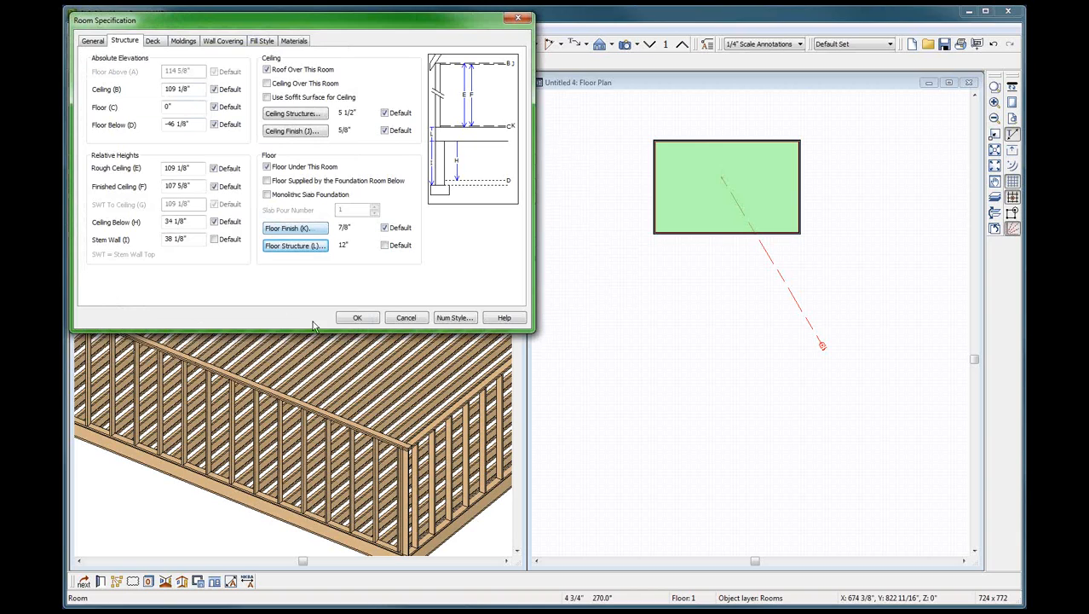
pyautogui.click(358, 317)
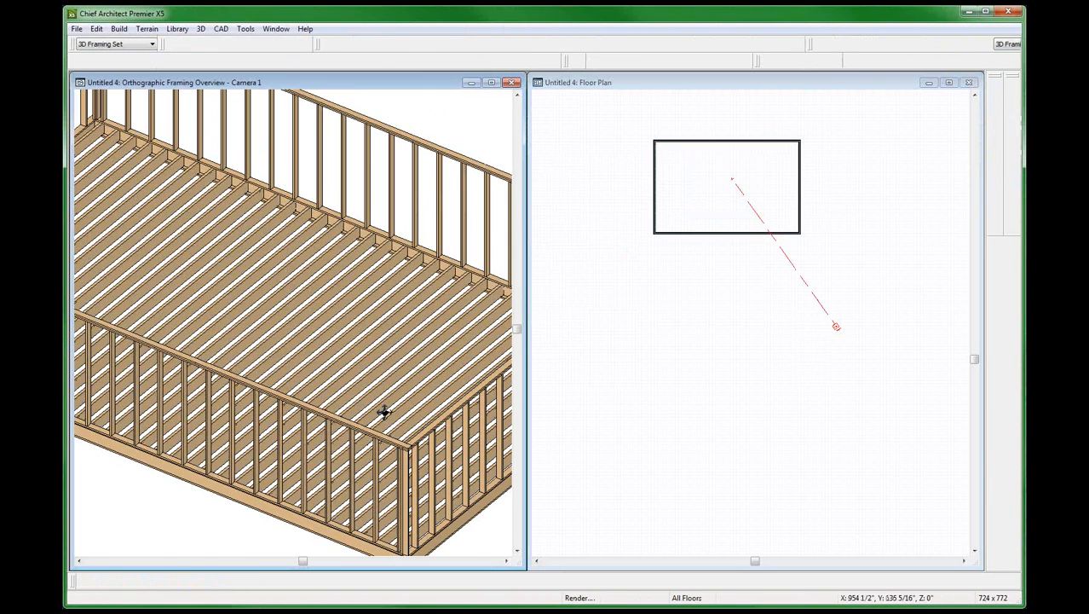
# - Delete the 3/4" OSB layer from the room's floor structure and set the remaining Fir Framing layer's thickness to 1 1/2"
pyautogui.scroll(5, 381, 414)
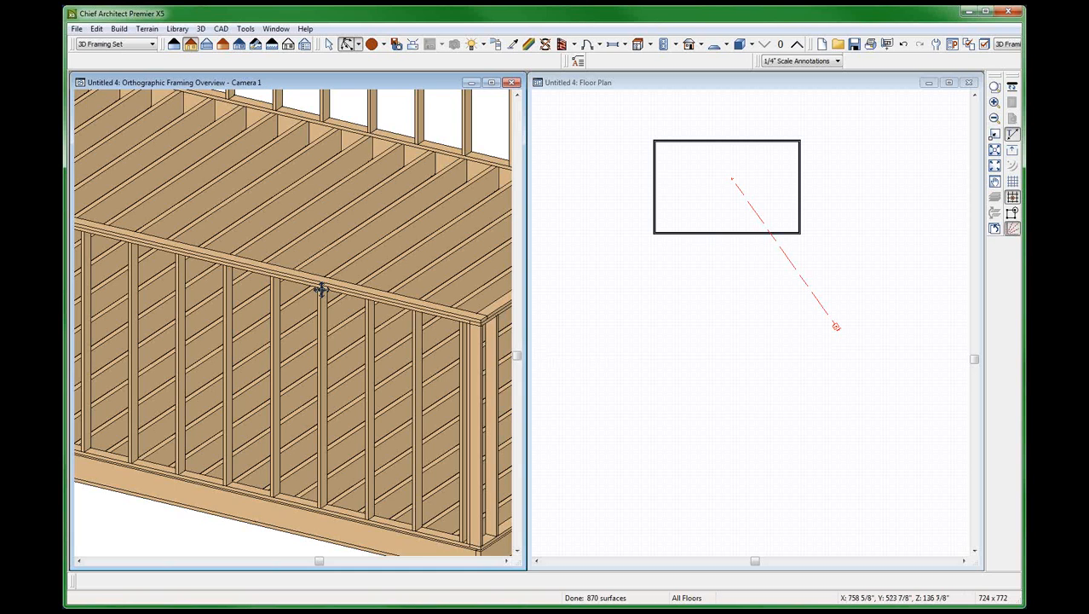
pyautogui.moveTo(322, 290); pyautogui.dragTo(311, 309)
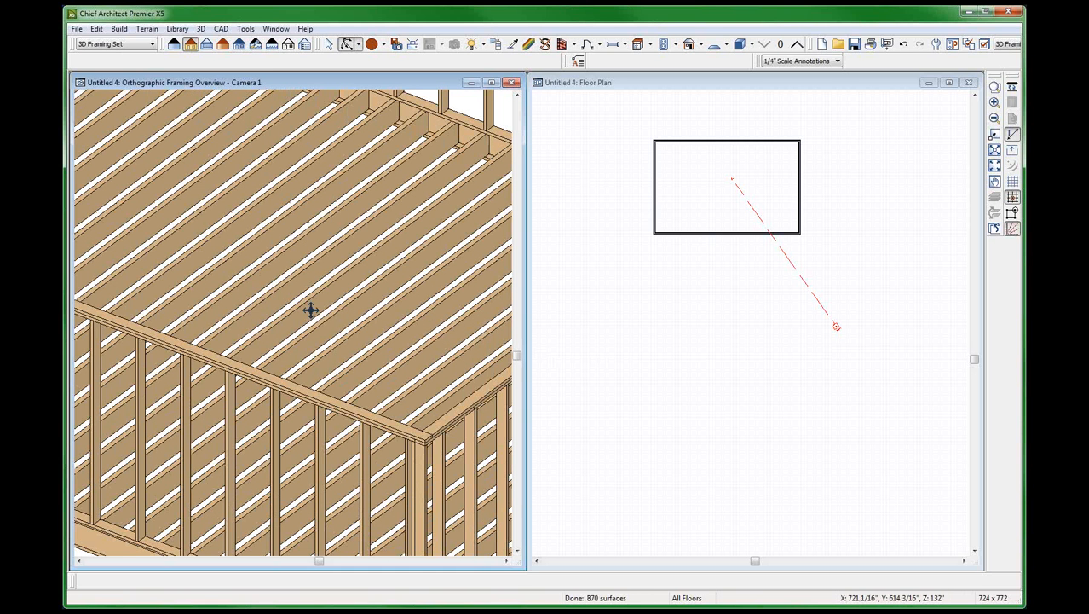
pyautogui.click(671, 336)
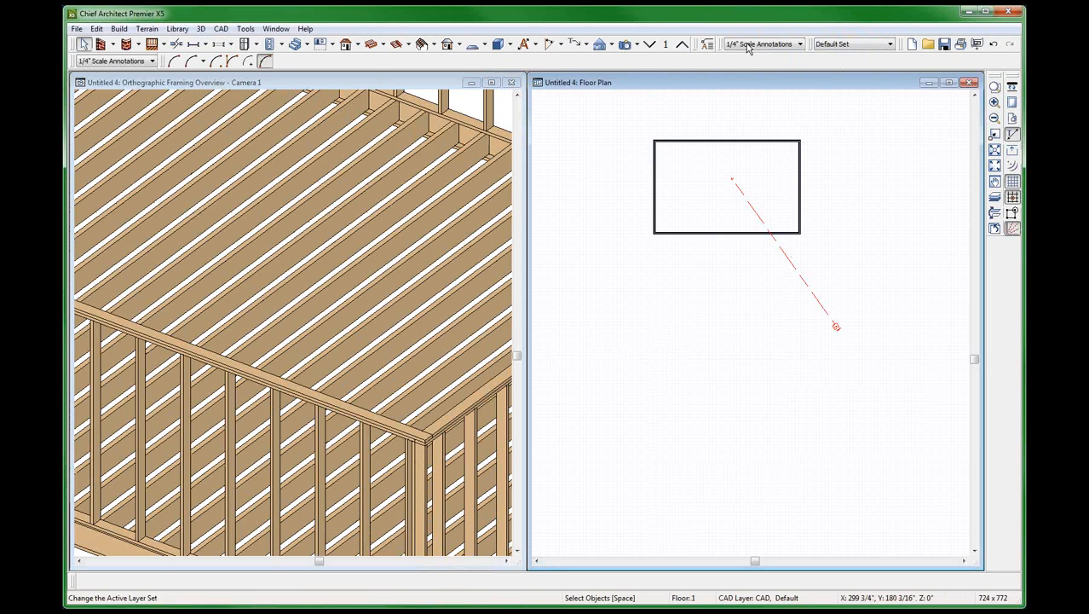
pyautogui.click(756, 151)
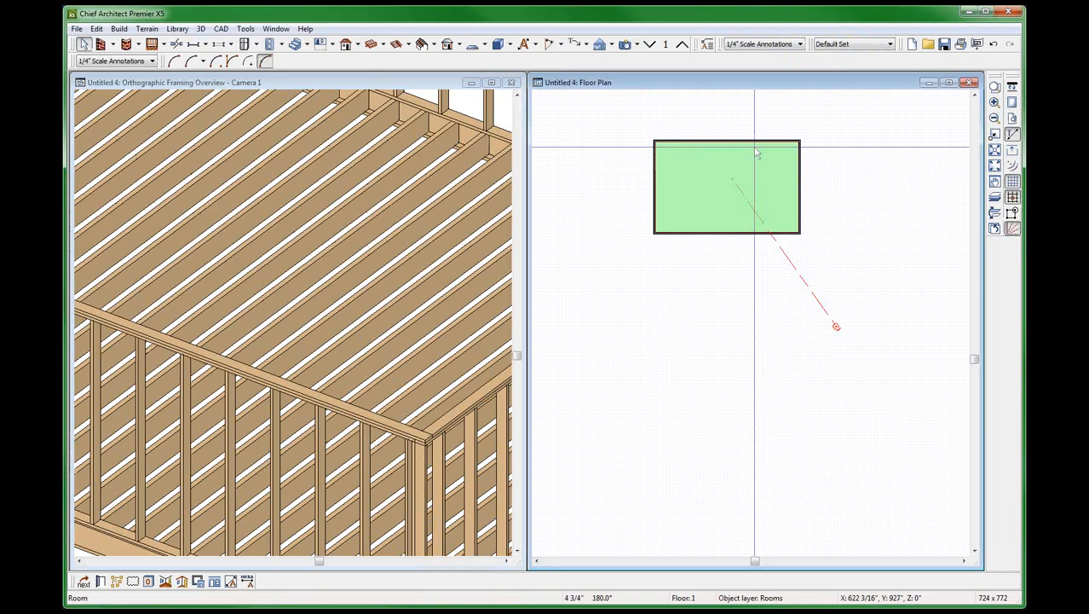
pyautogui.doubleClick(756, 151)
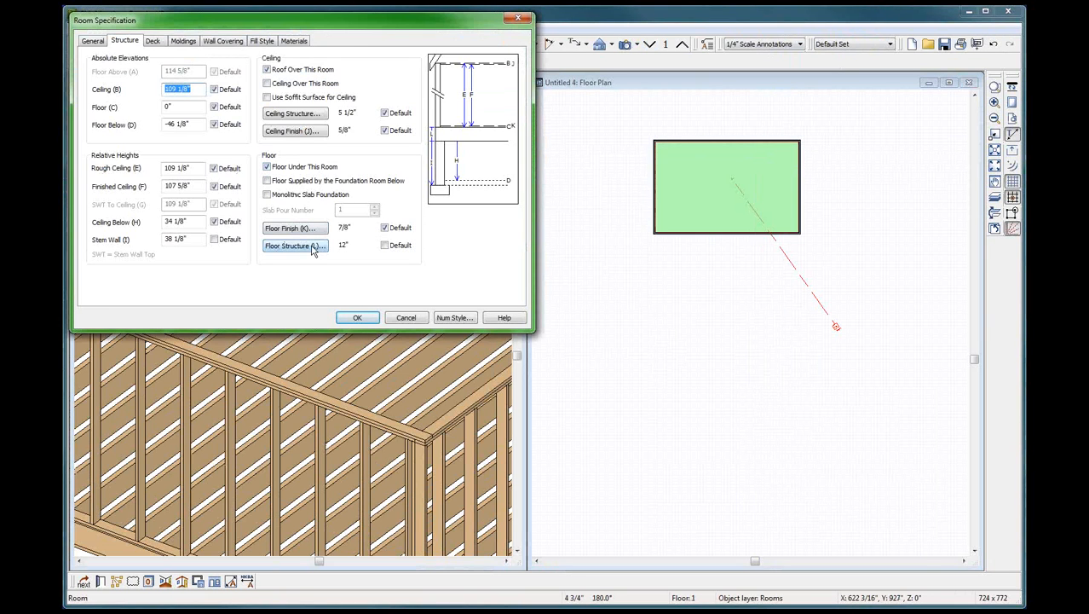
pyautogui.click(294, 245)
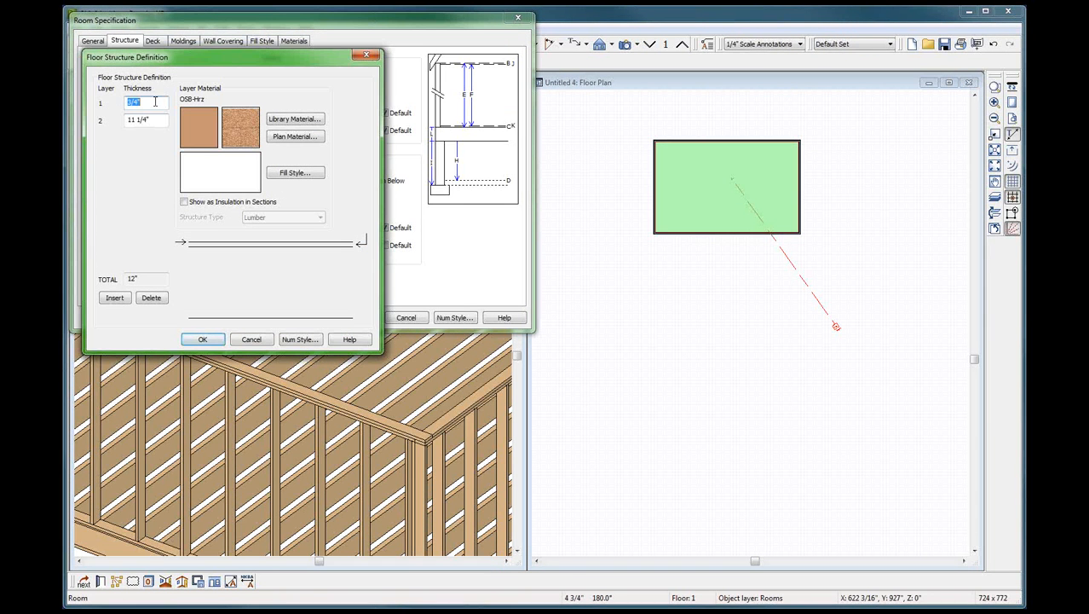
pyautogui.click(150, 298)
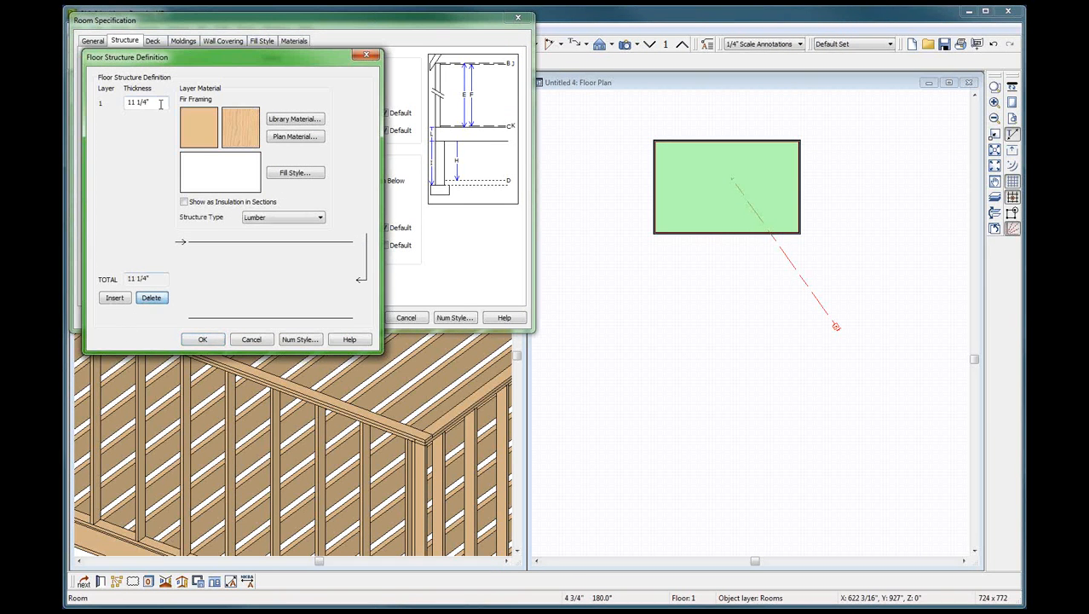
pyautogui.click(160, 104)
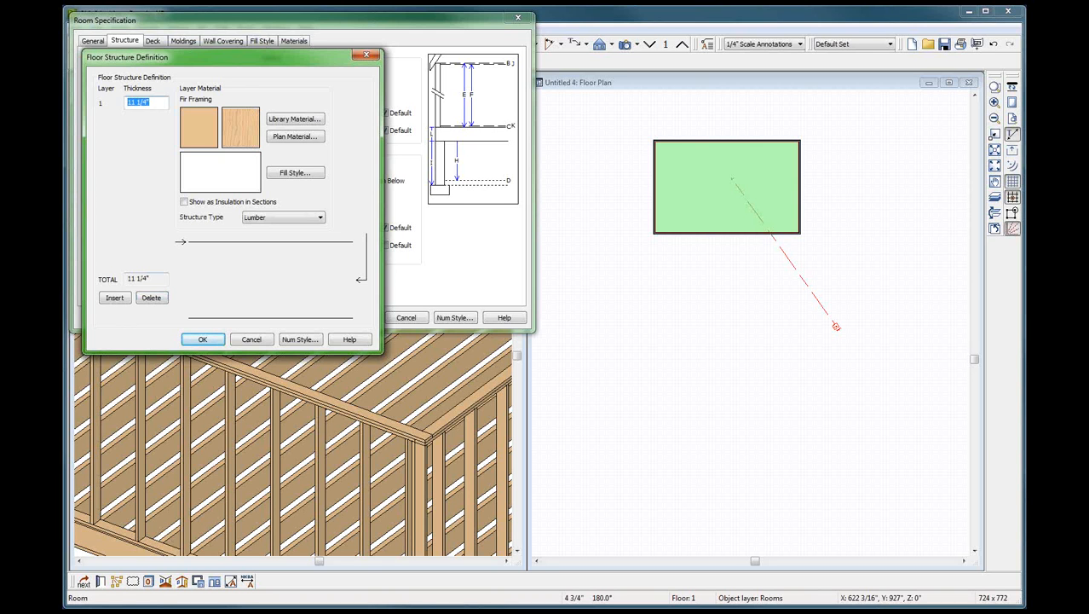
pyautogui.write('1.5')
pyautogui.press('Return')
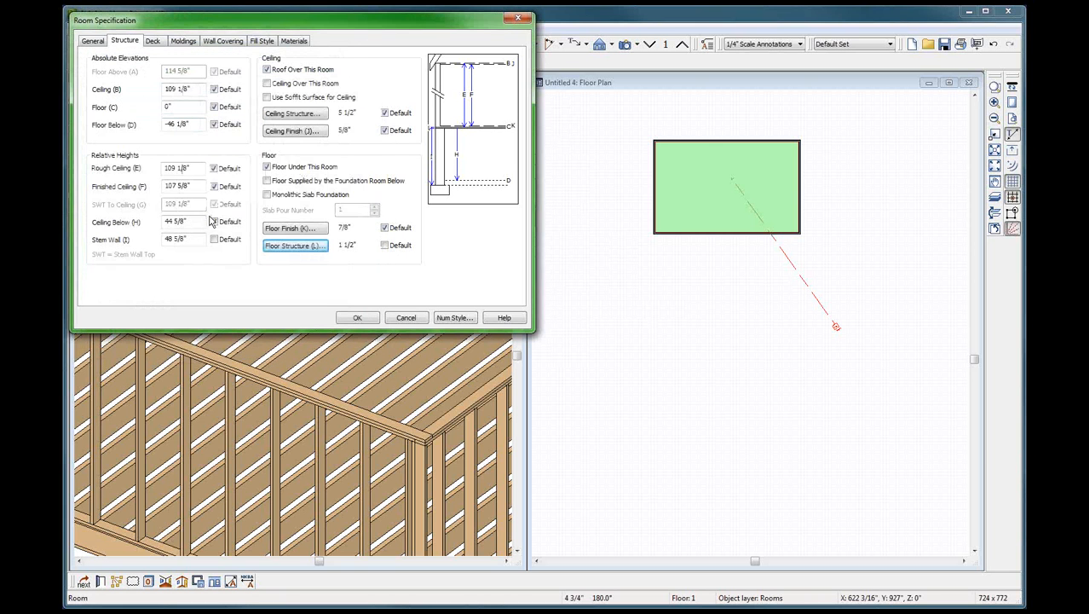
pyautogui.click(357, 317)
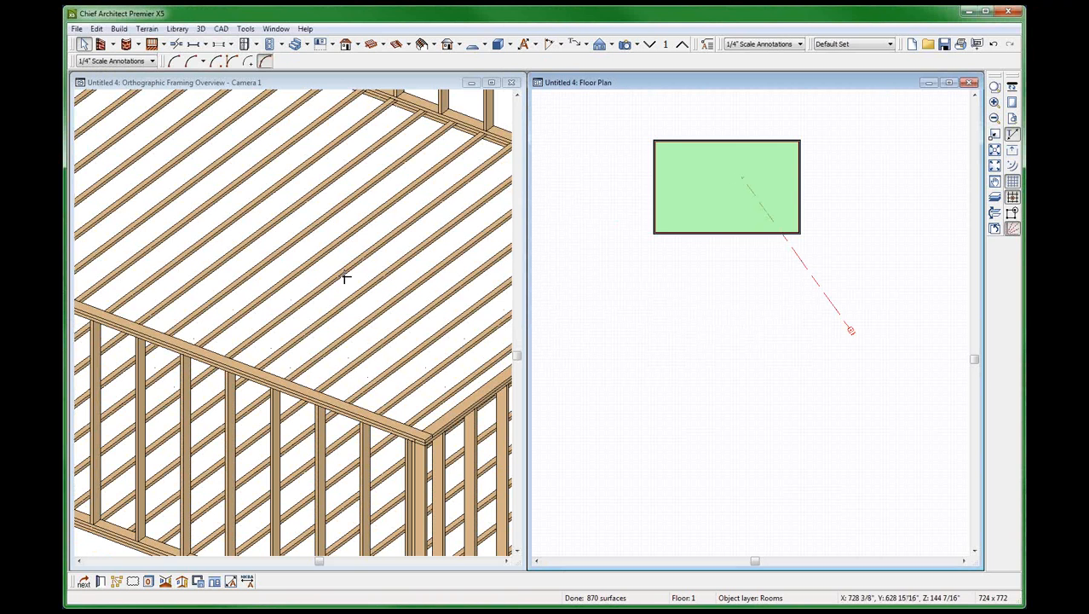
# - Review the thickness and material of the room's single floor structure layer without changing them
pyautogui.doubleClick(710, 197)
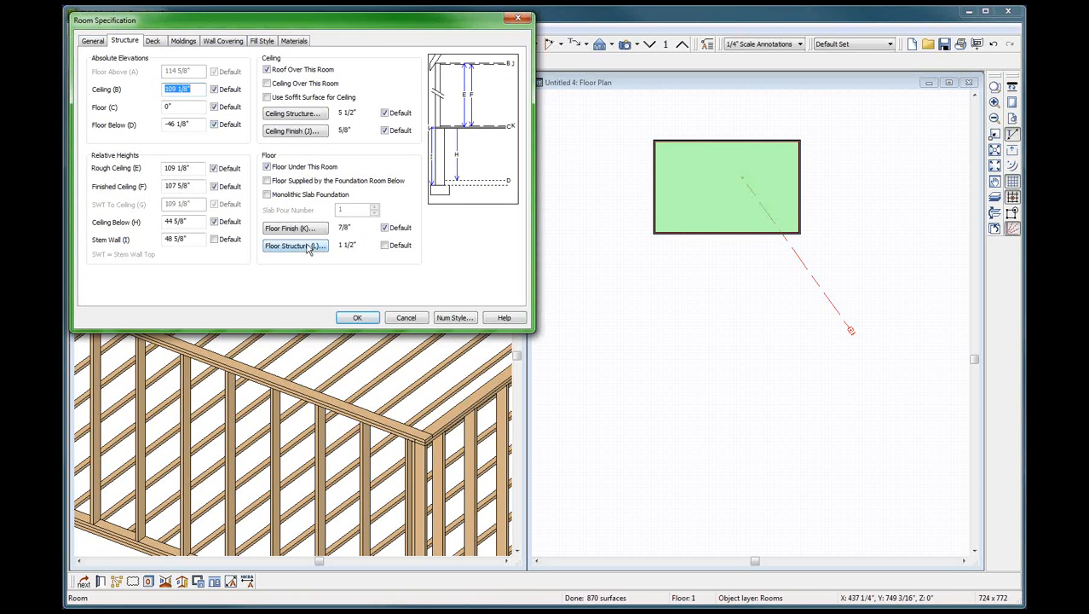
pyautogui.click(306, 246)
pyautogui.click(152, 100)
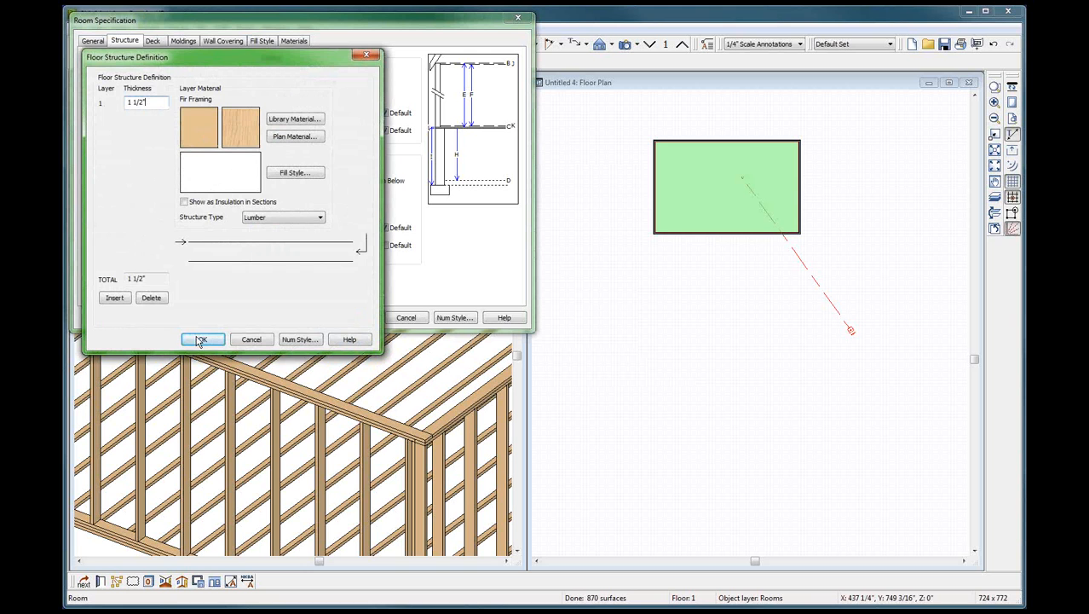
pyautogui.click(406, 317)
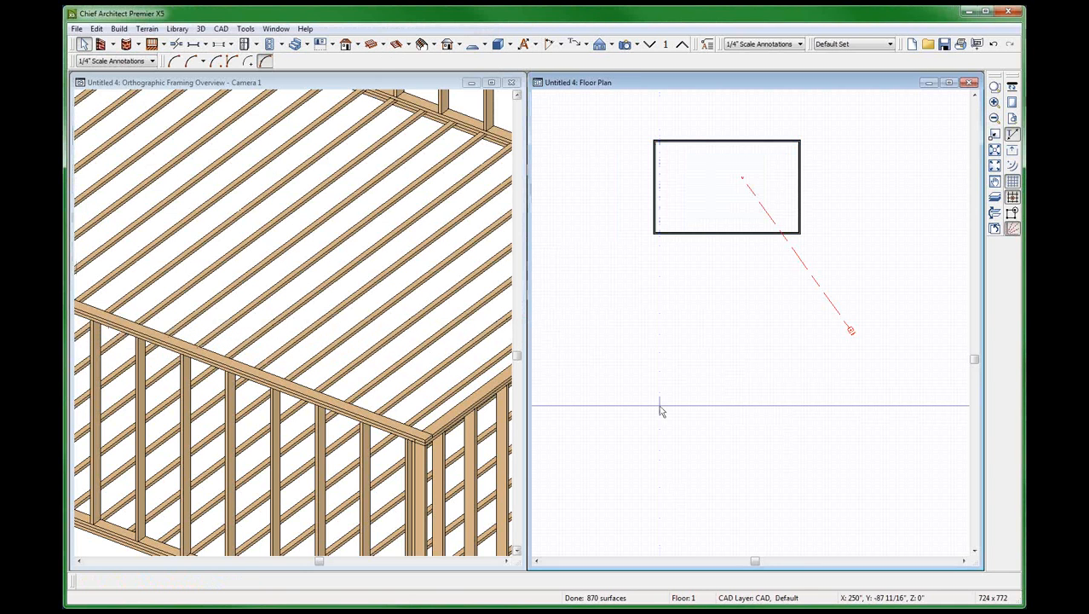
# - Examine the on-center spacing and thickness of the Fir Framing plan material without changing them
pyautogui.press('m')
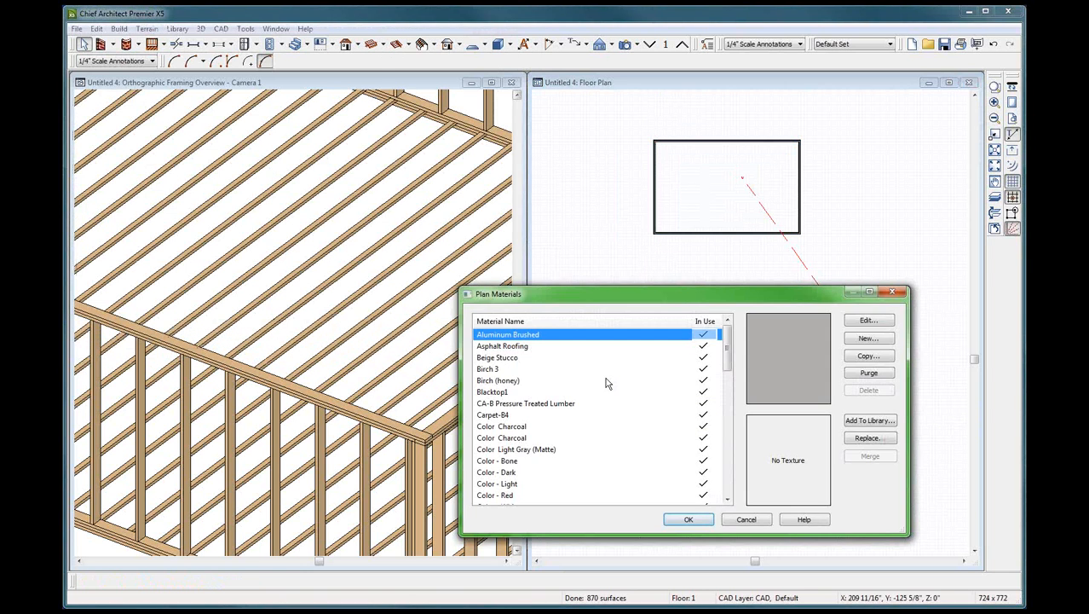
pyautogui.press('f')
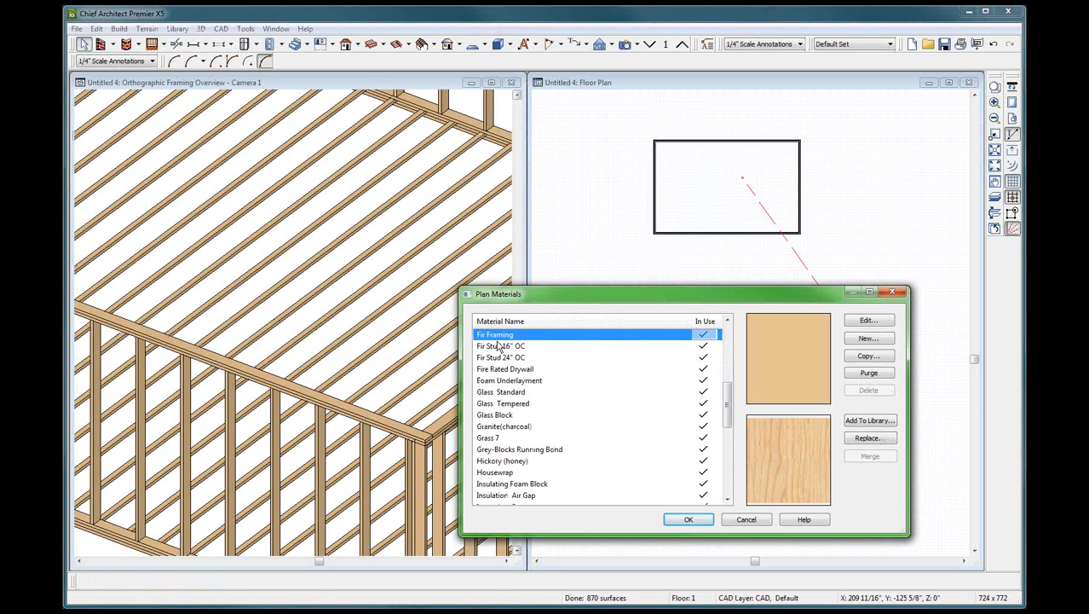
pyautogui.click(871, 322)
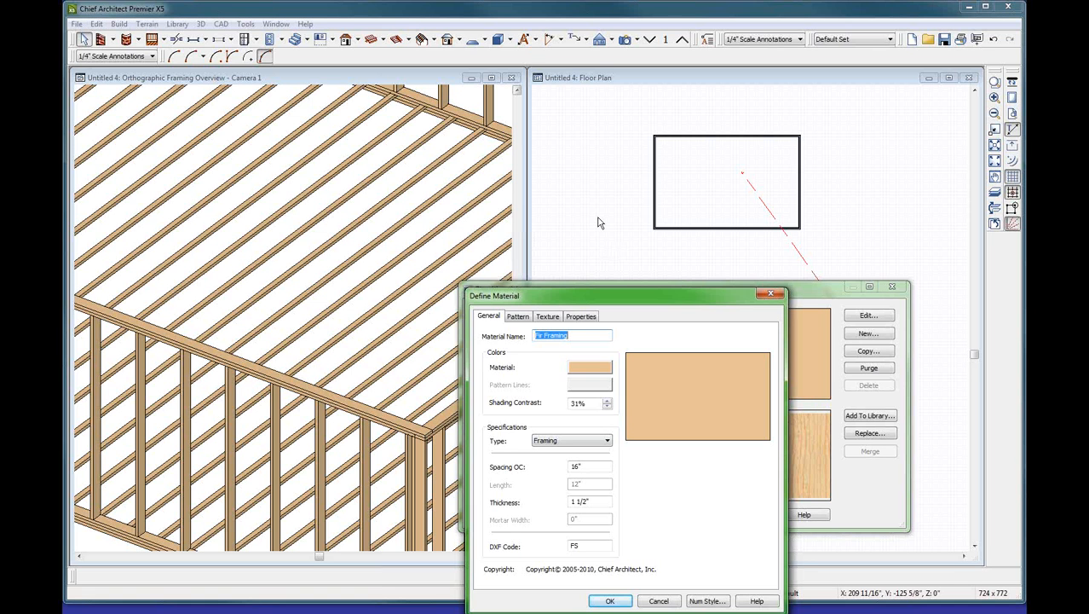
pyautogui.moveTo(623, 296); pyautogui.dragTo(598, 201)
pyautogui.moveTo(576, 406); pyautogui.dragTo(532, 409)
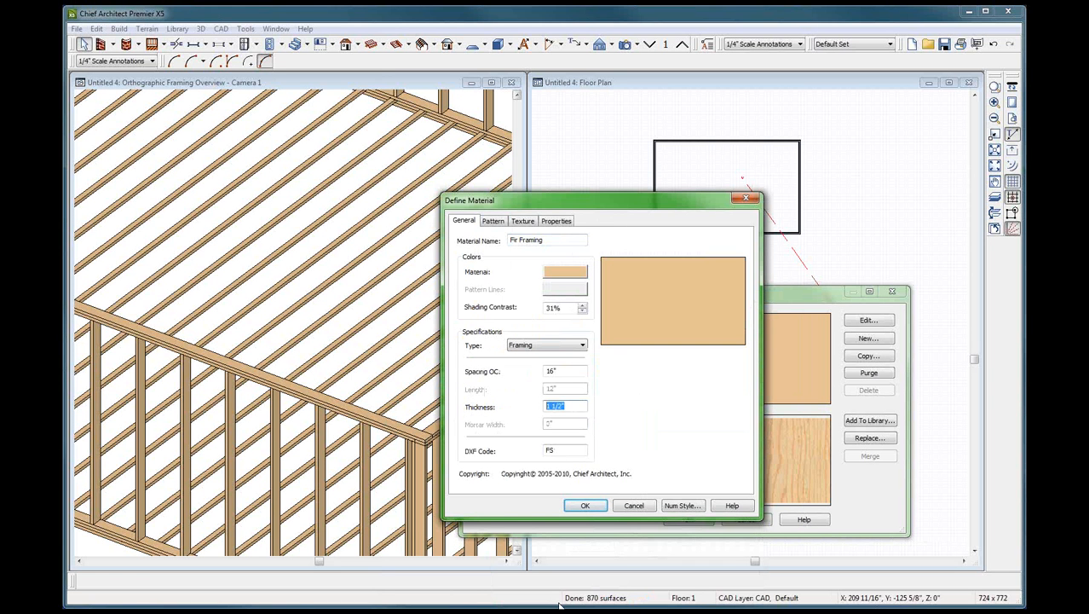
pyautogui.click(635, 505)
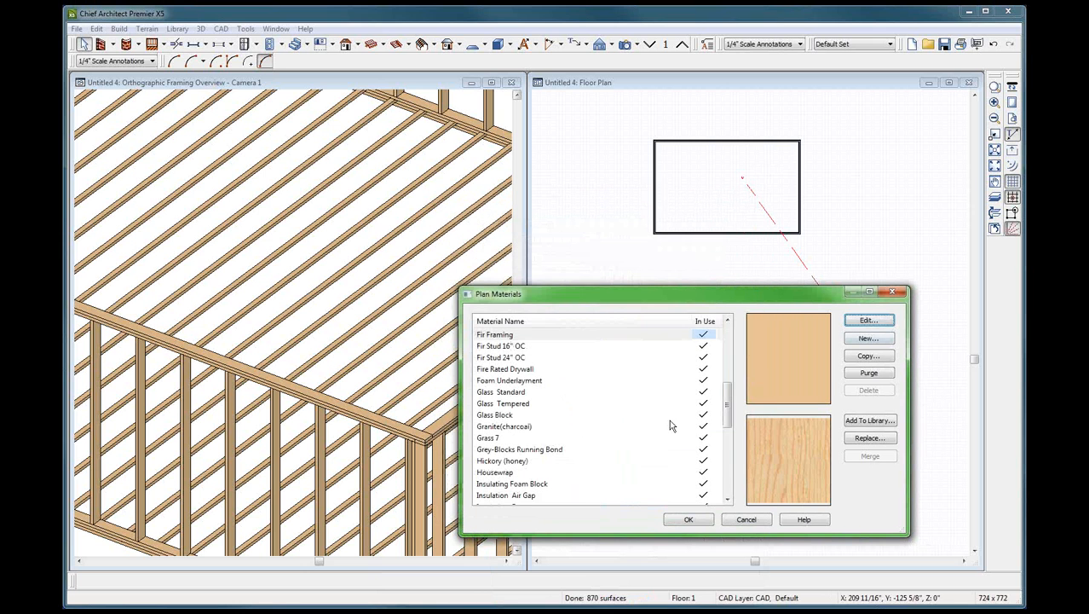
# - Copy the Fir Framing plan material under the name Fir Framing 10X2 and set the copy's thickness to 9.25"
pyautogui.click(500, 336)
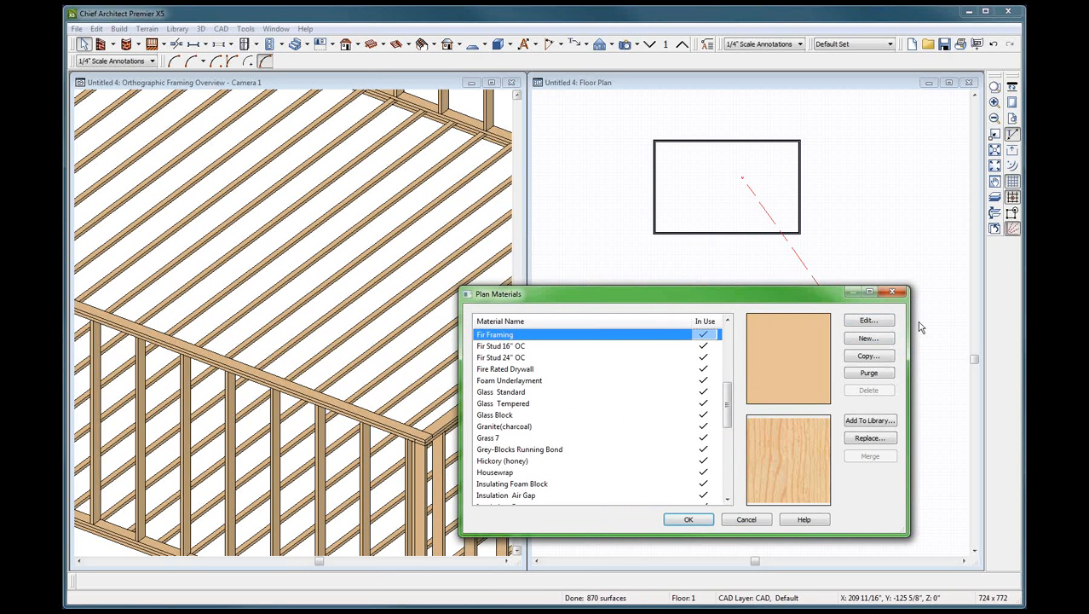
pyautogui.click(866, 359)
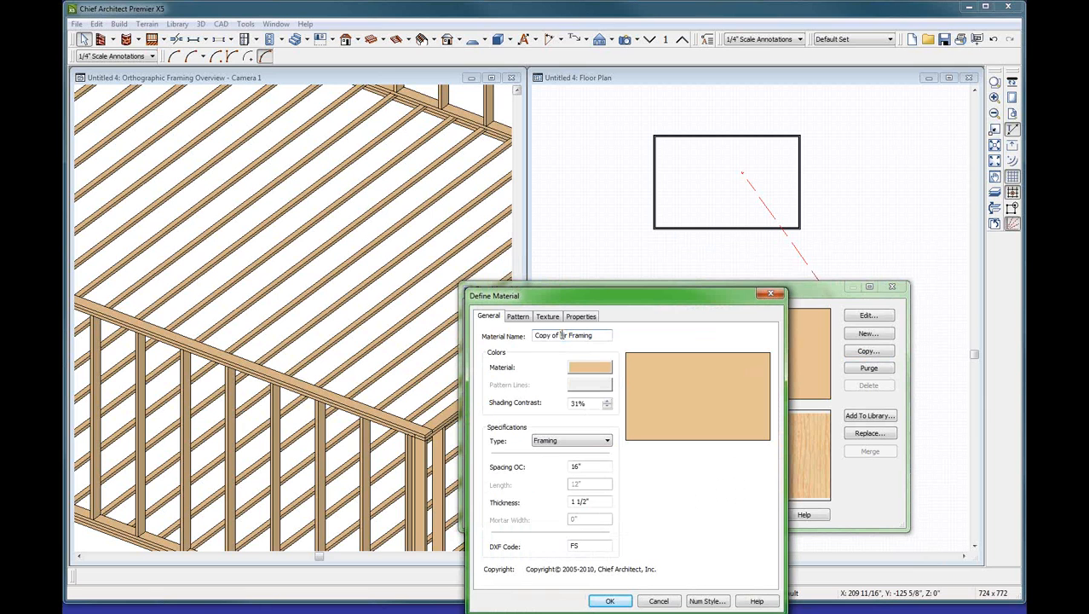
pyautogui.moveTo(559, 340); pyautogui.dragTo(501, 343)
pyautogui.press('BackSpace')
pyautogui.moveTo(606, 501); pyautogui.dragTo(491, 493)
pyautogui.write('9.25')
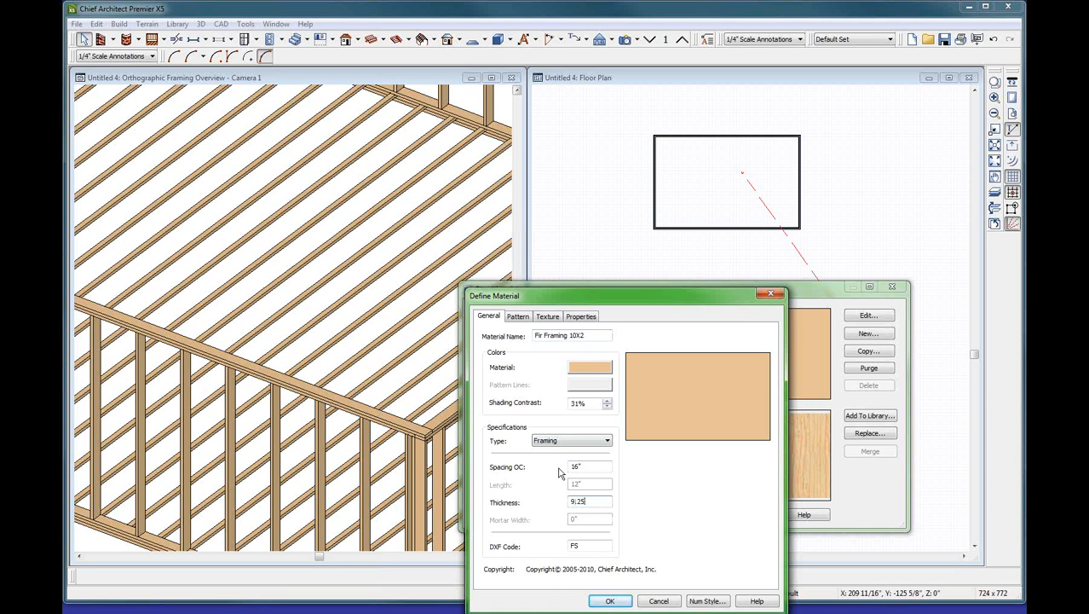
pyautogui.moveTo(597, 467); pyautogui.dragTo(528, 455)
pyautogui.press('Return')
pyautogui.click(690, 514)
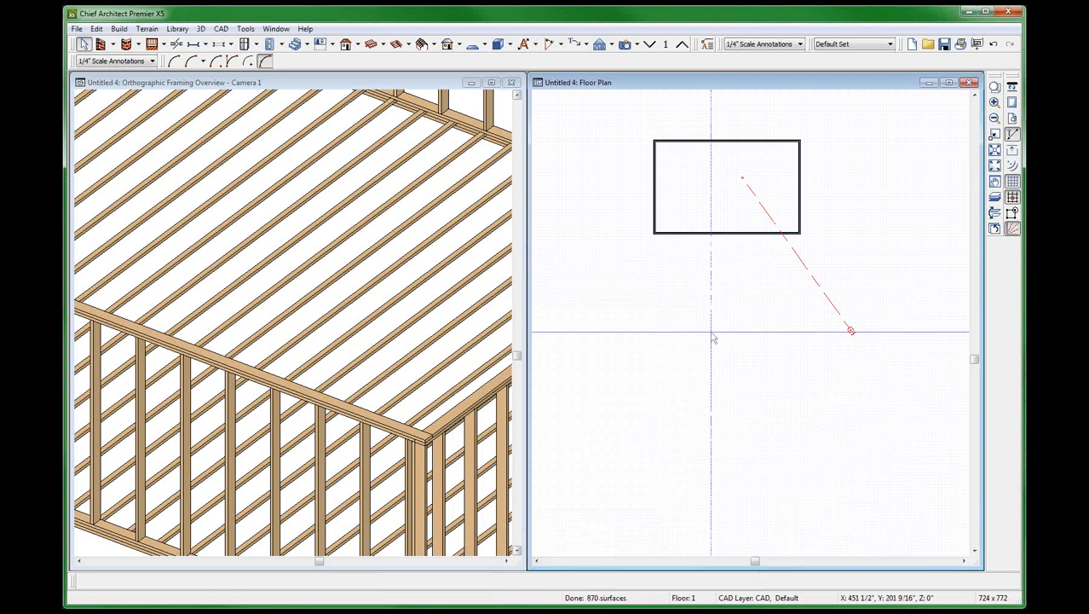
# - Assign the Fir Framing 10X2 plan material to the room's floor structure layer
pyautogui.doubleClick(717, 185)
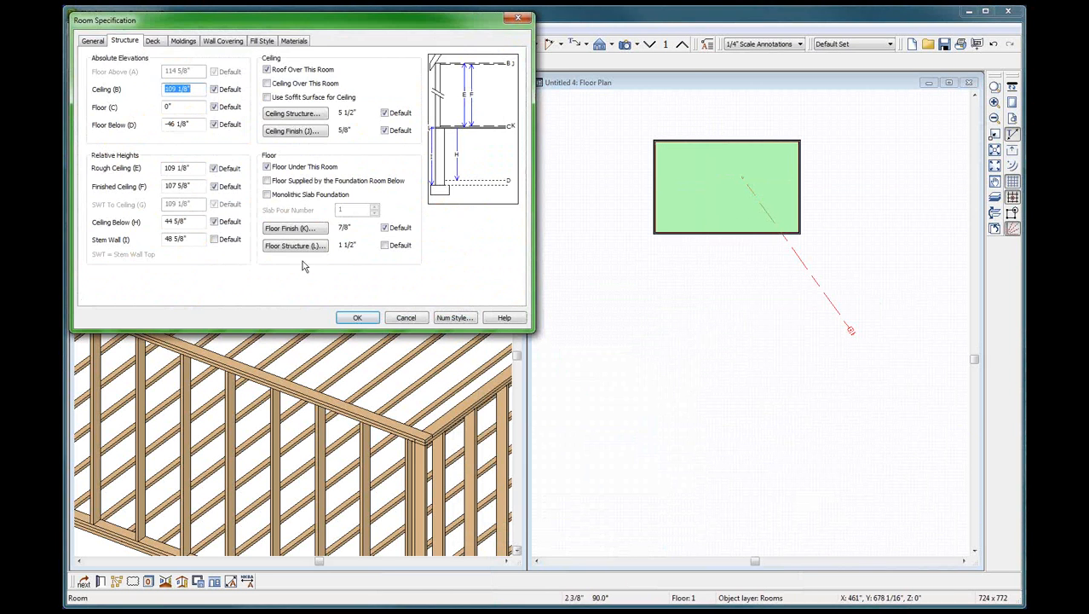
pyautogui.click(298, 246)
pyautogui.click(162, 102)
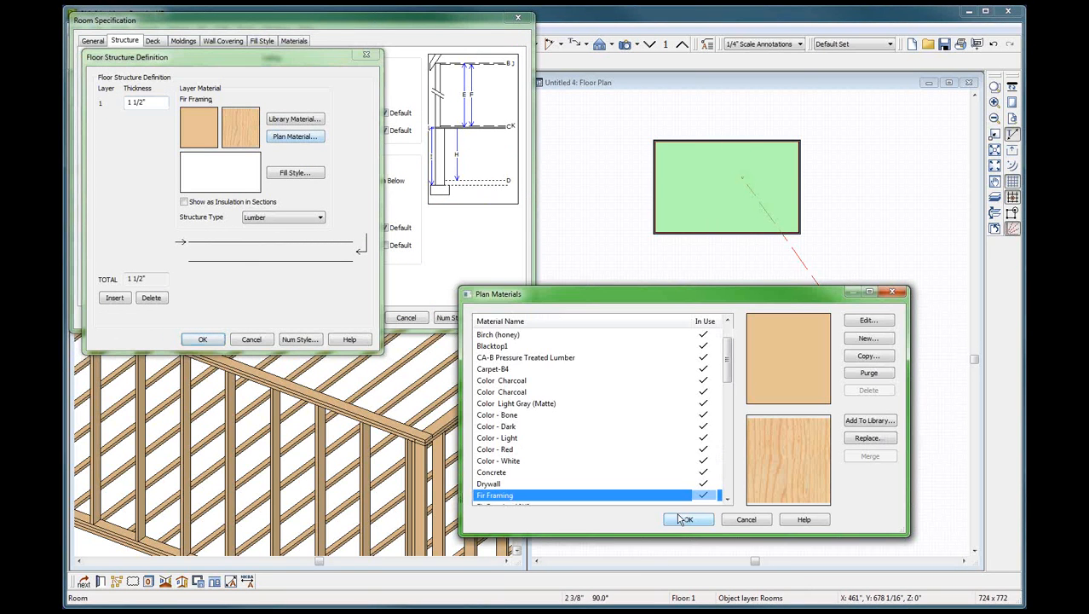
pyautogui.scroll(-2, 562, 515)
pyautogui.click(522, 439)
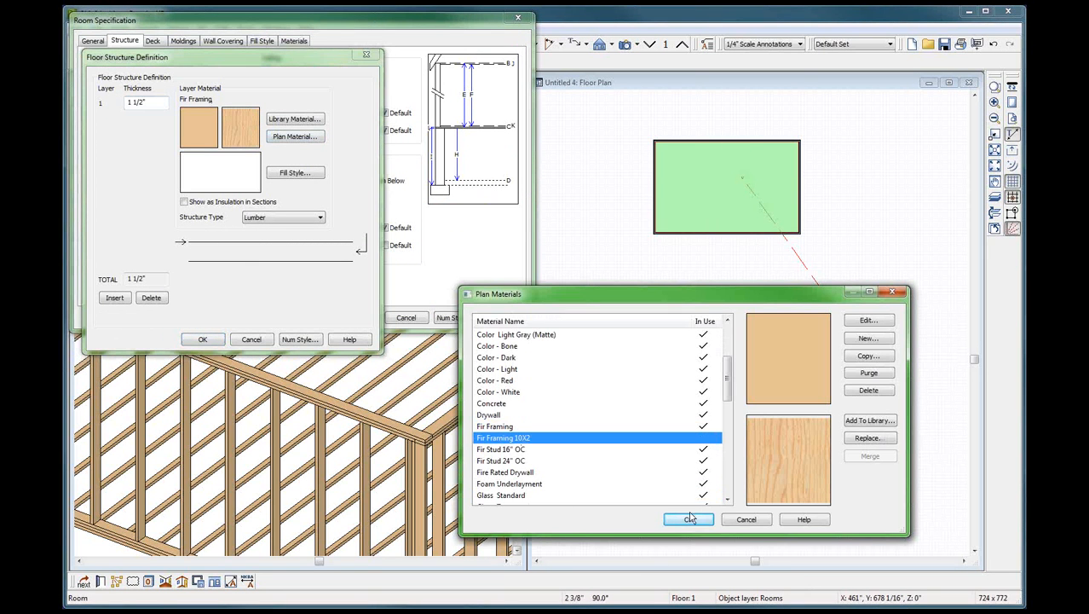
pyautogui.click(688, 519)
pyautogui.click(215, 341)
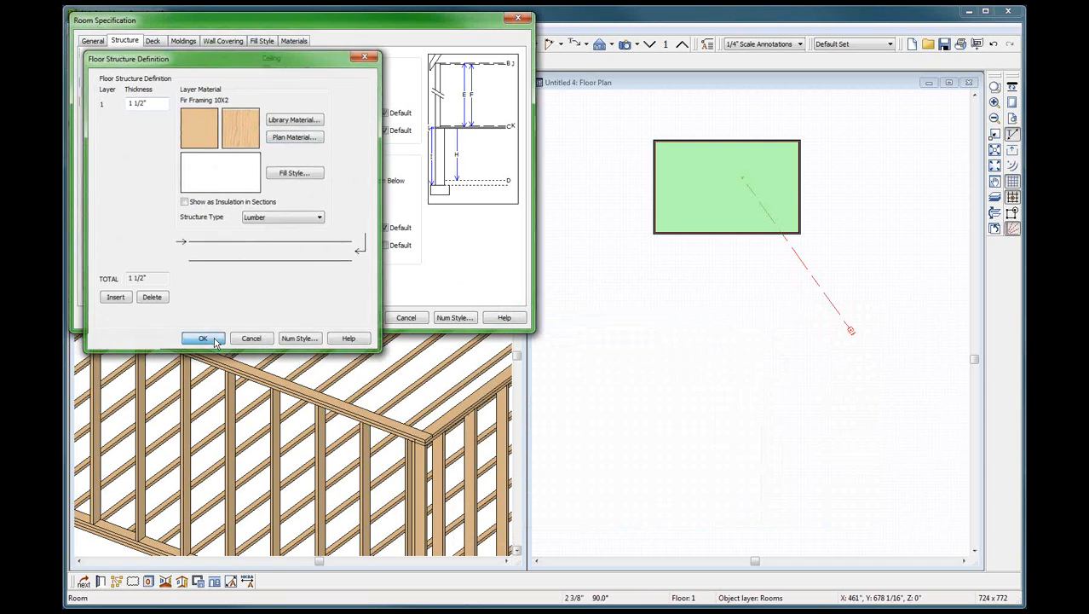
pyautogui.click(359, 318)
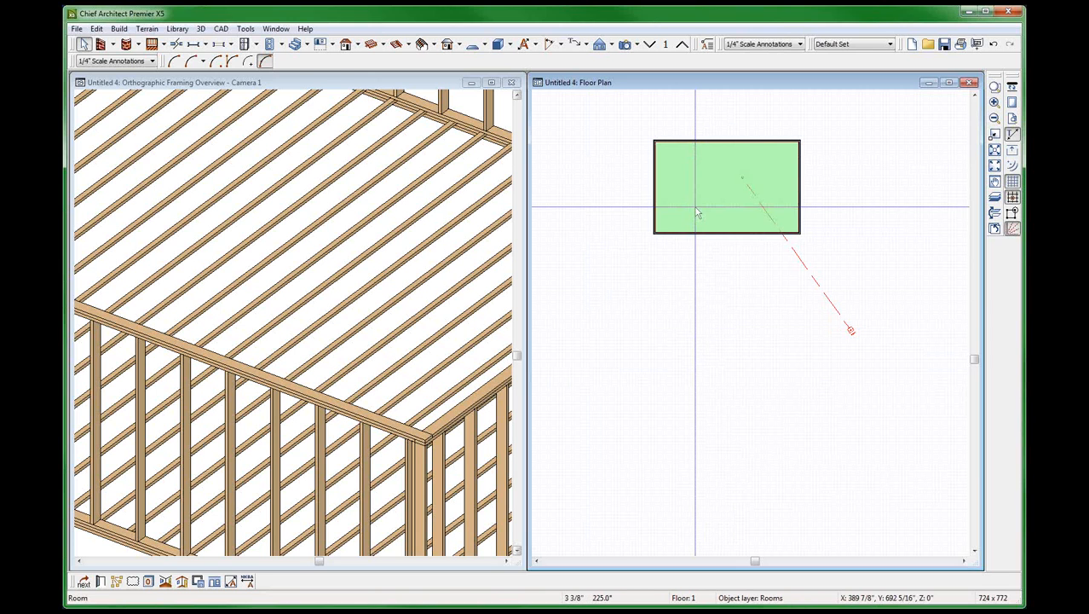
pyautogui.press('Escape')
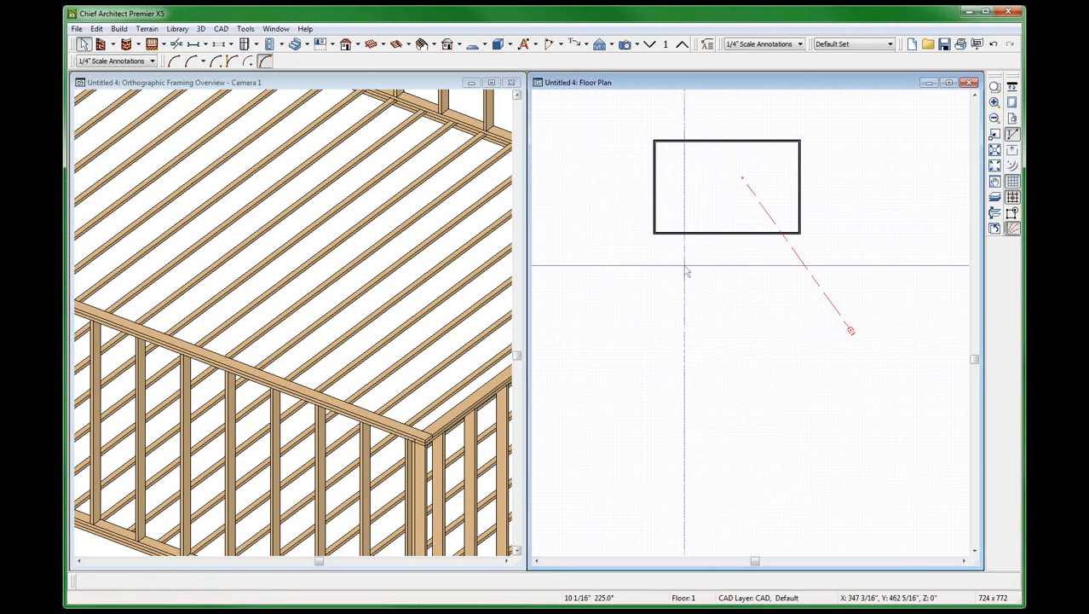
# - Draw a vertical joist direction line about 11'-8" long over the floor 0 joists and turn on display of the Framing, Bearing Lines layer
pyautogui.click(650, 40)
pyautogui.scroll(3, 746, 188)
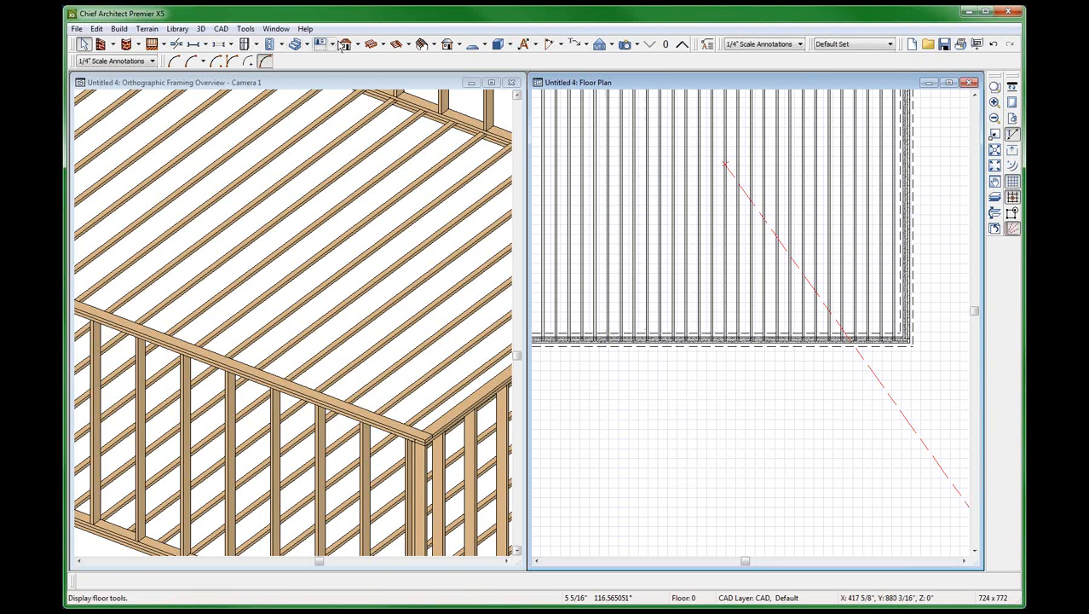
pyautogui.click(406, 44)
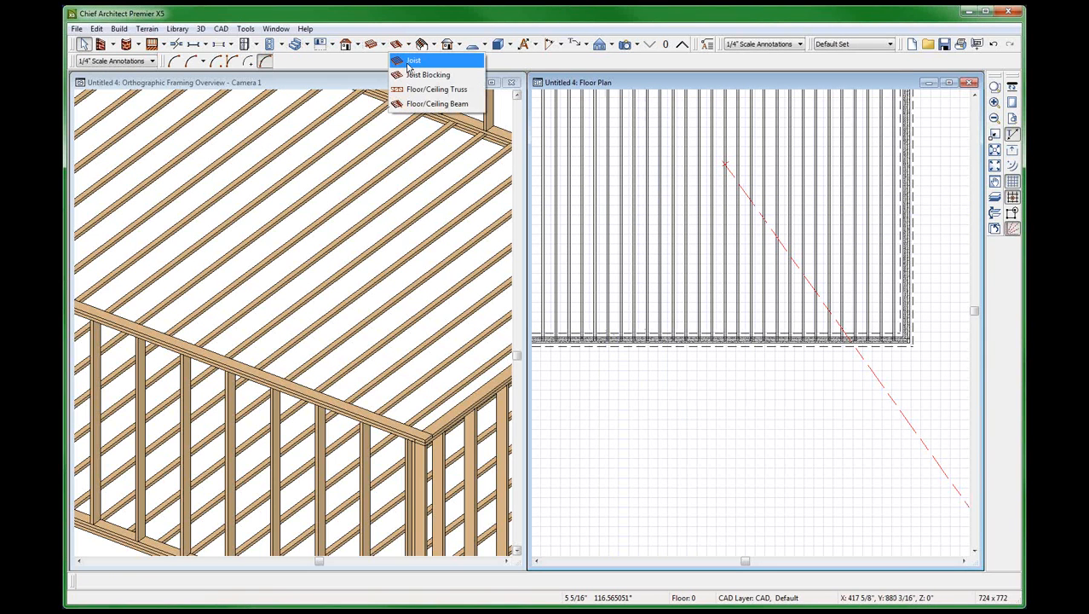
pyautogui.click(373, 44)
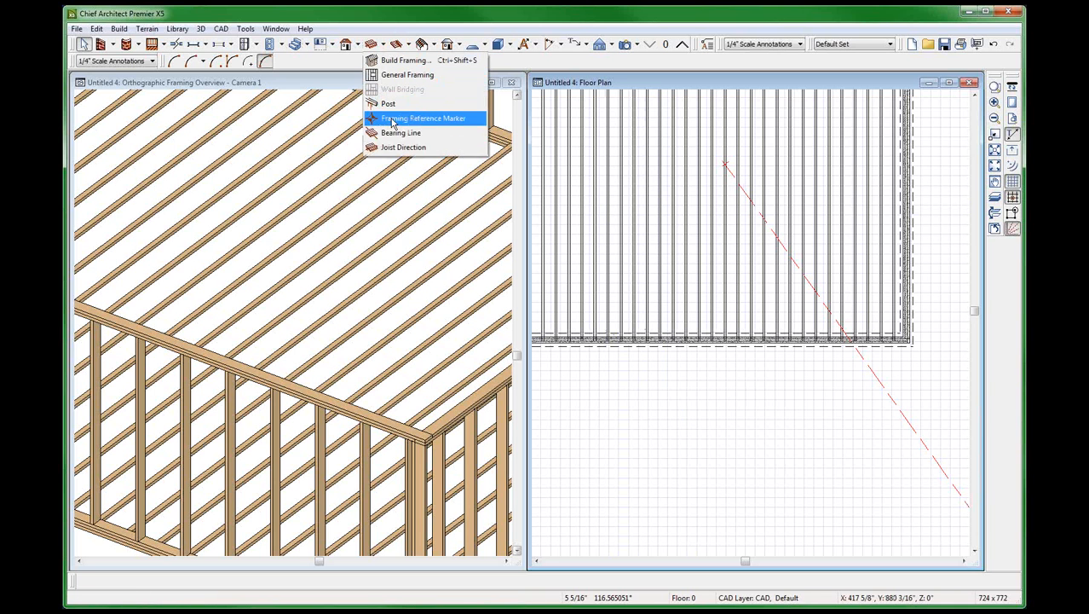
pyautogui.click(426, 148)
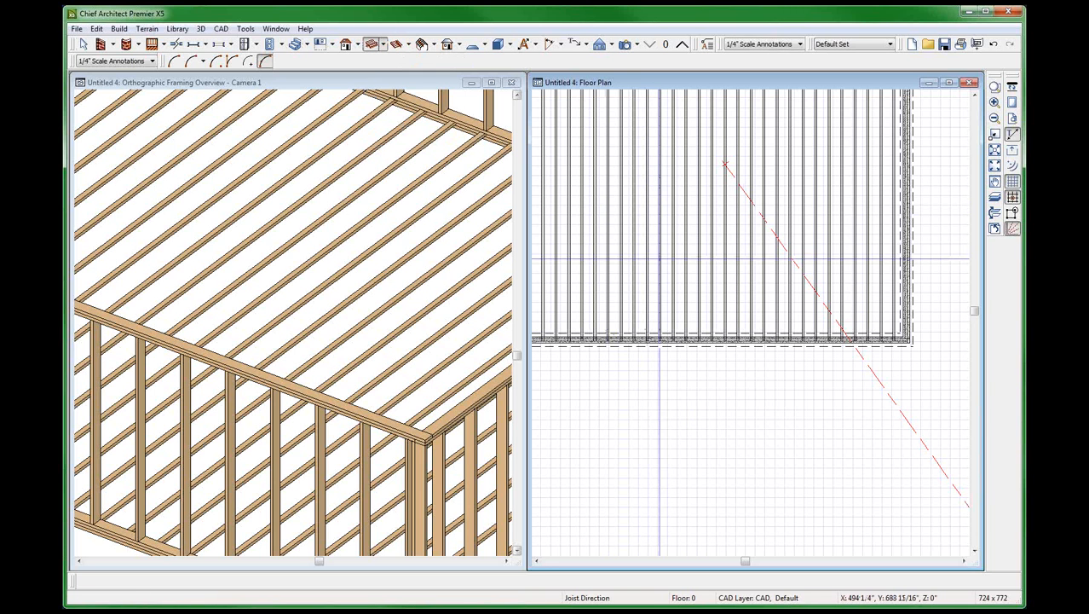
pyautogui.scroll(2, 655, 275)
pyautogui.moveTo(625, 298); pyautogui.dragTo(627, 115)
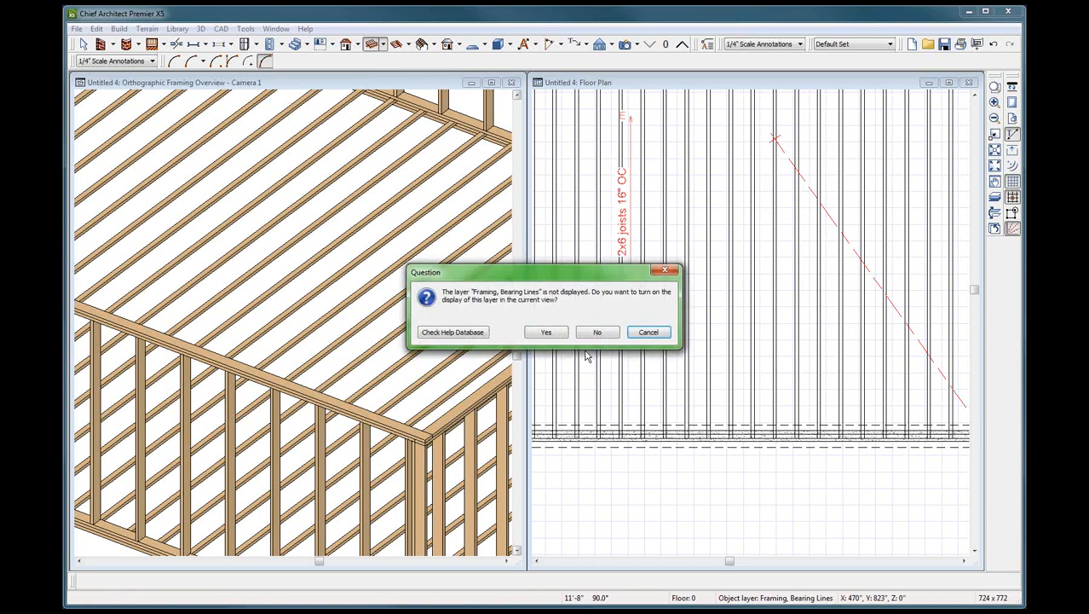
pyautogui.click(540, 333)
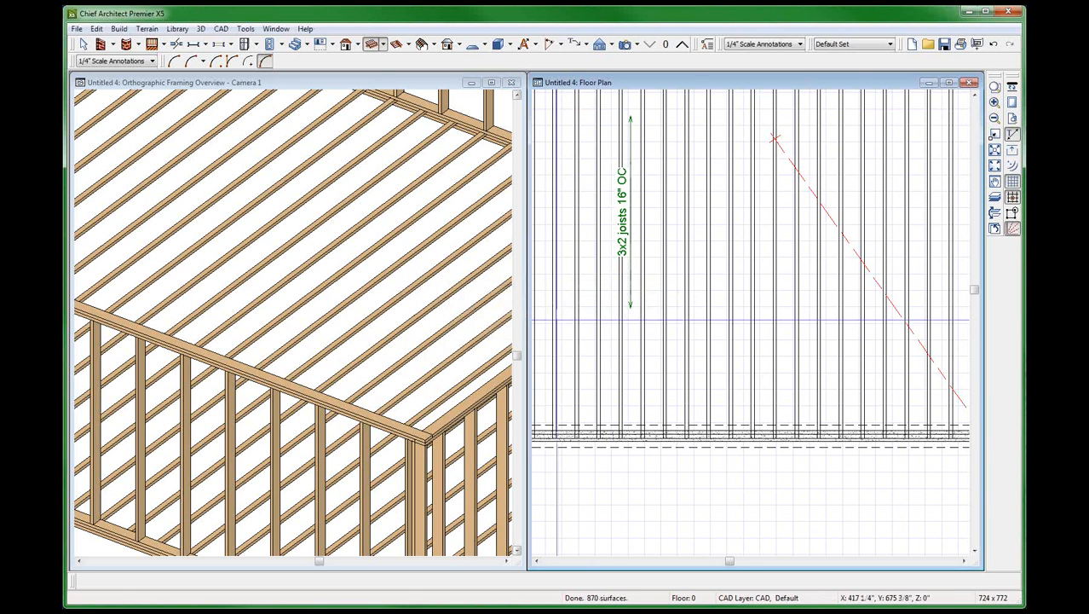
pyautogui.press('space')
# - Review the spacing and depth of the joist direction line without changing them, and select a floor joist beside it
pyautogui.click(632, 243)
pyautogui.doubleClick(634, 247)
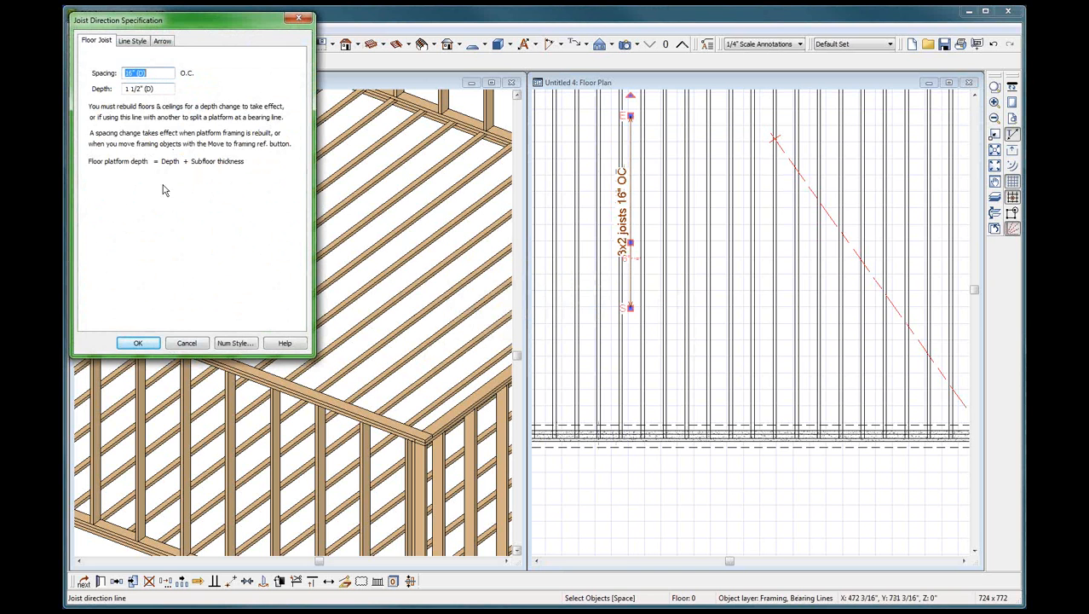
pyautogui.click(138, 343)
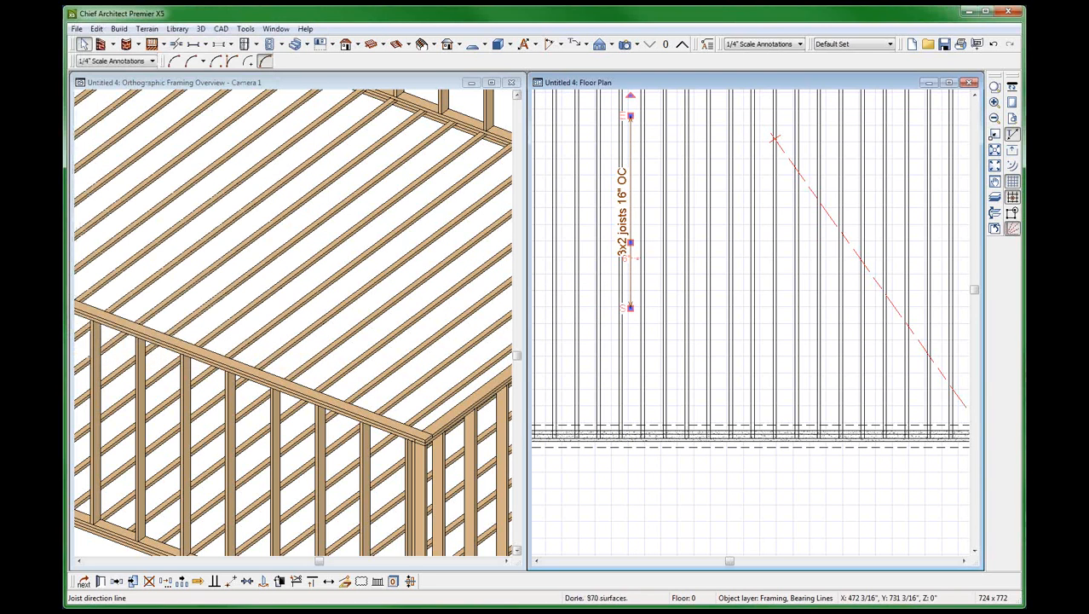
pyautogui.click(599, 298)
pyautogui.scroll(-2, 706, 401)
pyautogui.click(707, 317)
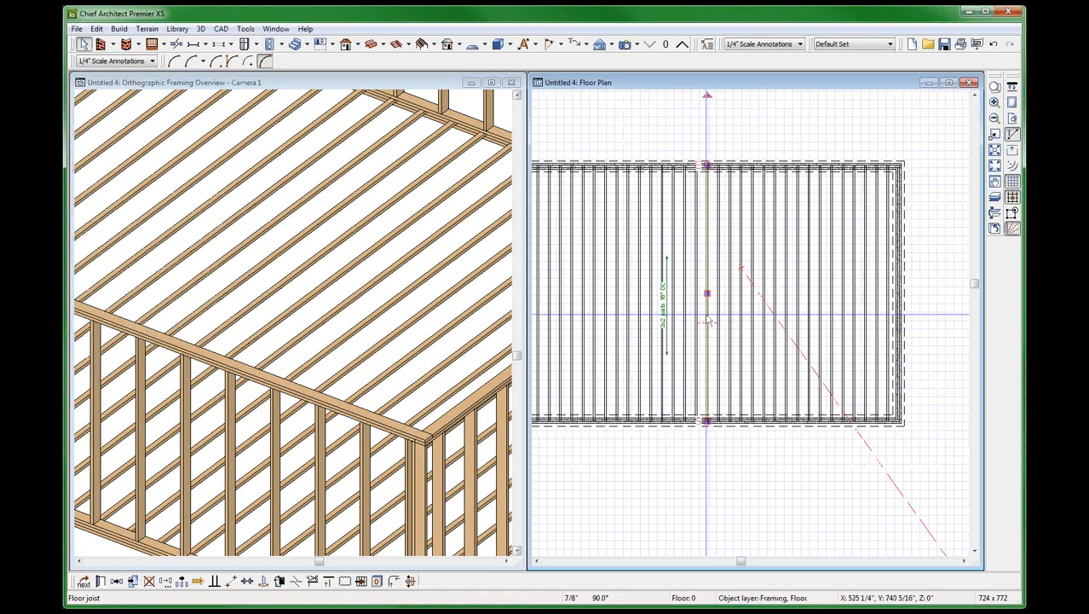
# - Check the thickness of the floor structure layer for the room on floor 1
pyautogui.click(682, 43)
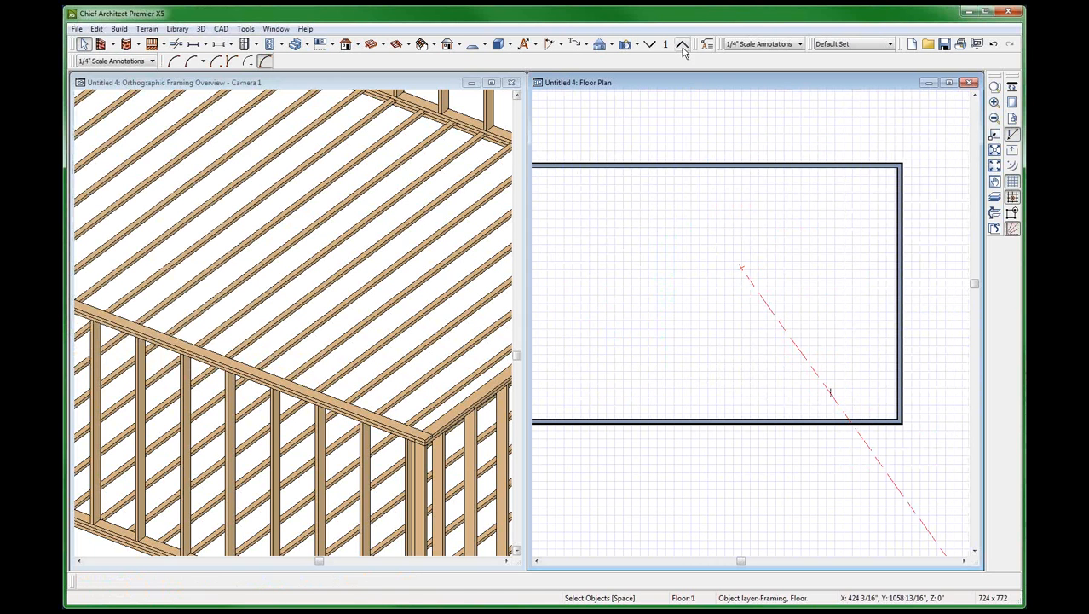
pyautogui.doubleClick(675, 332)
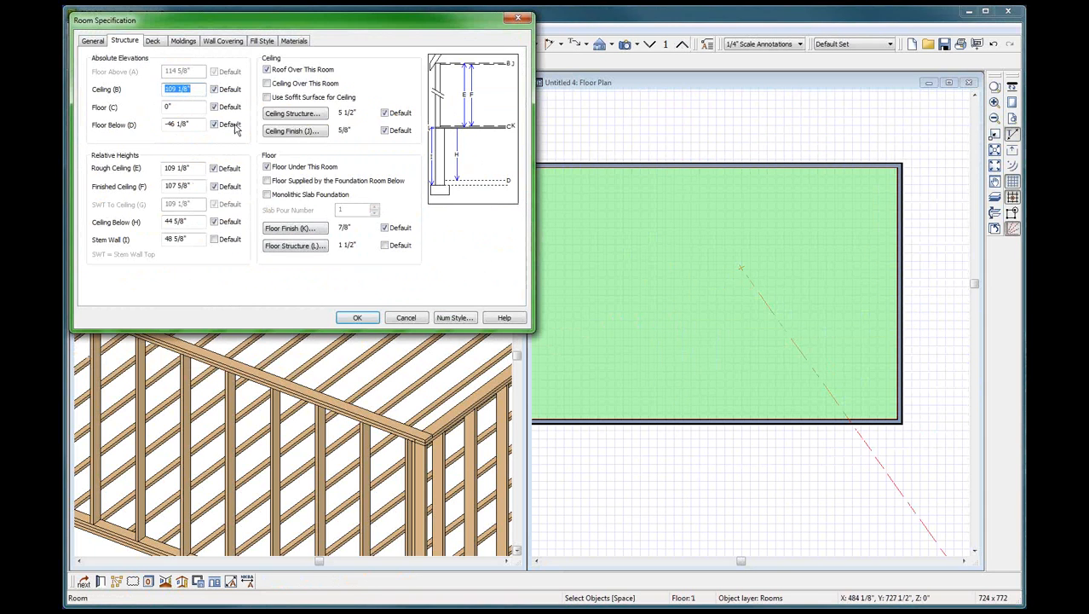
pyautogui.click(312, 246)
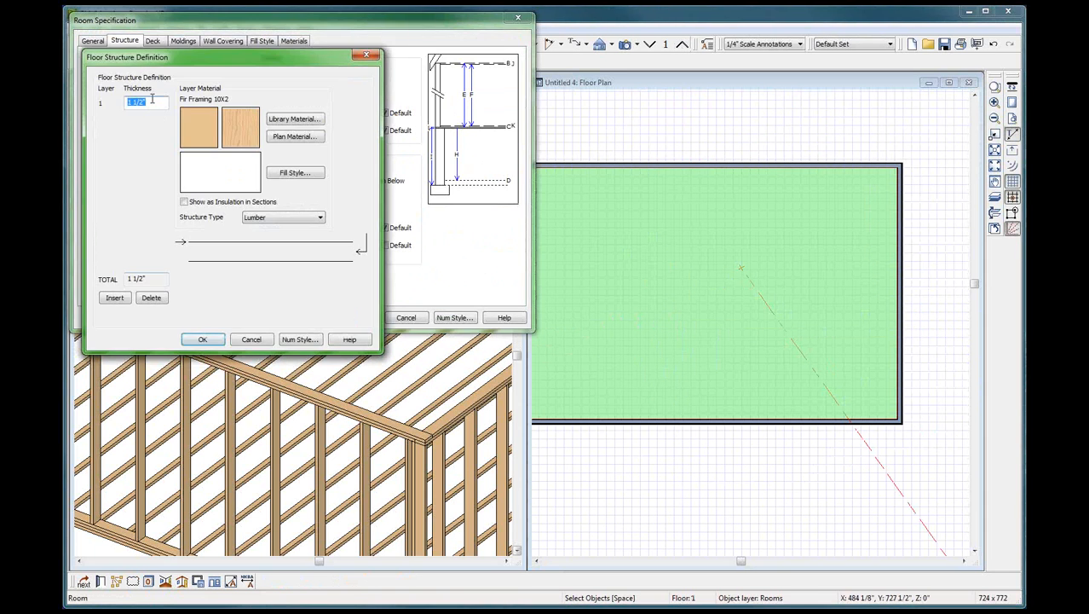
pyautogui.click(156, 102)
# - Review the on-center spacing and thickness of the Fir Framing 10X2 plan material, keeping its values and the room settings
pyautogui.click(292, 138)
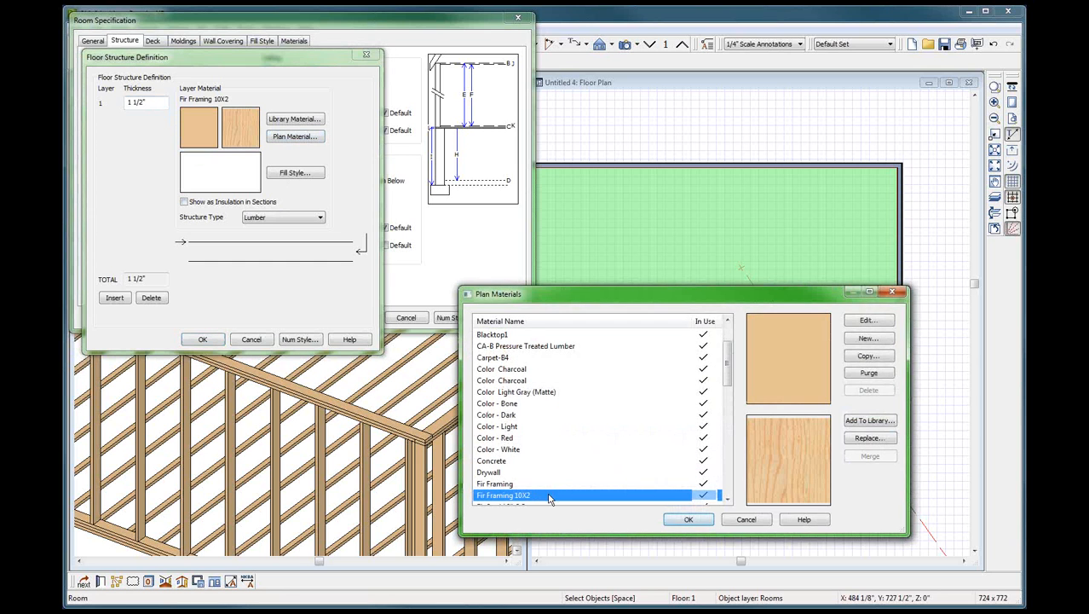
pyautogui.click(863, 322)
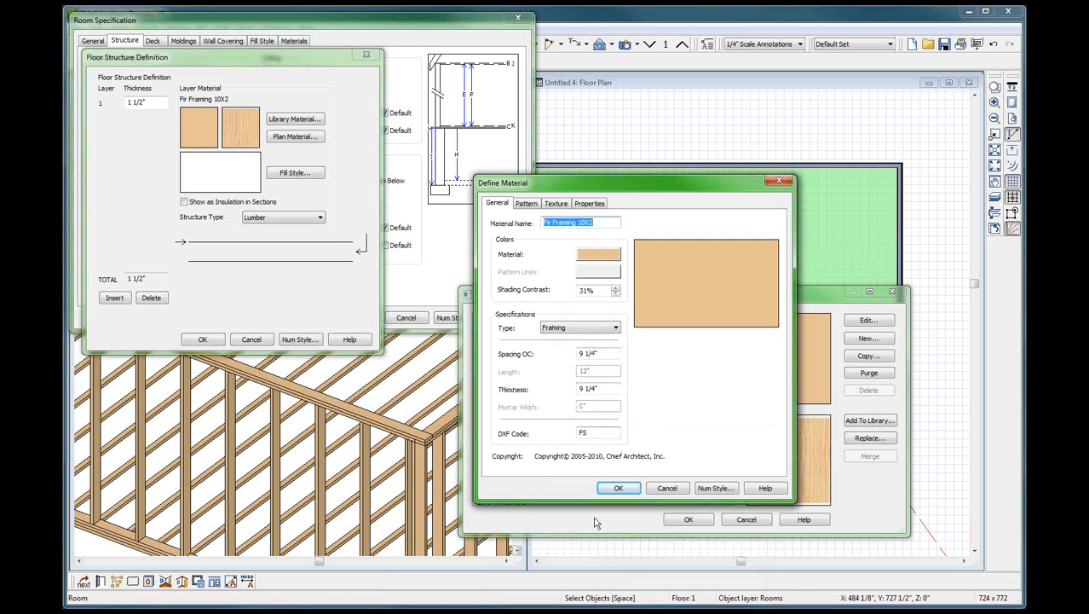
pyautogui.click(618, 490)
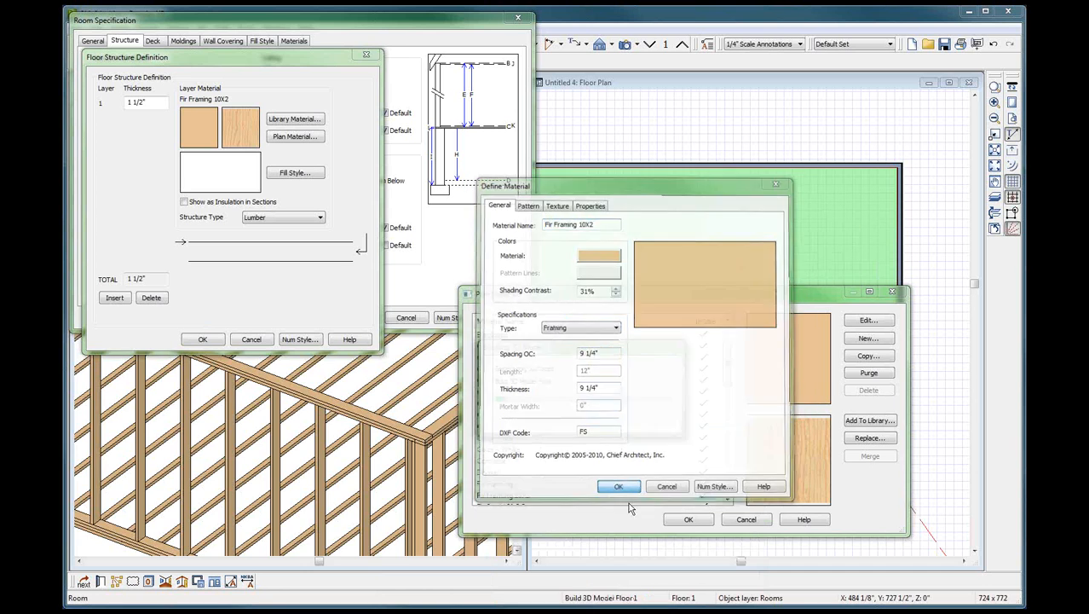
pyautogui.click(687, 522)
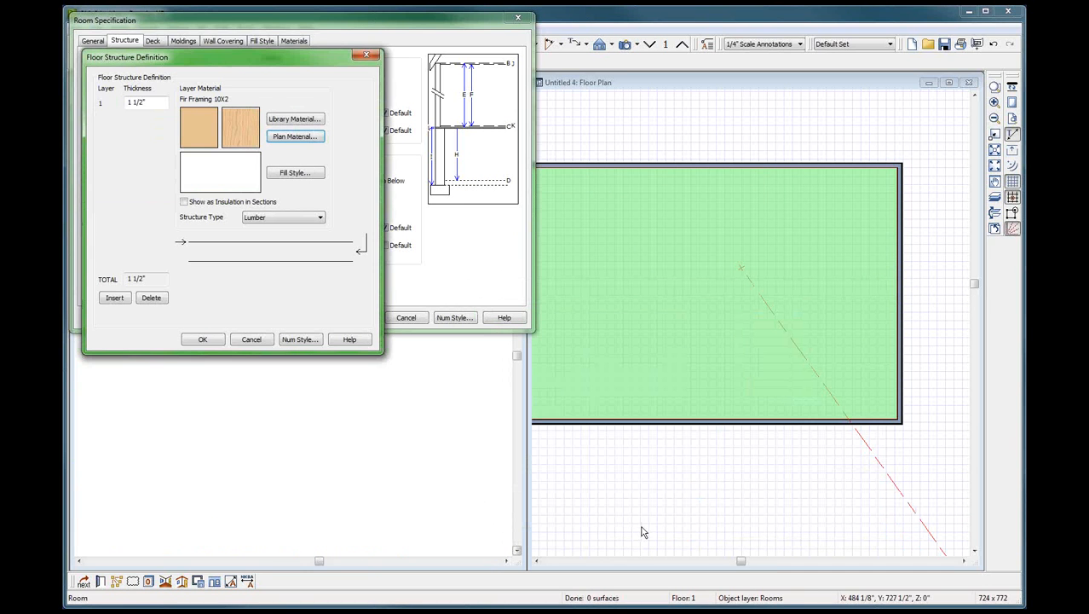
pyautogui.click(204, 342)
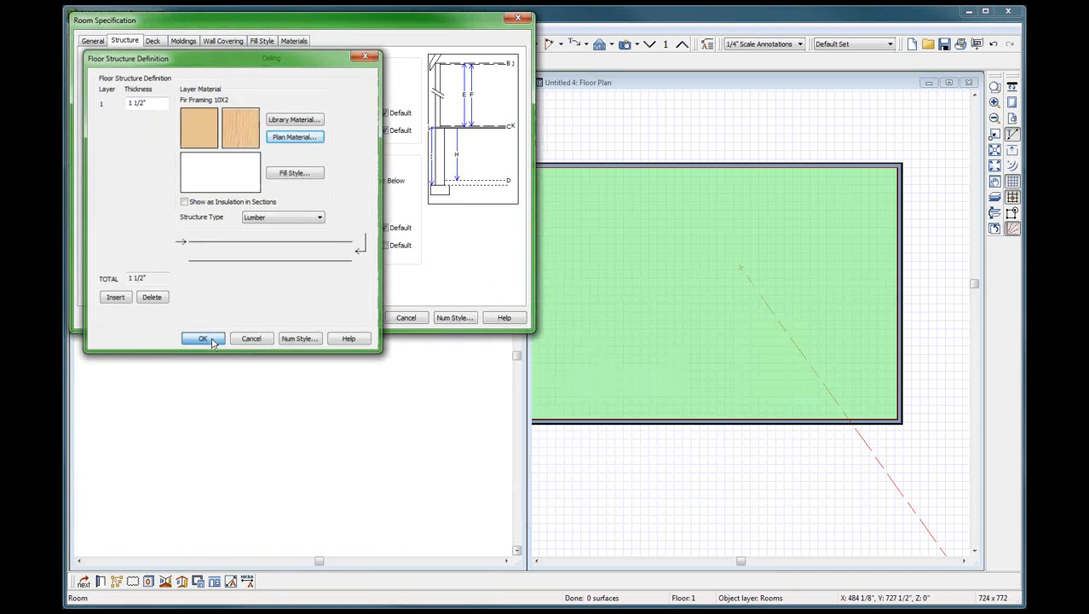
pyautogui.click(358, 317)
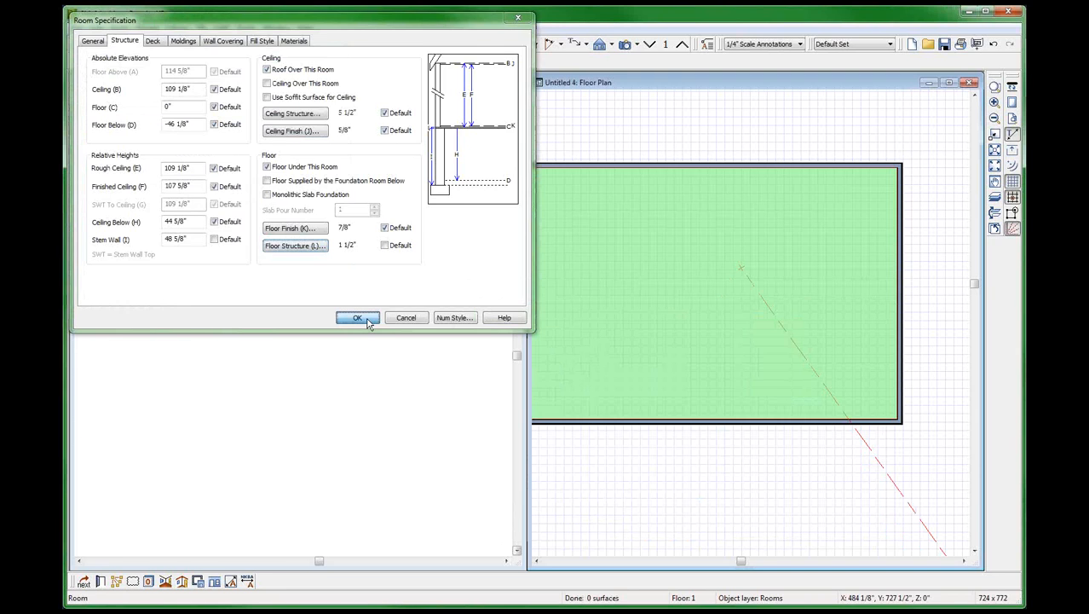
pyautogui.scroll(-2, 375, 326)
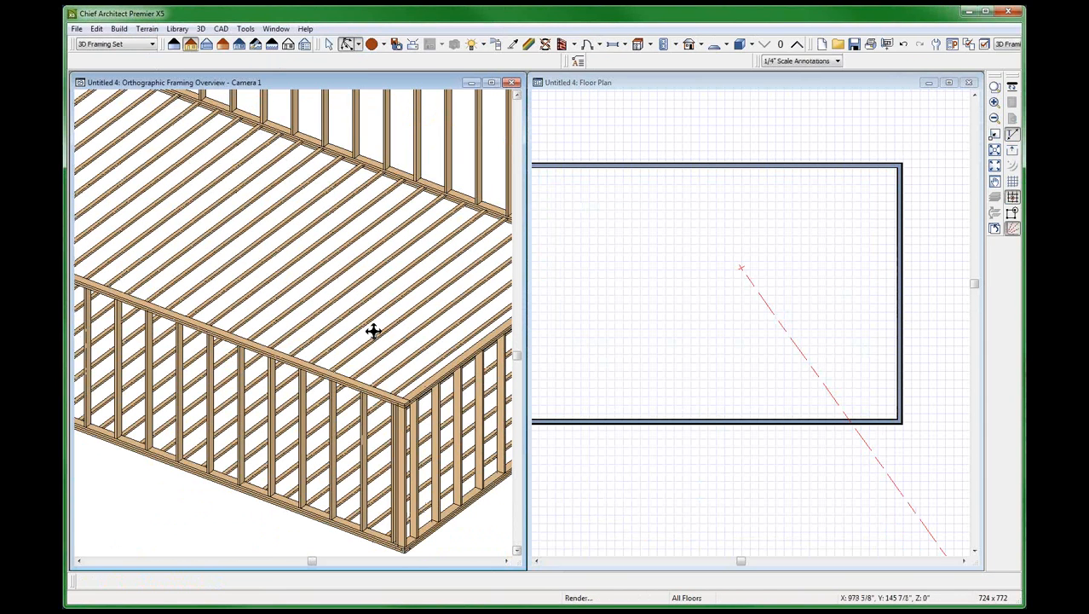
# - Review the first floor, wall and roof framing defaults in Build Framing without changing them
pyautogui.click(588, 277)
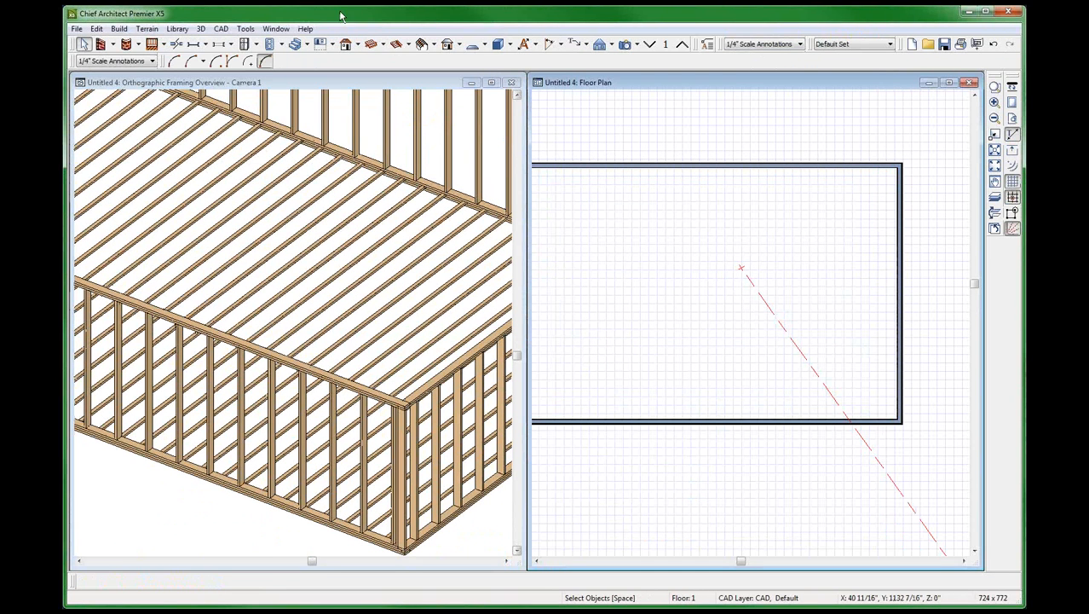
pyautogui.doubleClick(397, 44)
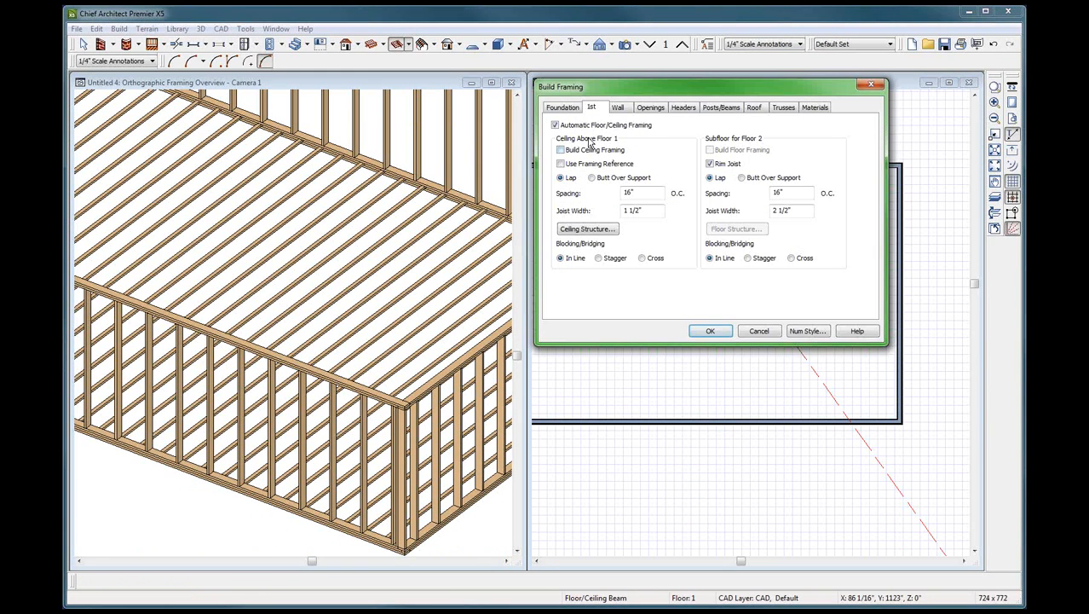
pyautogui.click(613, 108)
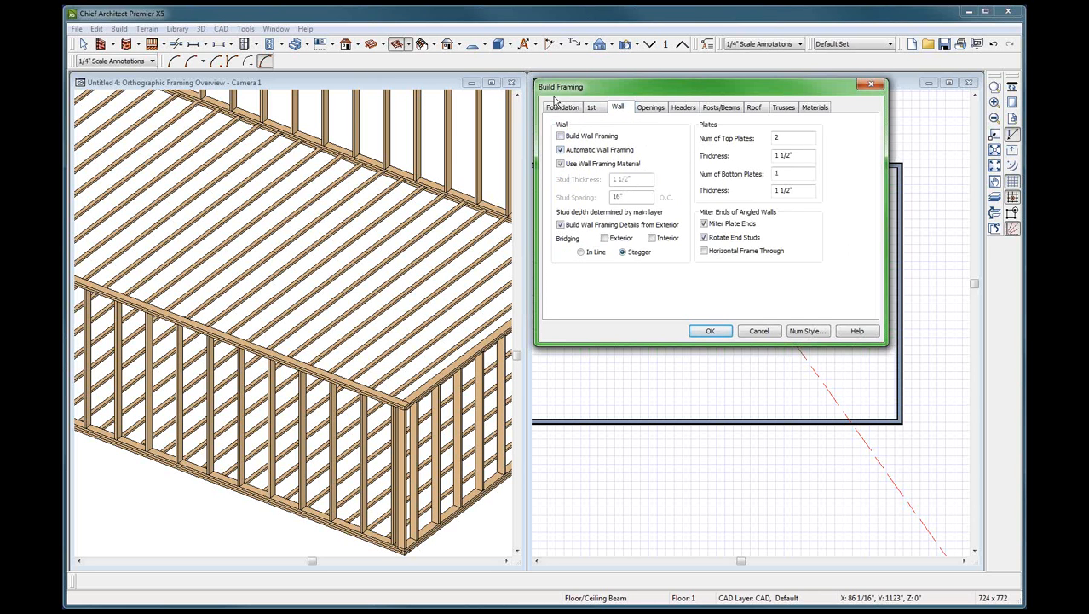
pyautogui.click(755, 109)
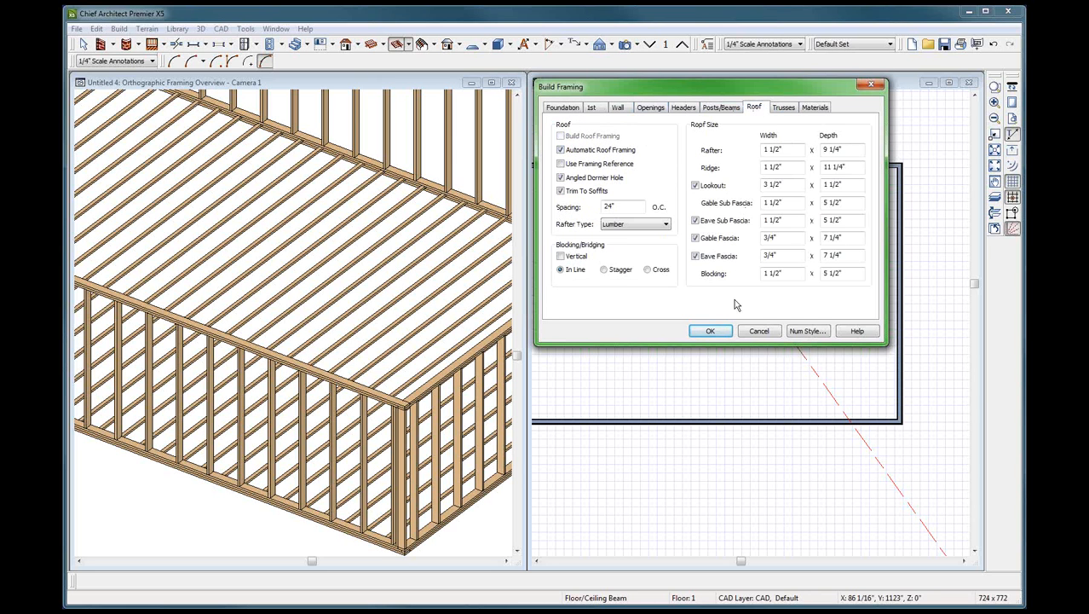
pyautogui.click(710, 331)
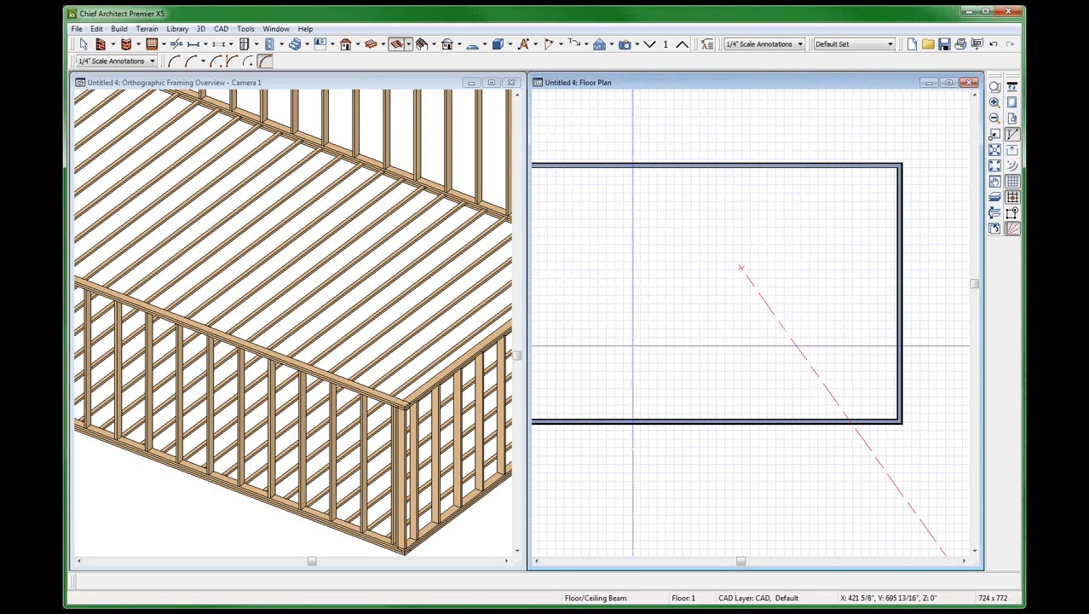
pyautogui.press('space')
pyautogui.scroll(-2, 780, 306)
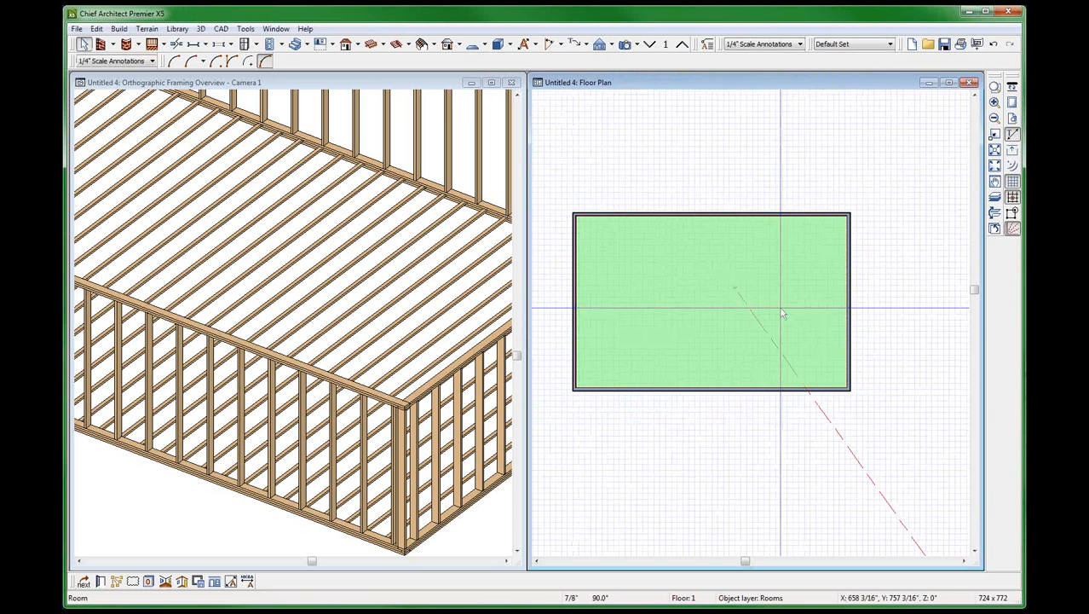
pyautogui.scroll(3, 780, 306)
pyautogui.scroll(-2, 686, 154)
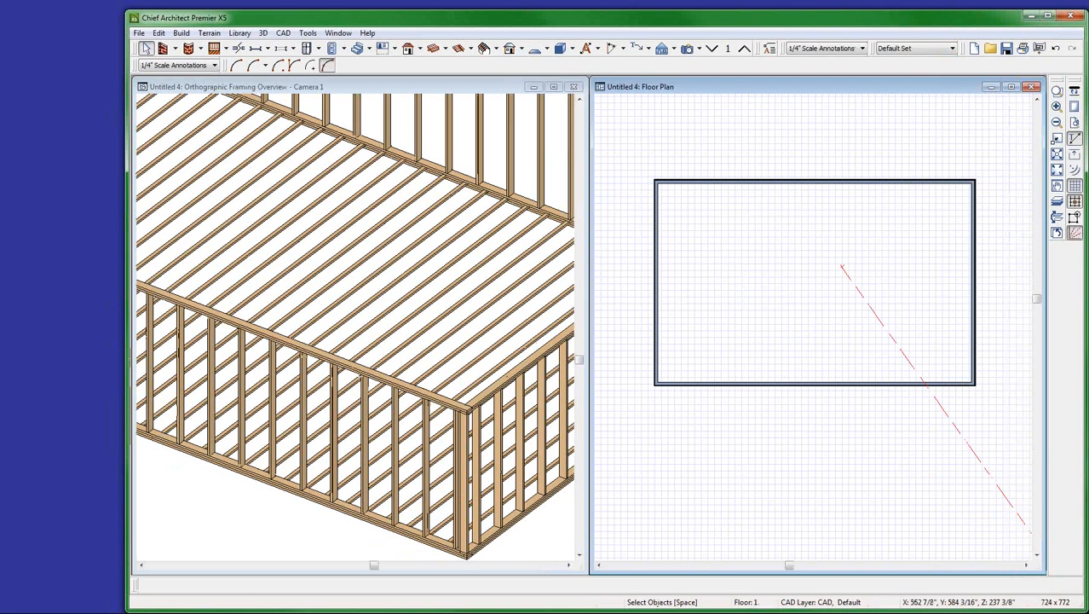
# - Assign the Fir Framing 10X2 plan material to the 5 1/2" main layer of the Siding-6 wall type through an exterior wall
pyautogui.doubleClick(779, 180)
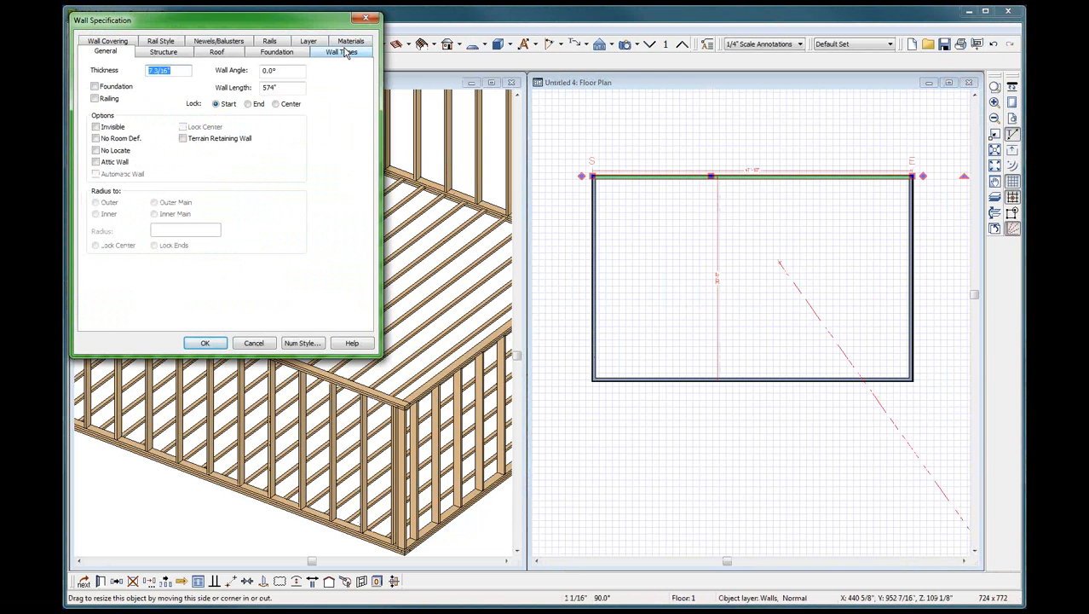
pyautogui.click(345, 53)
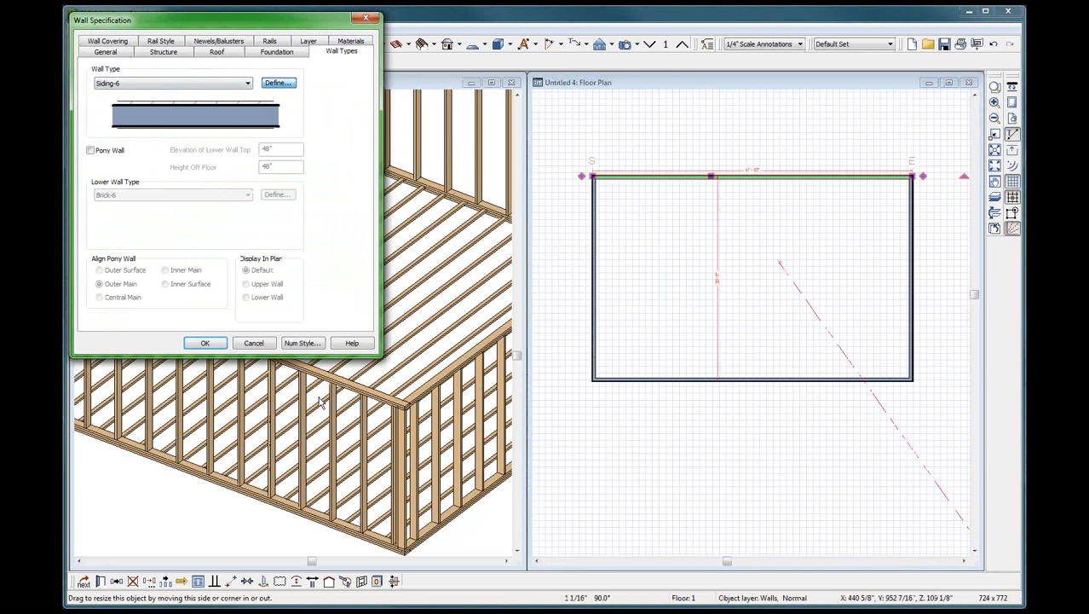
pyautogui.click(278, 83)
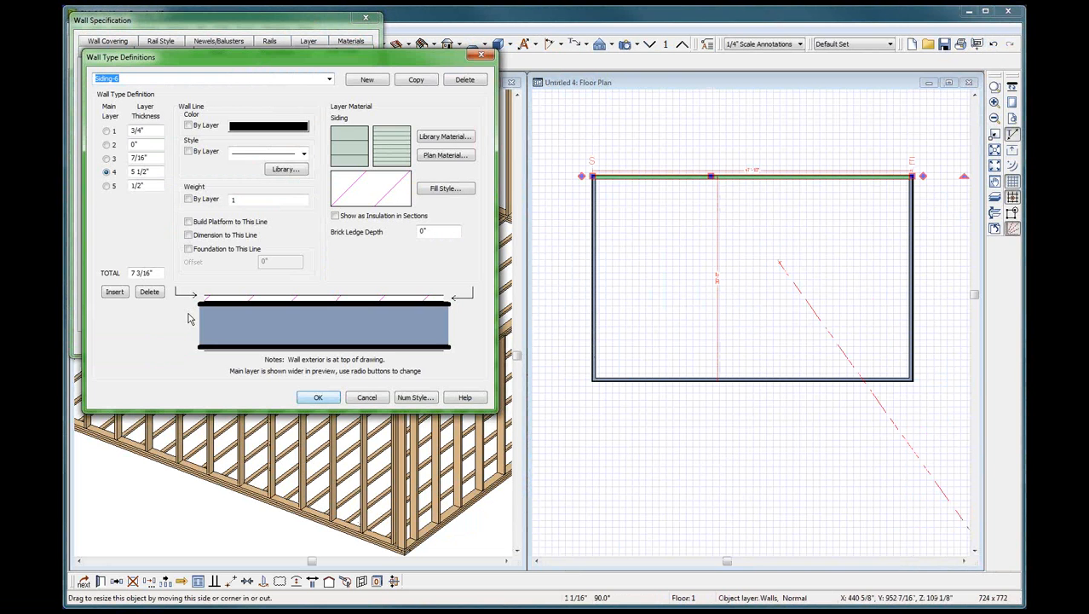
pyautogui.click(159, 171)
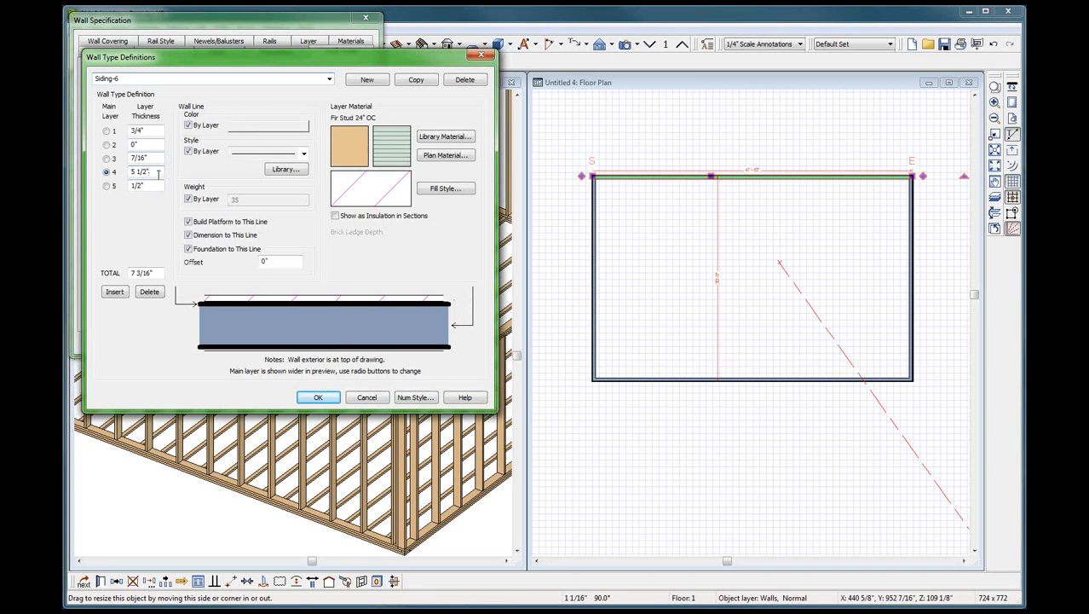
pyautogui.click(444, 156)
pyautogui.scroll(-3, 538, 503)
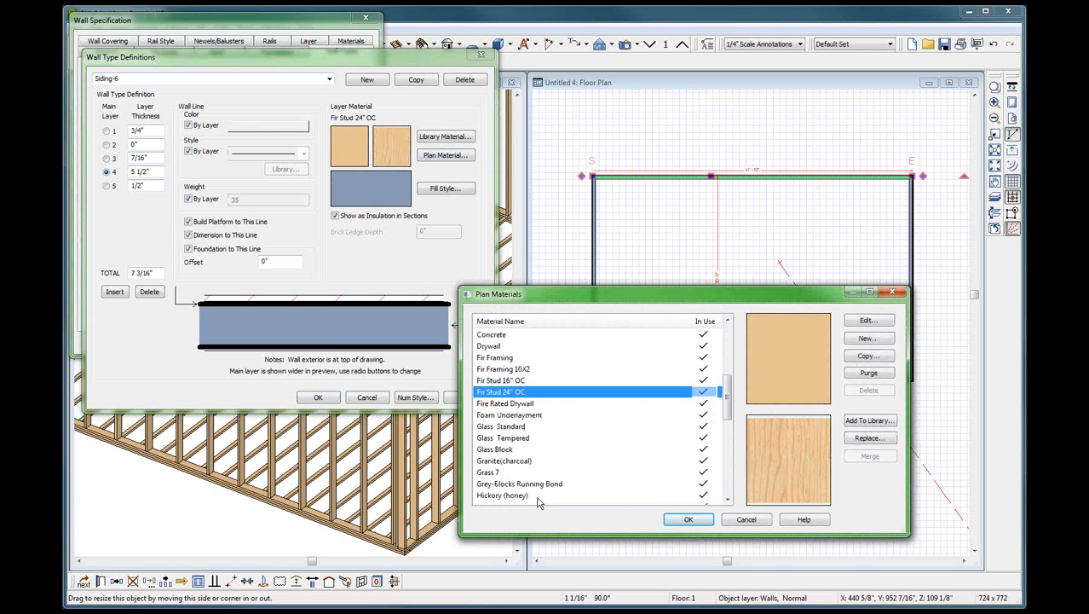
pyautogui.click(530, 369)
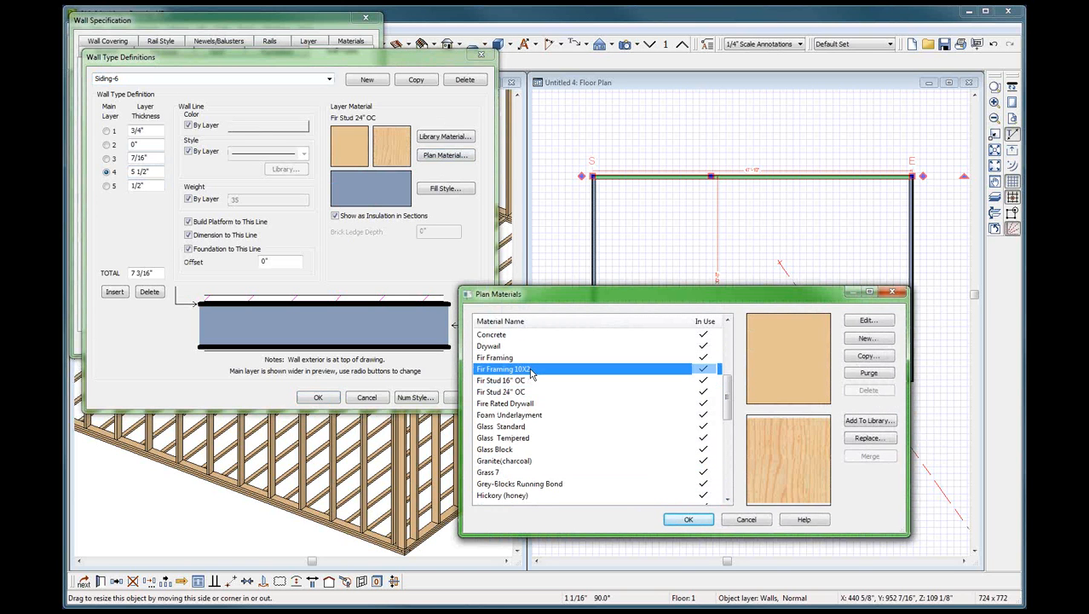
pyautogui.click(688, 520)
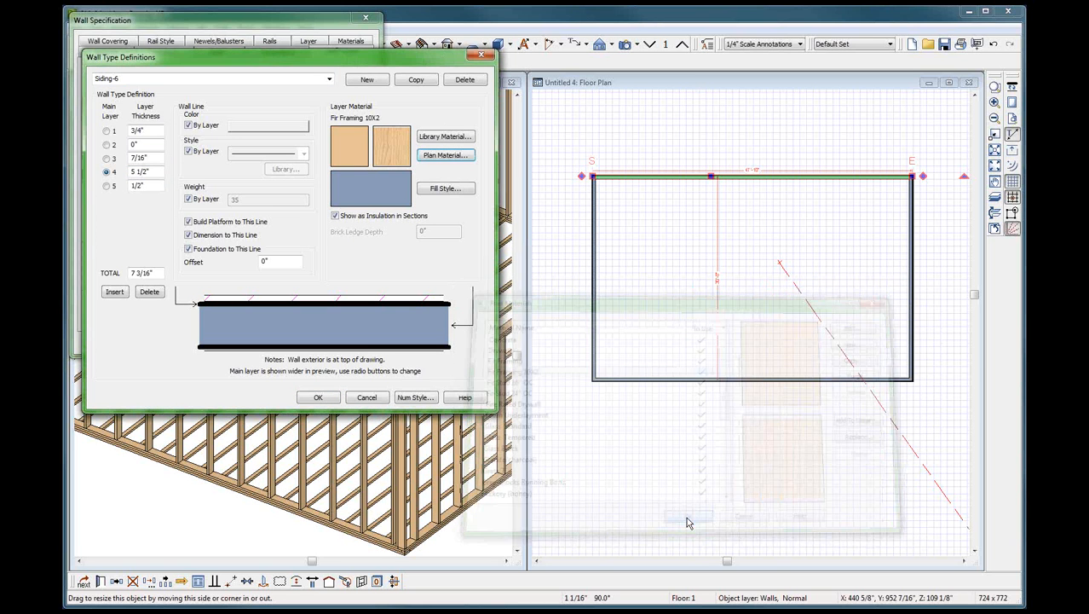
pyautogui.click(314, 398)
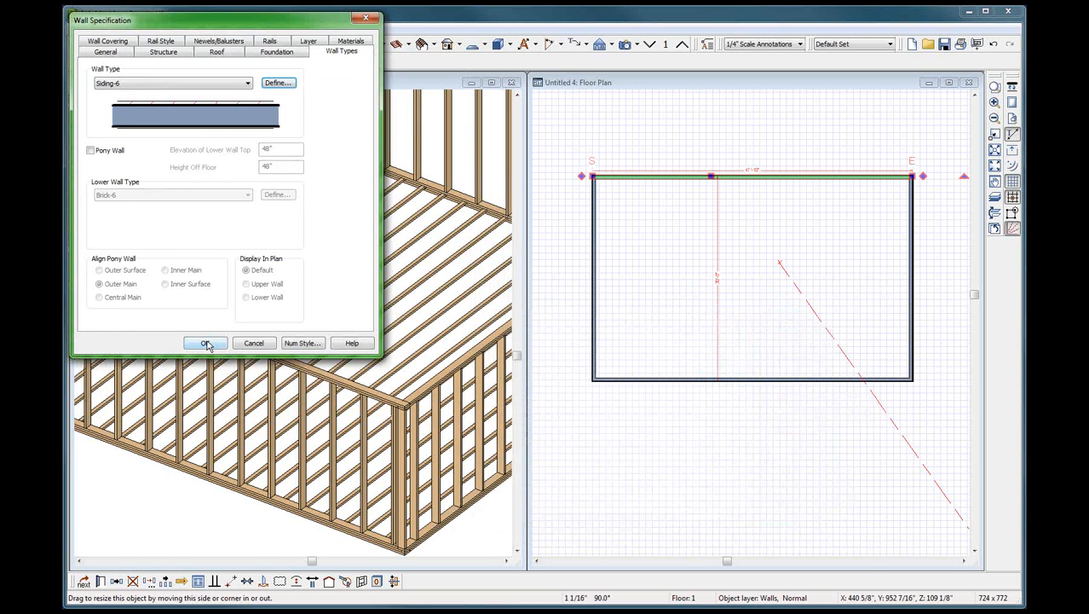
pyautogui.click(205, 343)
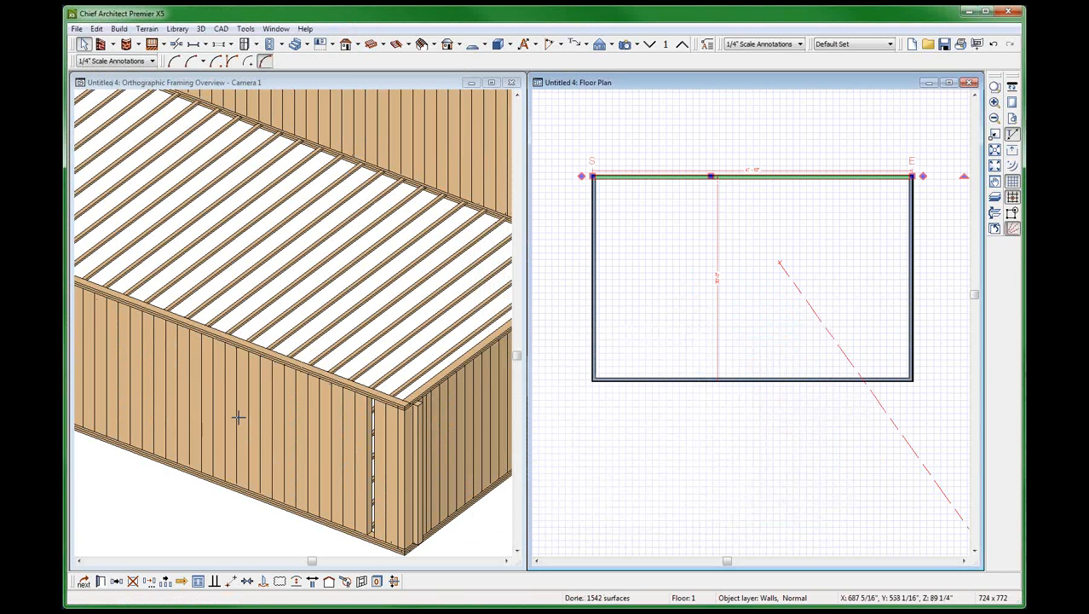
# - Examine the stud spacing along the long exterior wall in the framing overview and select the matching wall in the floor plan
pyautogui.click(278, 424)
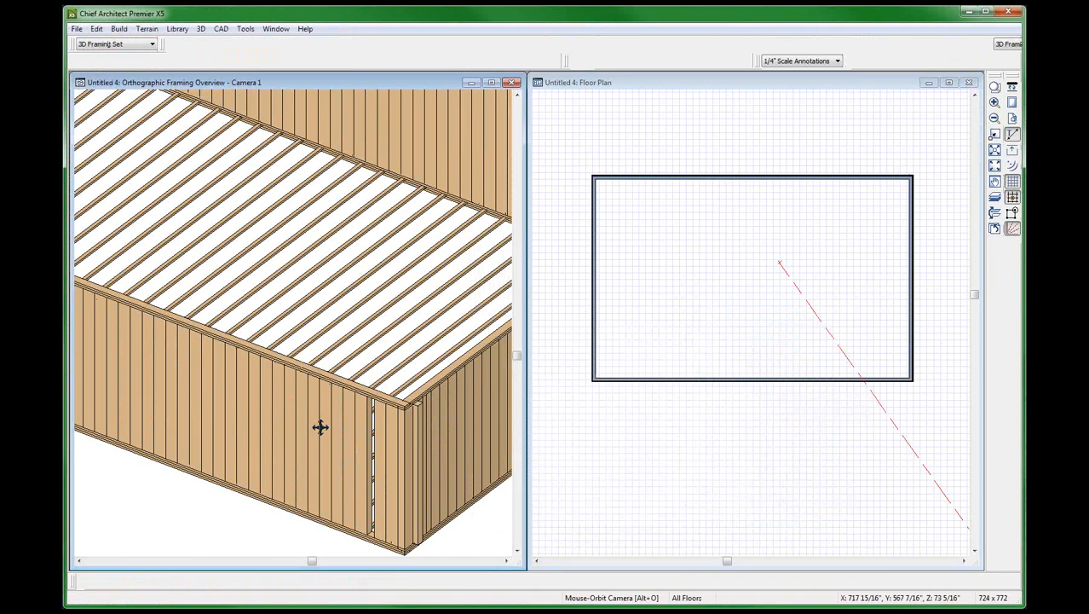
pyautogui.moveTo(318, 425); pyautogui.dragTo(349, 414)
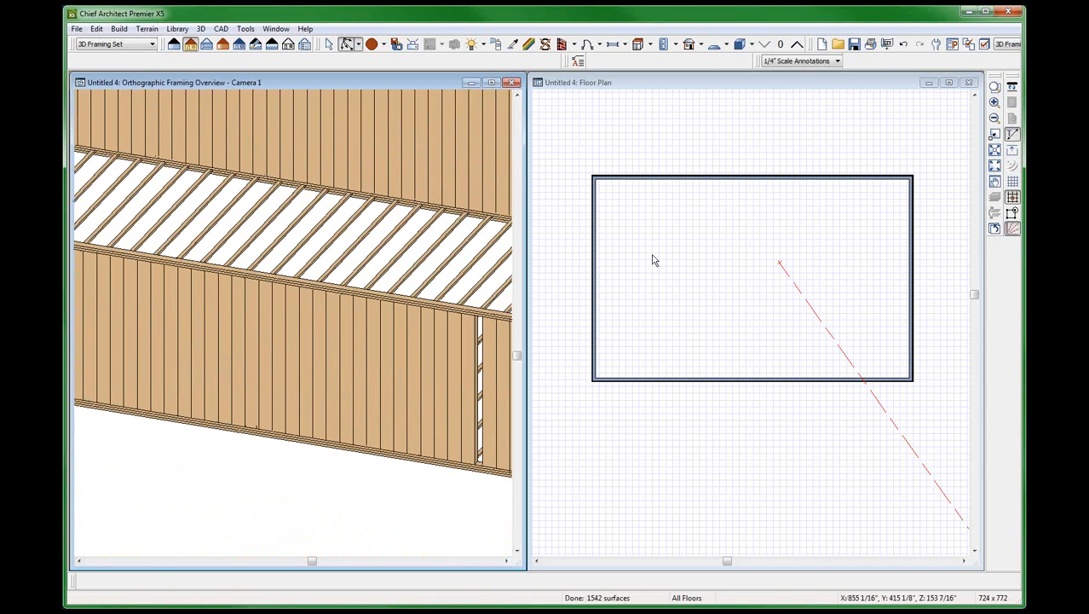
pyautogui.press('space')
pyautogui.click(712, 177)
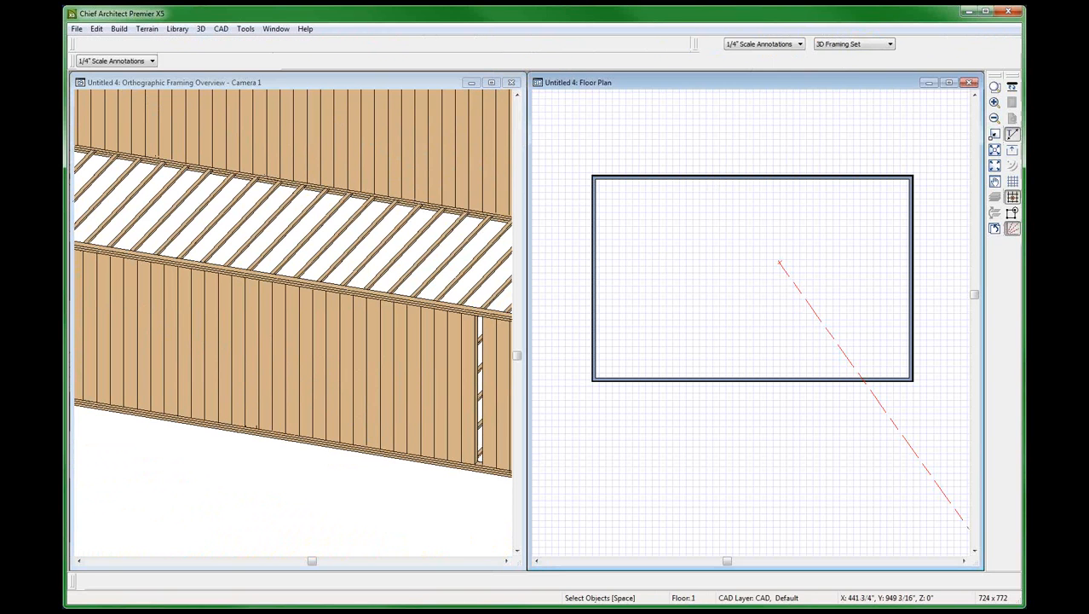
pyautogui.click(714, 244)
pyautogui.write("'")
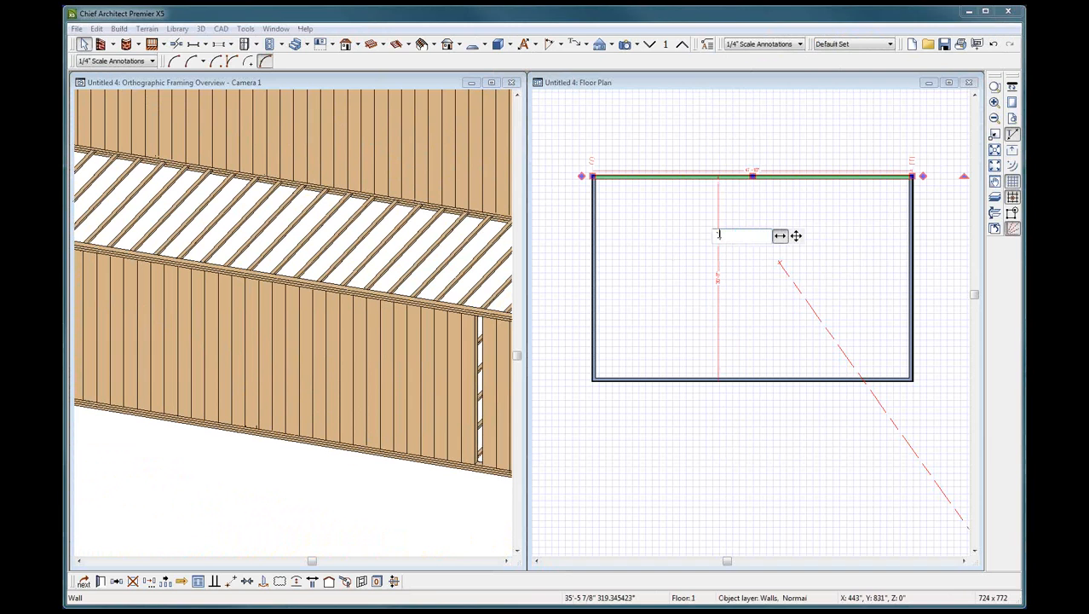
pyautogui.press('Escape')
pyautogui.press('Escape')
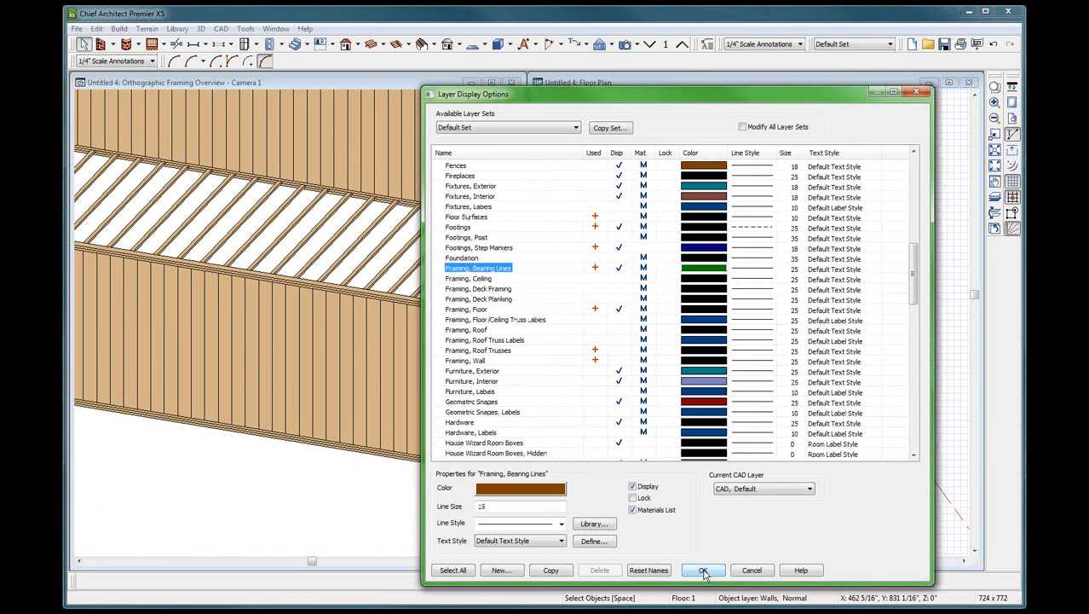
# - Turn on display of the Framing, Wall layer in the floor plan's Default Set
pyautogui.click(619, 360)
pyautogui.click(703, 569)
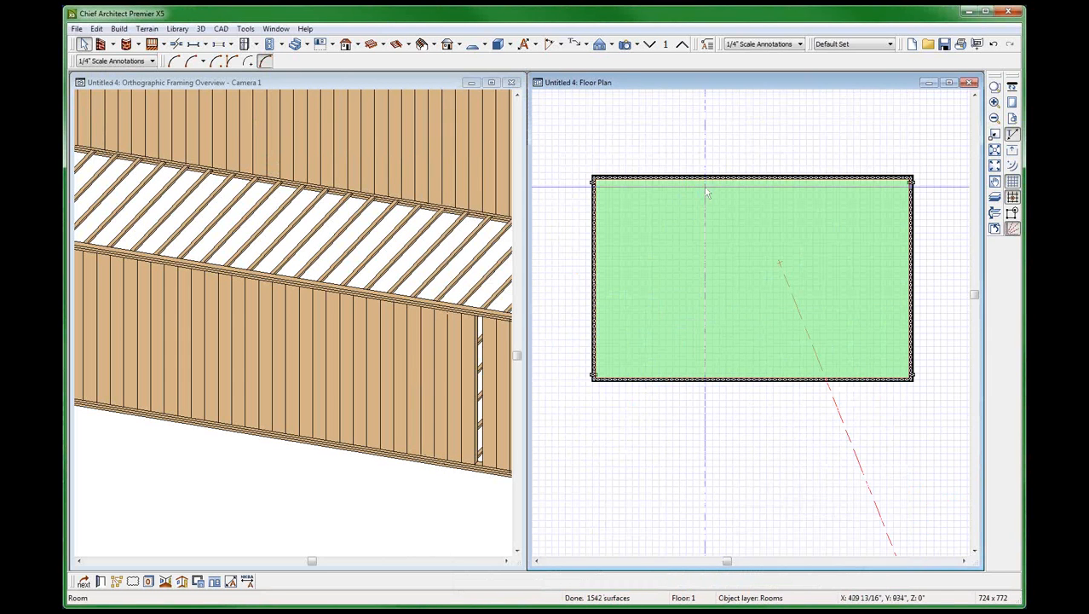
# - Draw a rectangular polyline about 9" wide over one stud in the upper exterior wall of the floor plan
pyautogui.scroll(4, 690, 154)
pyautogui.scroll(2, 691, 154)
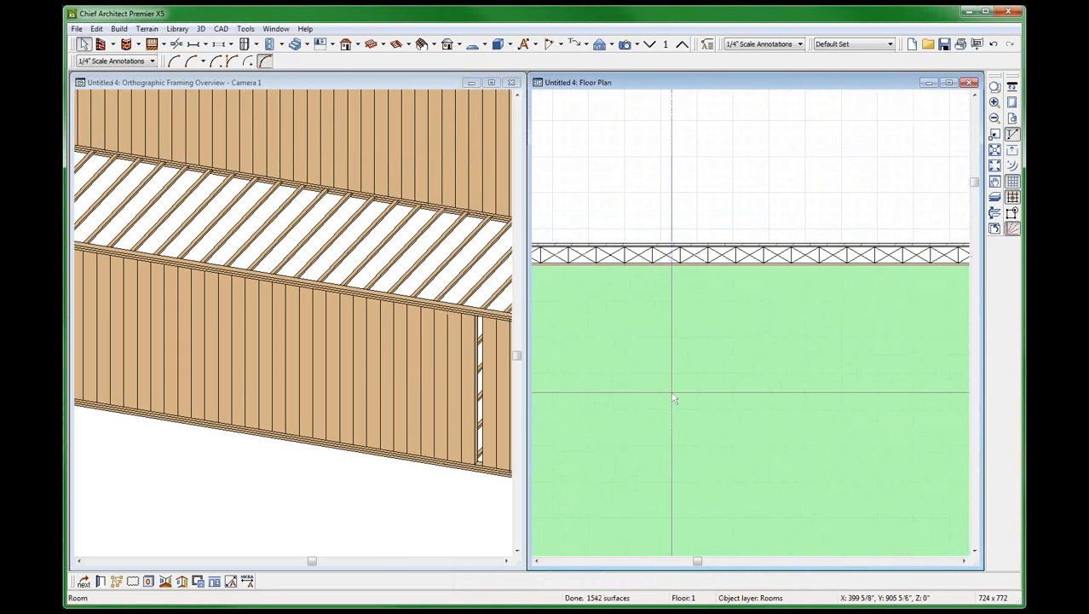
pyautogui.scroll(2, 704, 271)
pyautogui.hotkey('shift', 'p')
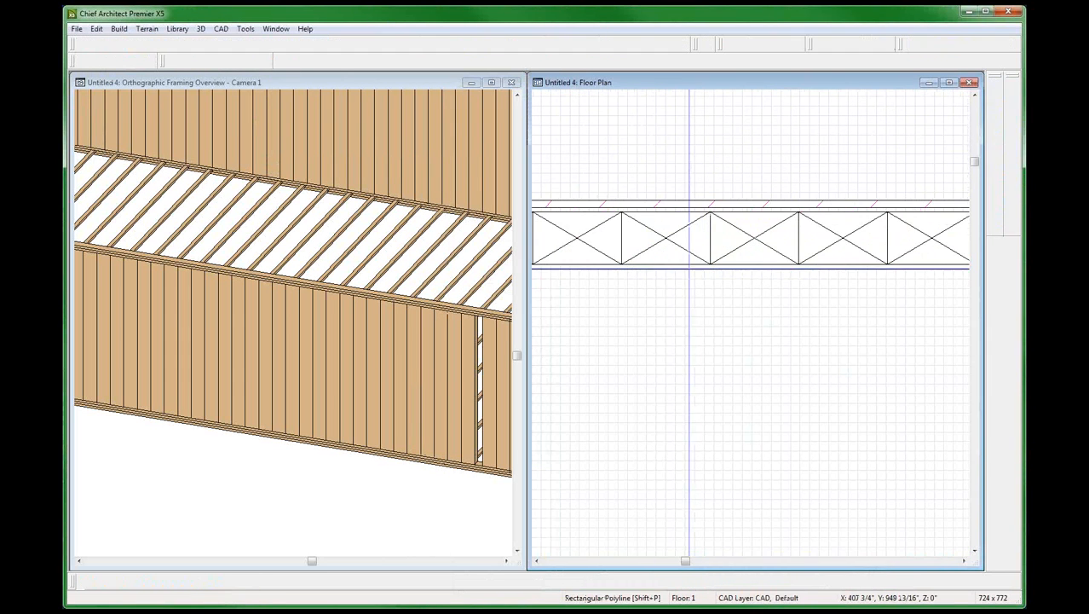
pyautogui.moveTo(627, 230); pyautogui.dragTo(714, 355)
pyautogui.press('n')
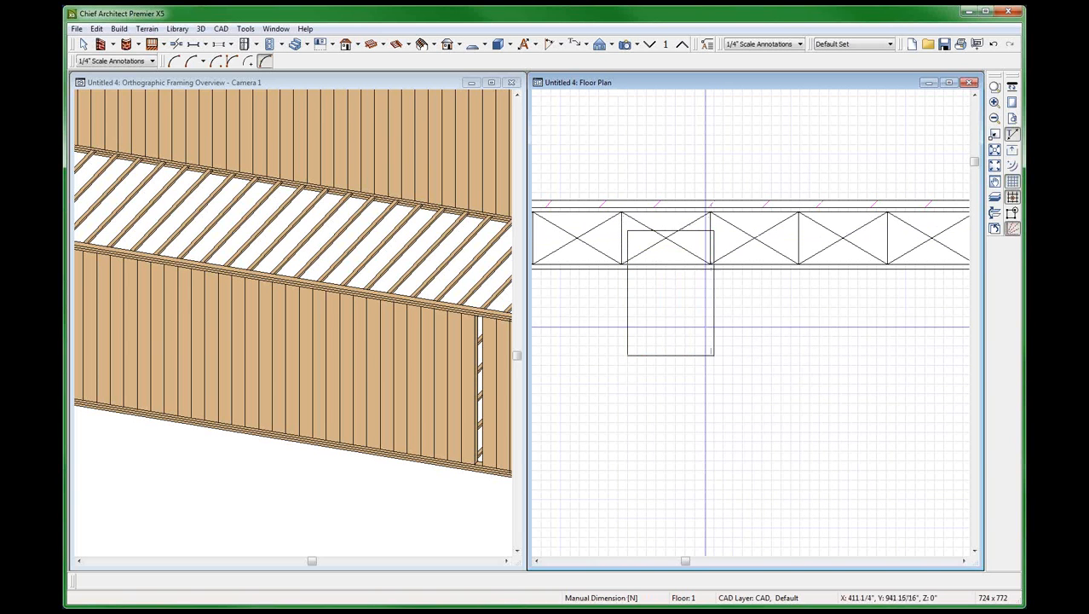
pyautogui.press('space')
# - Stretch the rectangle's side to the stud's edge to gauge the stud width, and delete the rectangle
pyautogui.click(714, 290)
pyautogui.scroll(1, 690, 295)
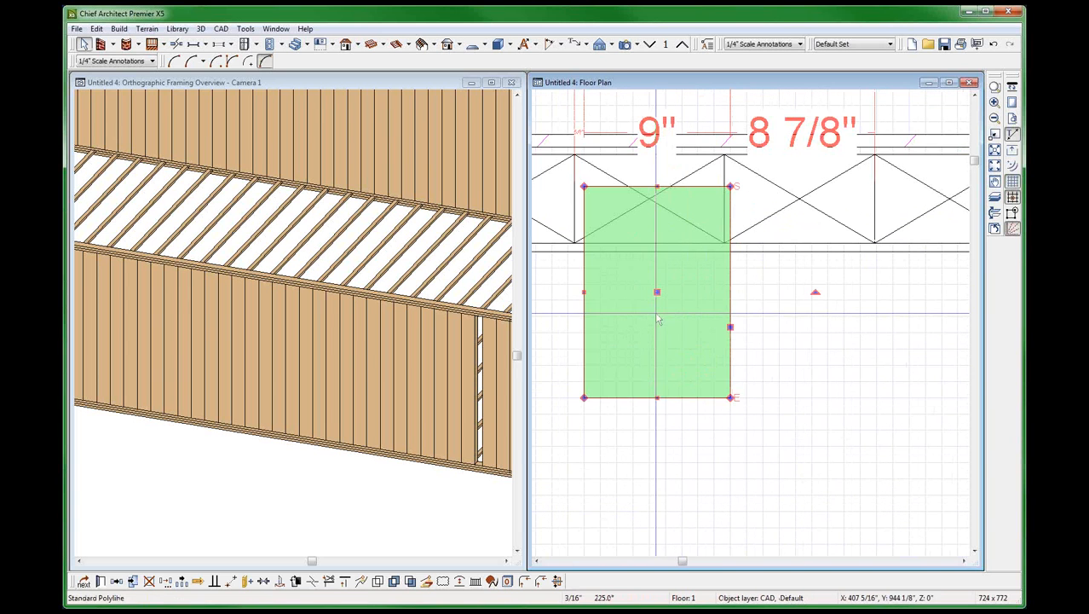
pyautogui.moveTo(584, 292); pyautogui.dragTo(572, 296)
pyautogui.scroll(-1, 712, 439)
pyautogui.scroll(-3, 716, 435)
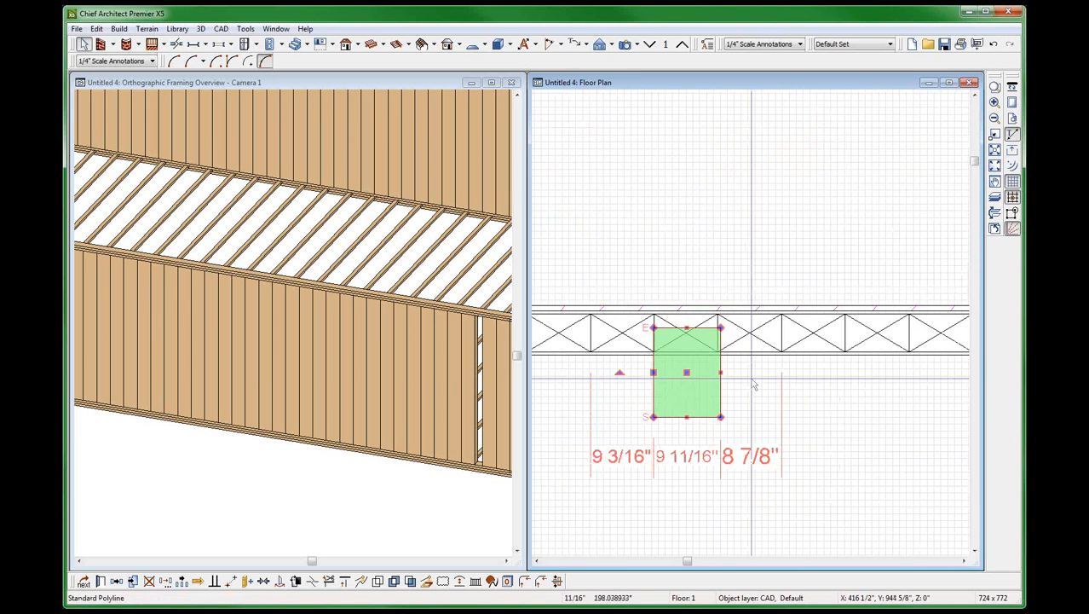
pyautogui.press('Delete')
# - Set the on-center spacing of the Fir Framing 10X2 plan material to 18" and update the wall framing
pyautogui.click(727, 365)
pyautogui.scroll(-1, 728, 363)
pyautogui.scroll(-1, 731, 368)
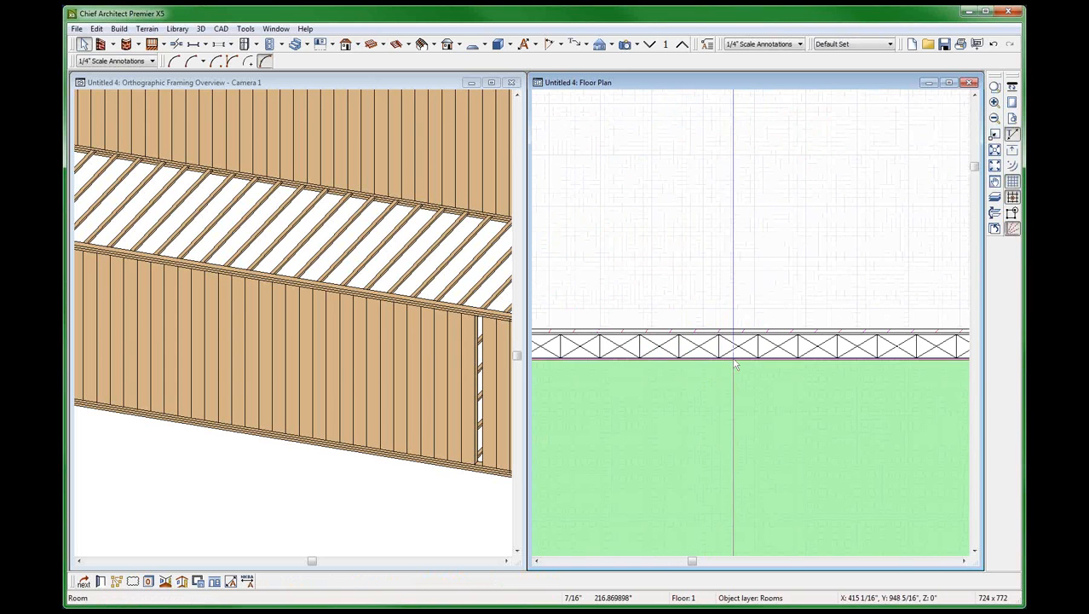
pyautogui.click(726, 197)
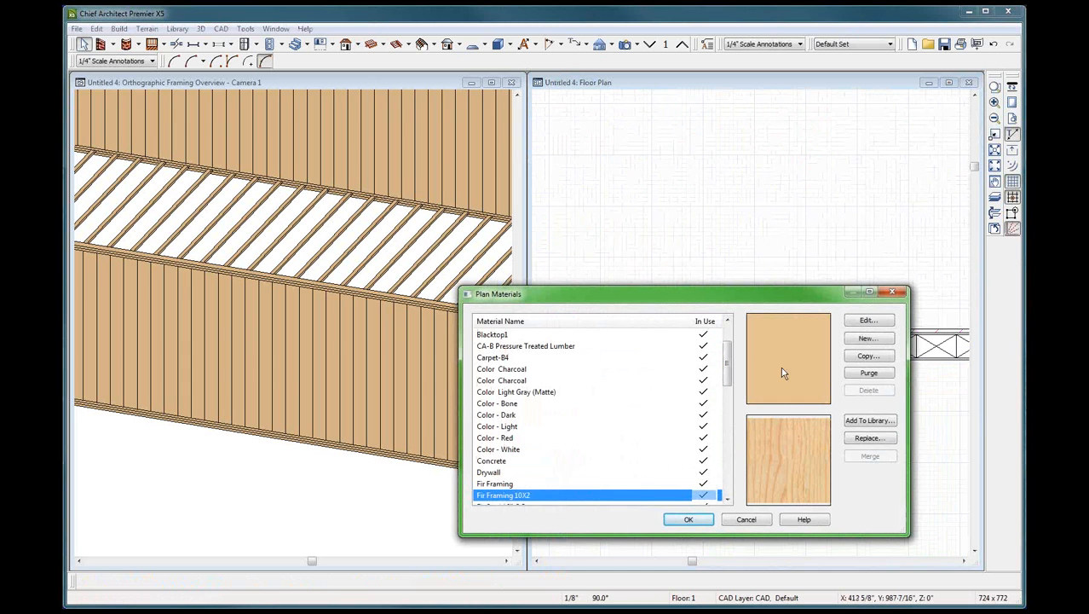
pyautogui.click(879, 325)
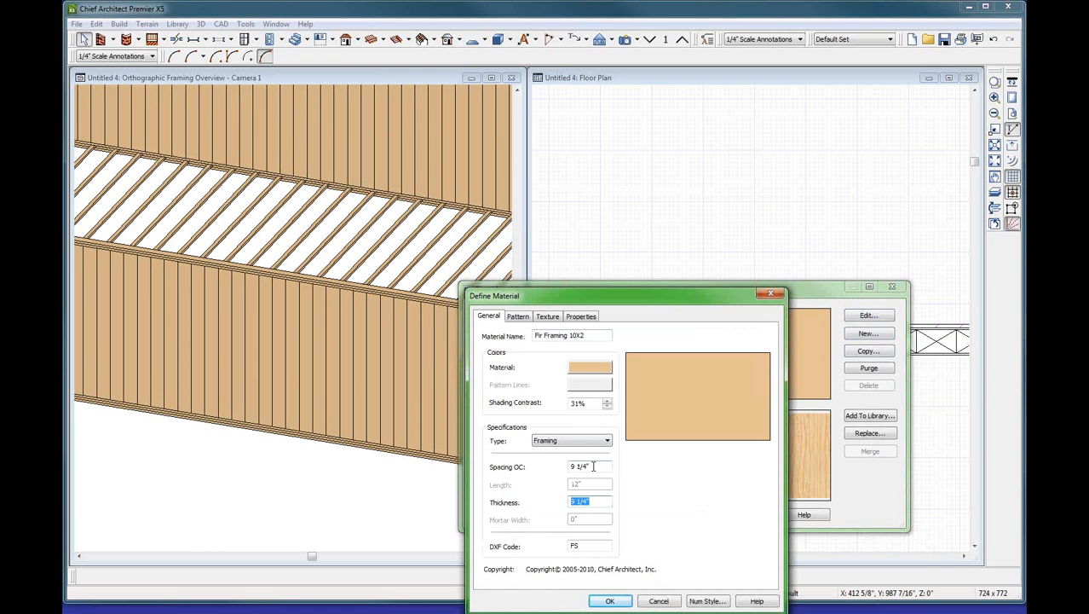
pyautogui.hotkey('shift', 'Tab')
pyautogui.write('18')
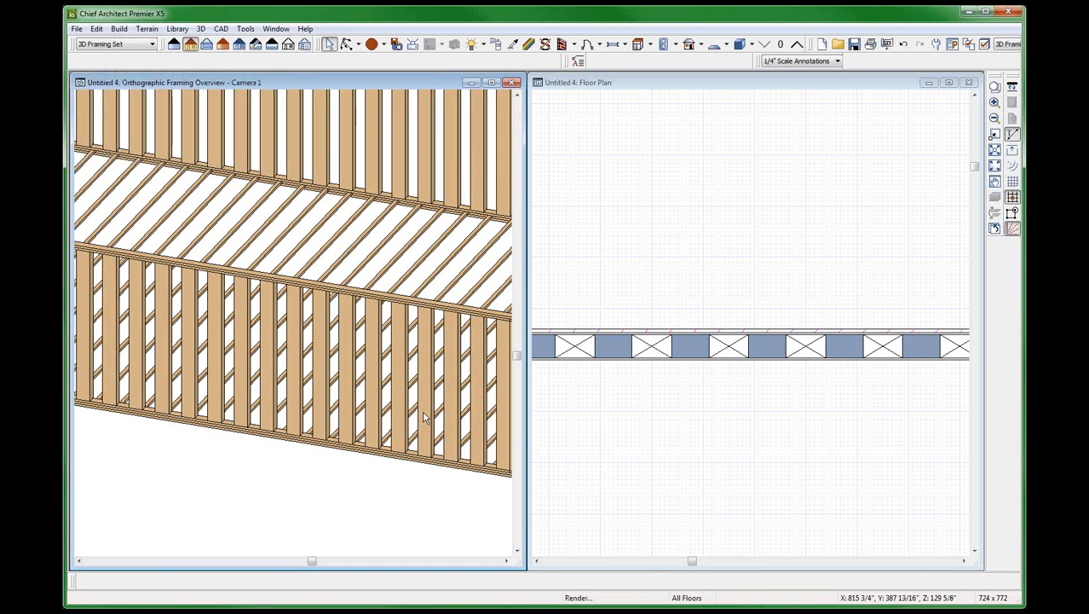
# - Examine the wall studs of the whole building in the framing overview
pyautogui.scroll(-5, 424, 417)
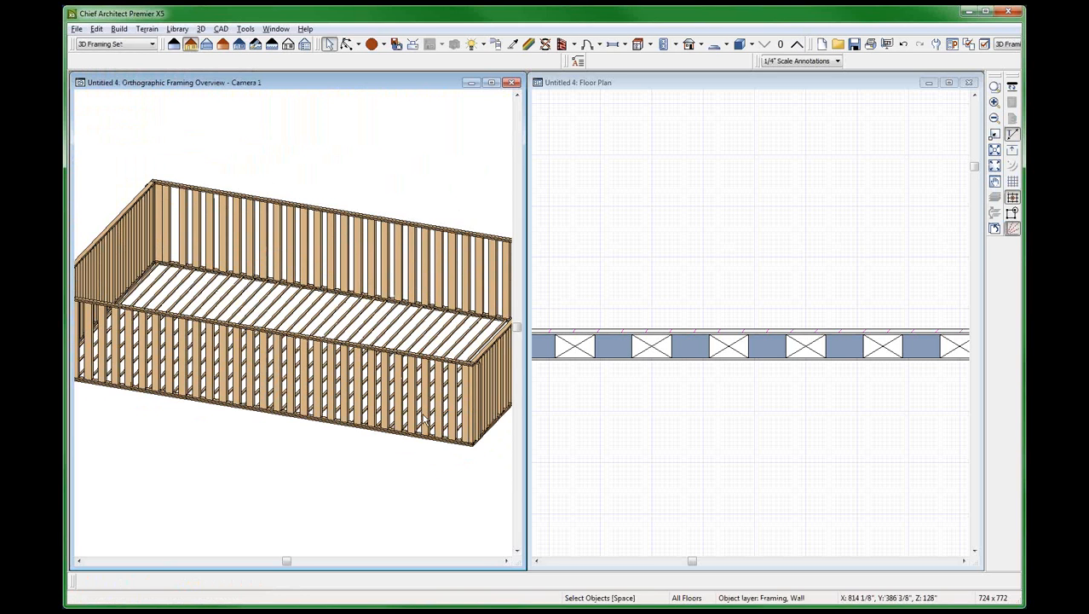
pyautogui.hotkey('alt', 'o')
pyautogui.moveTo(432, 397); pyautogui.dragTo(425, 419)
# - Review the spacing and thickness of the Fir Framing 10X2 plan material, keeping its values
pyautogui.click(706, 436)
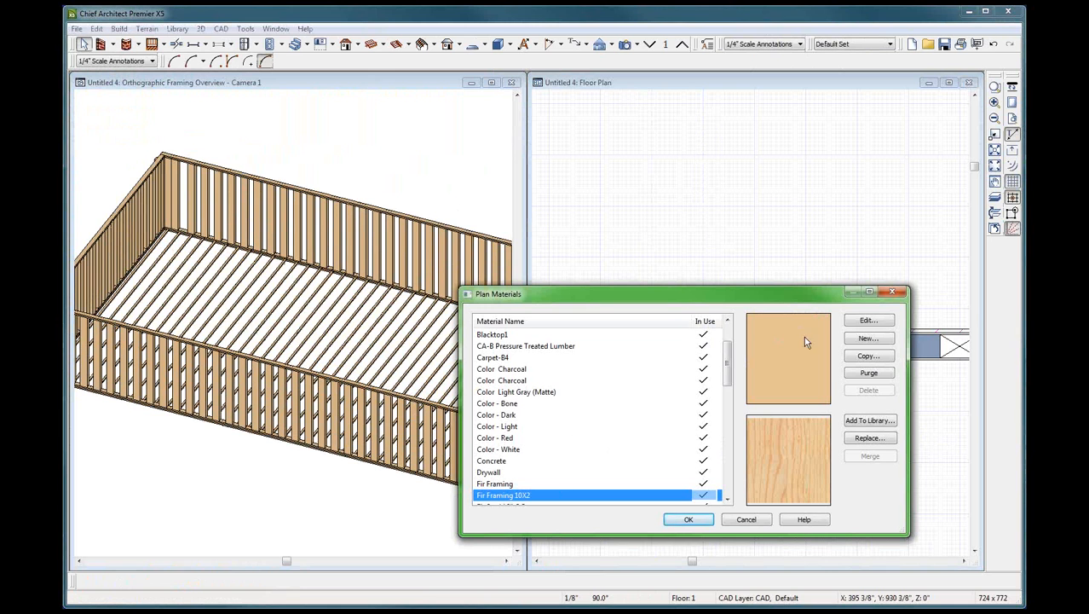
pyautogui.click(866, 320)
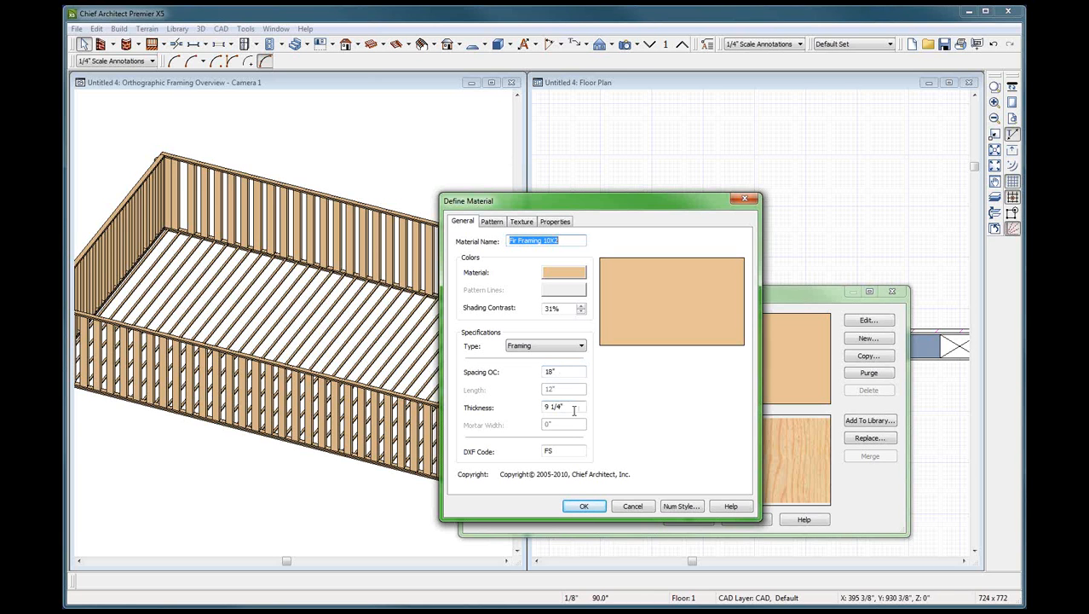
pyautogui.moveTo(574, 410); pyautogui.dragTo(506, 396)
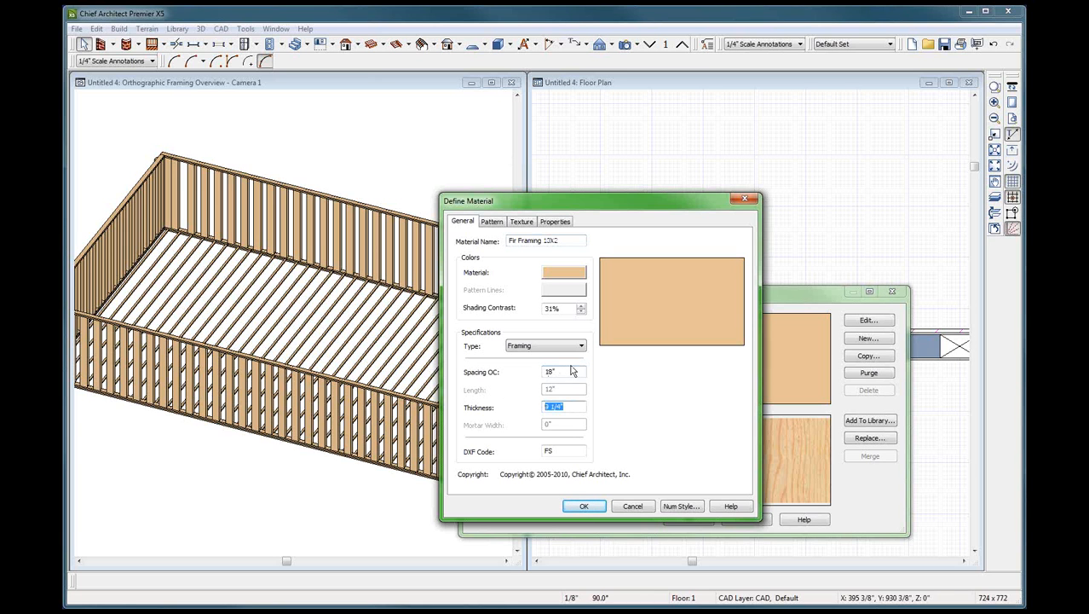
pyautogui.click(586, 507)
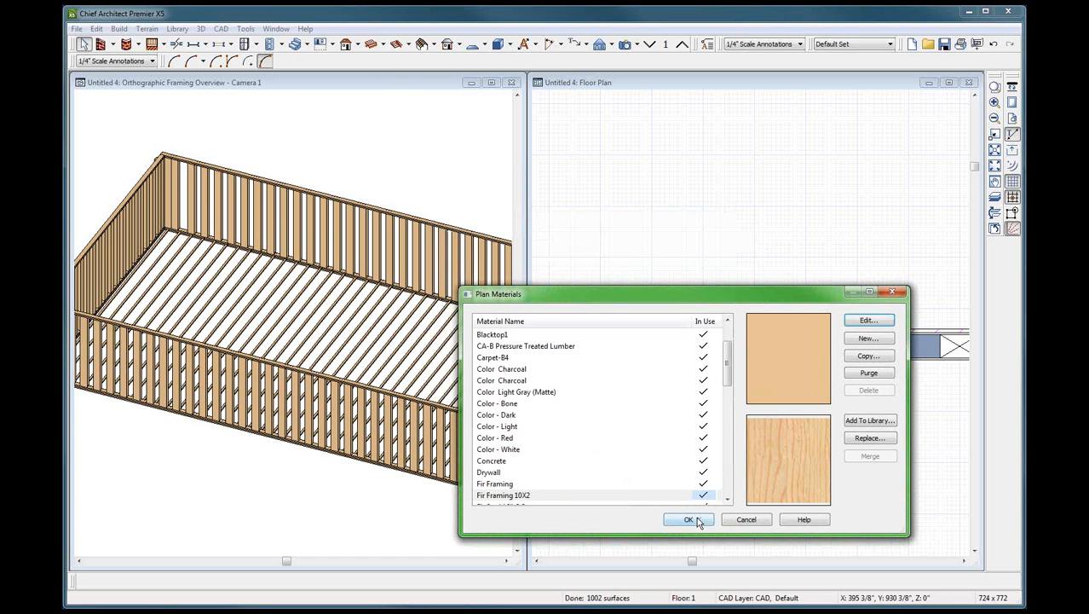
pyautogui.click(750, 519)
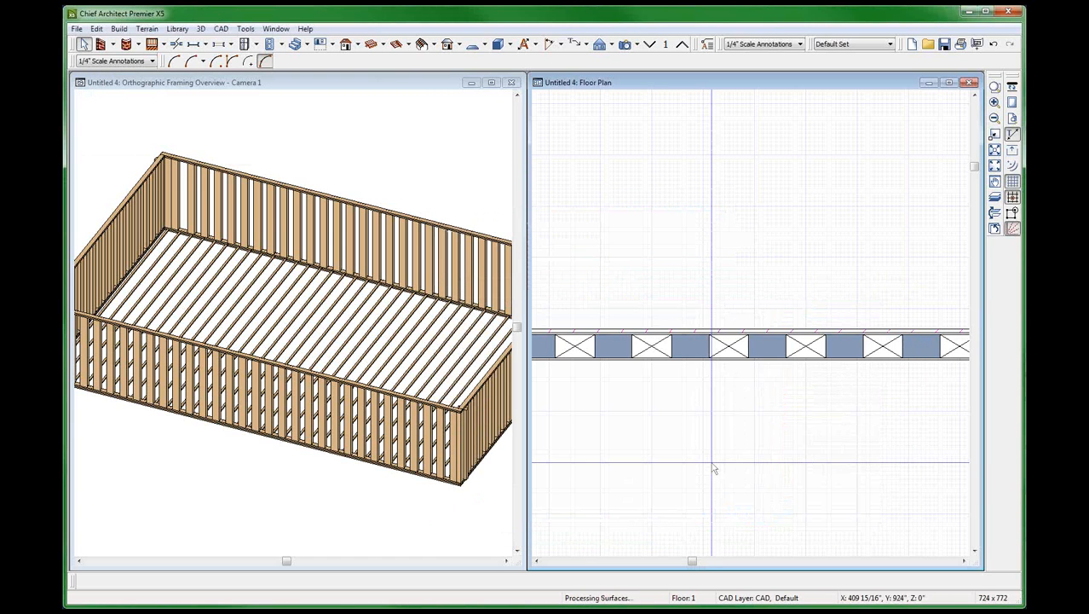
# - Switch the floor plan to floor 0 and examine the floor joists and the joist direction line's label
pyautogui.scroll(-2, 694, 474)
pyautogui.scroll(-5, 805, 271)
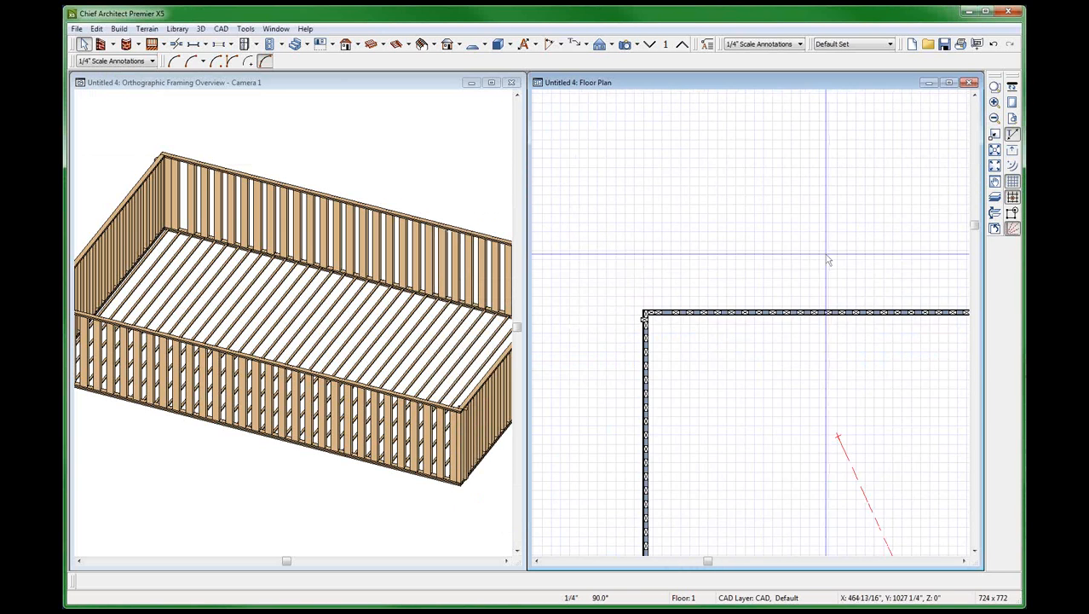
pyautogui.scroll(-2, 558, 217)
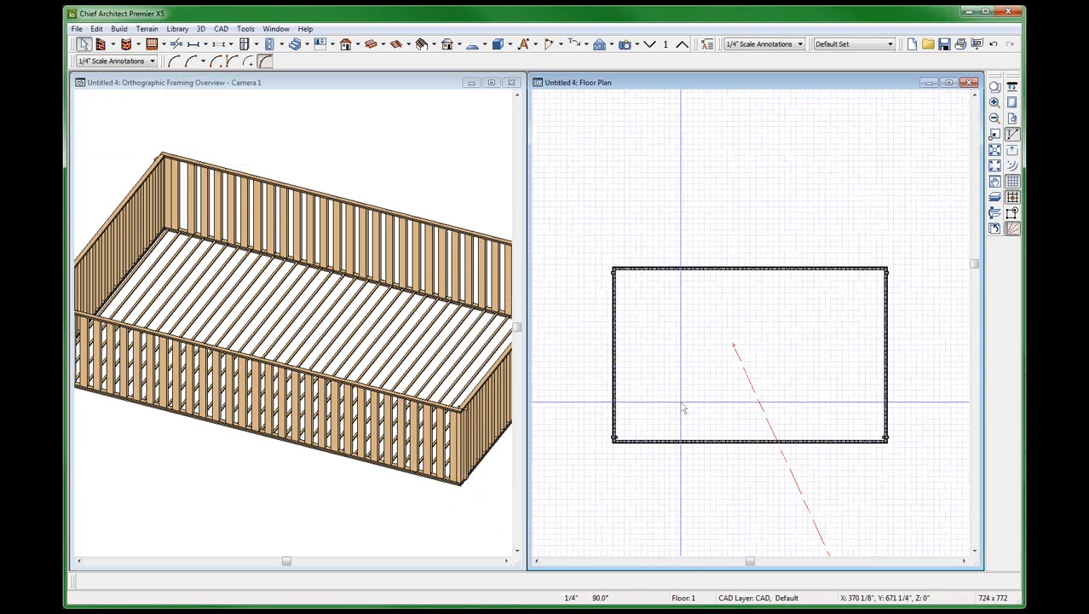
pyautogui.click(651, 44)
pyautogui.scroll(5, 635, 400)
pyautogui.scroll(-3, 648, 360)
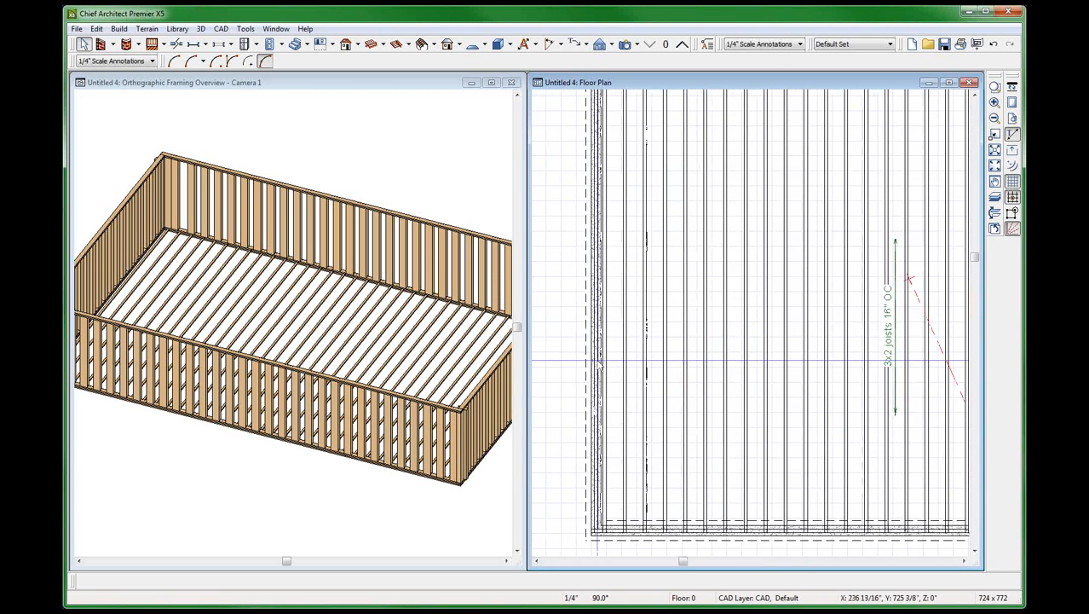
pyautogui.scroll(3, 905, 365)
pyautogui.scroll(-1, 825, 453)
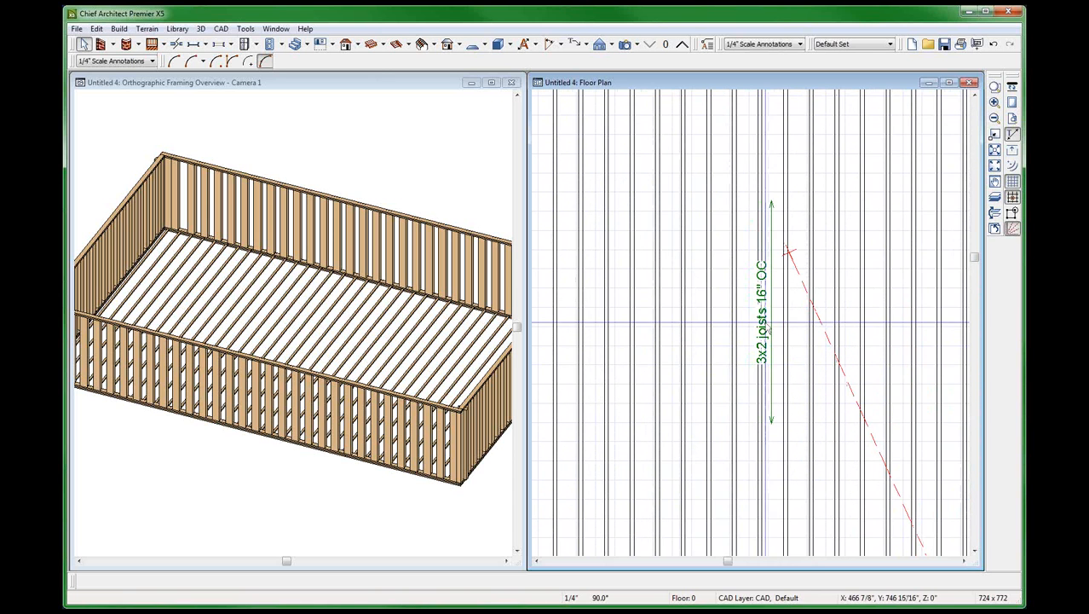
pyautogui.scroll(-3, 776, 326)
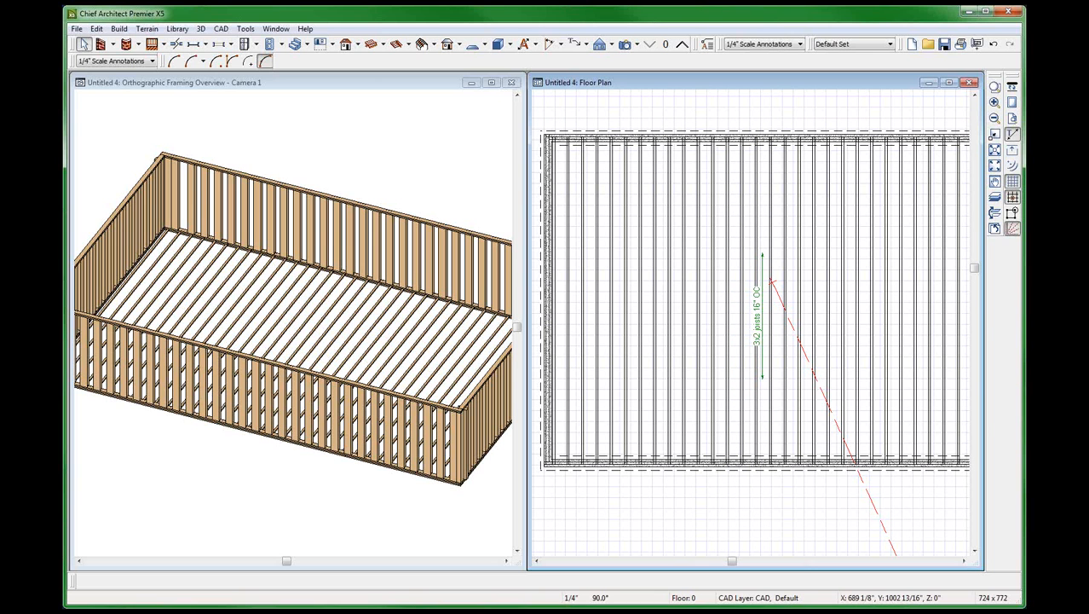
# - Review the spacing and depth of the joist direction line on floor 0, keeping its defaults
pyautogui.click(761, 324)
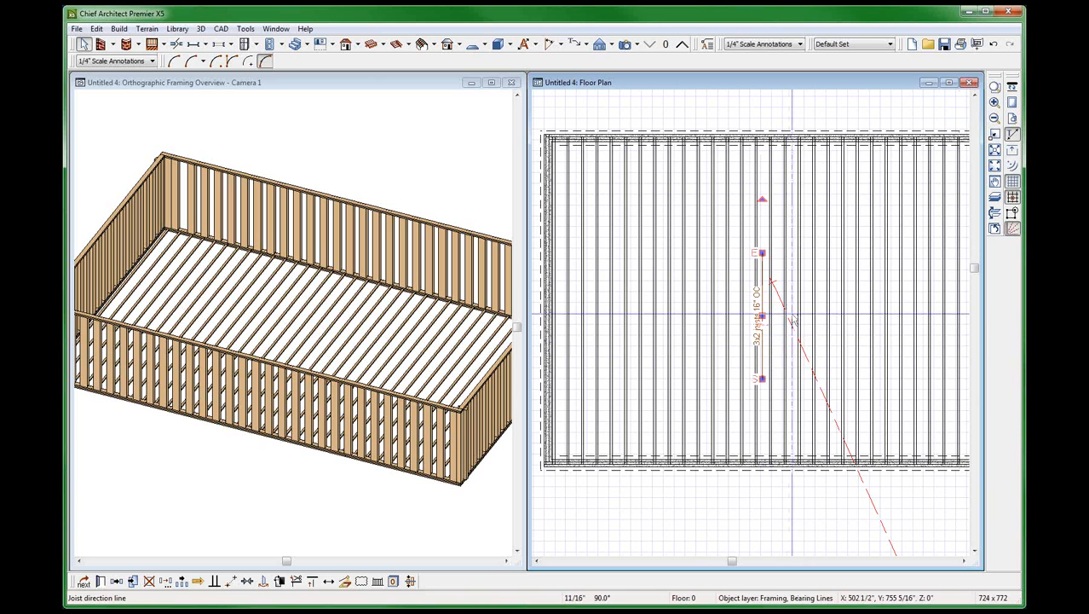
pyautogui.scroll(2, 757, 313)
pyautogui.click(737, 364)
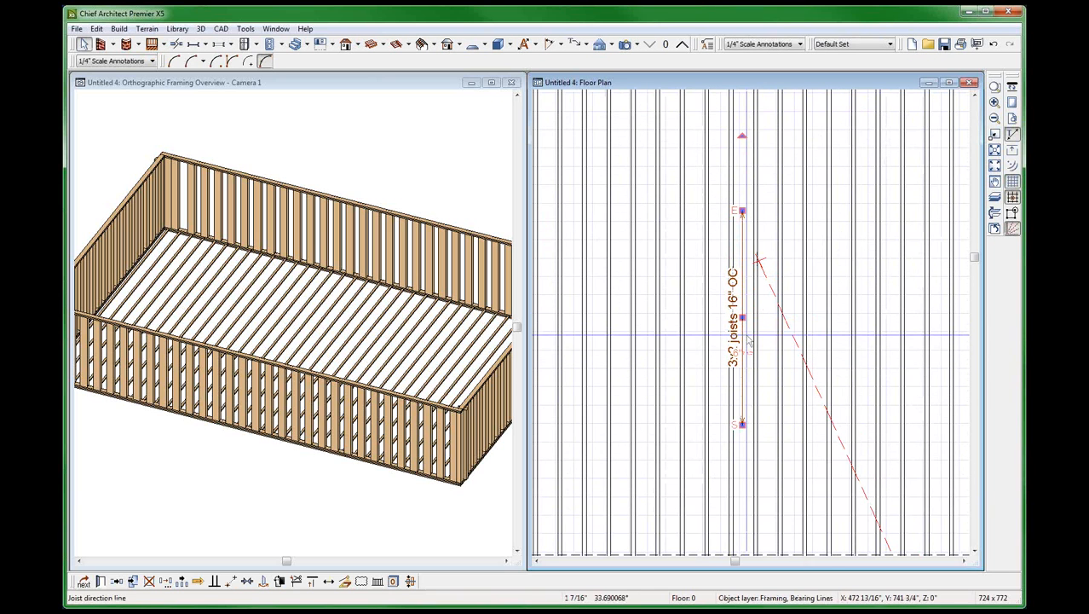
pyautogui.doubleClick(749, 341)
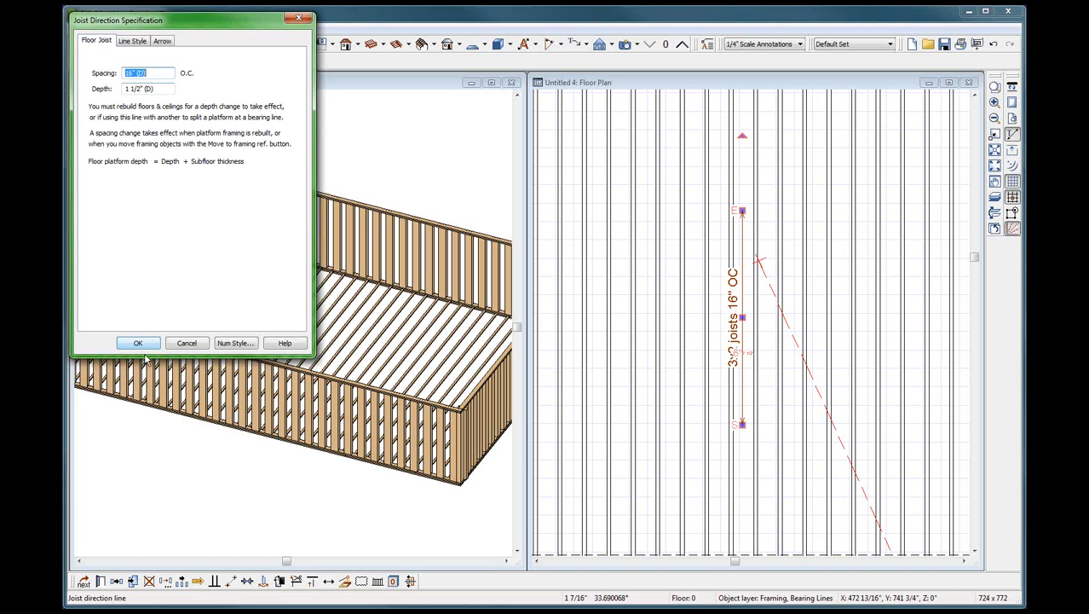
pyautogui.click(193, 341)
pyautogui.click(726, 274)
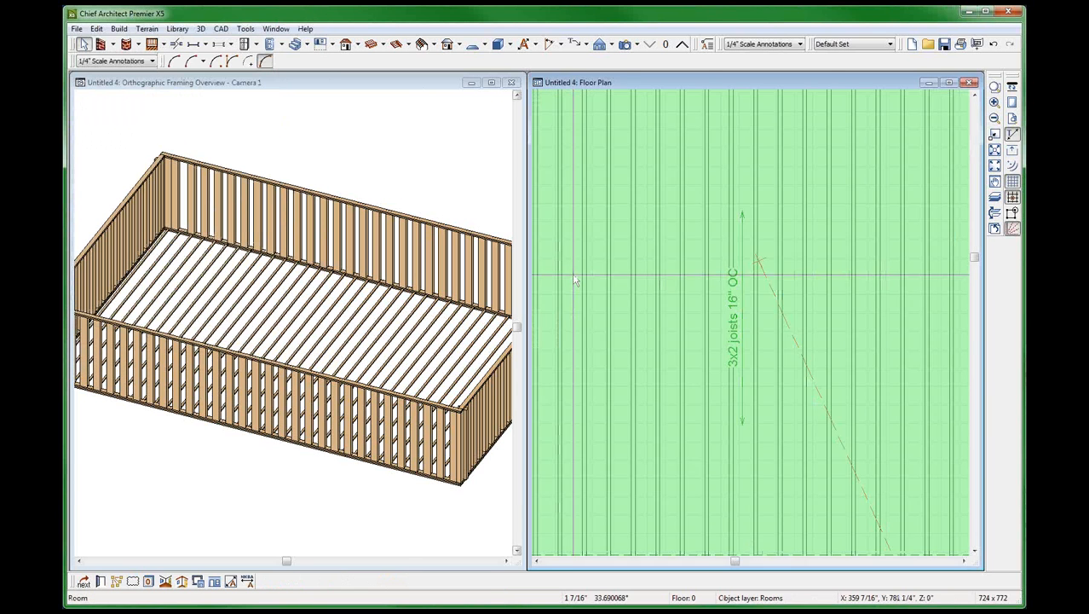
# - Return to floor 1 and check the room's floor structure layer thickness and material, leaving the settings unchanged
pyautogui.scroll(-3, 721, 271)
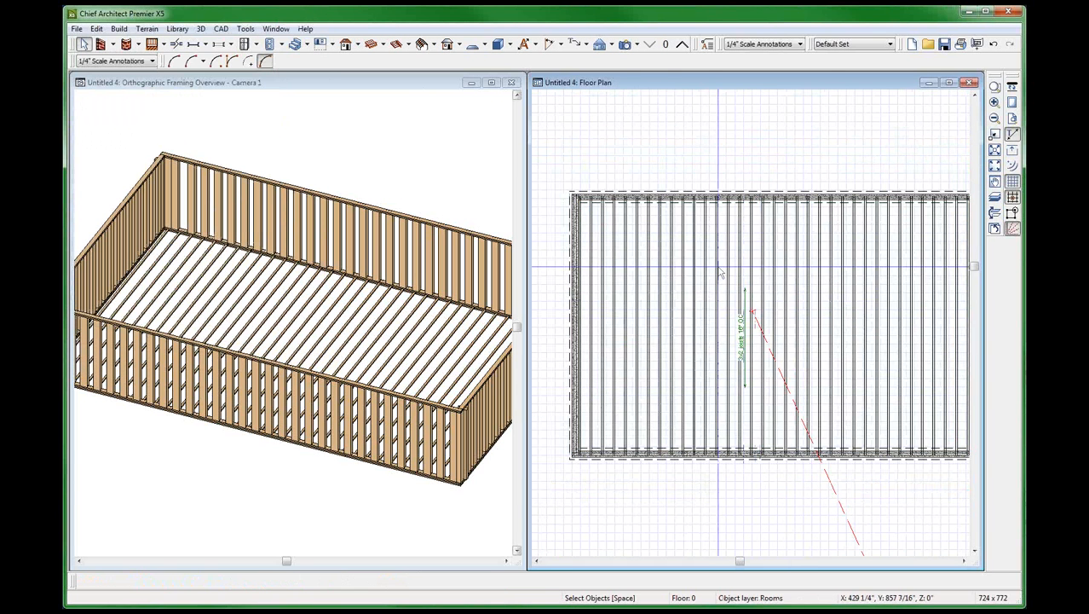
pyautogui.click(682, 44)
pyautogui.click(656, 332)
pyautogui.doubleClick(656, 327)
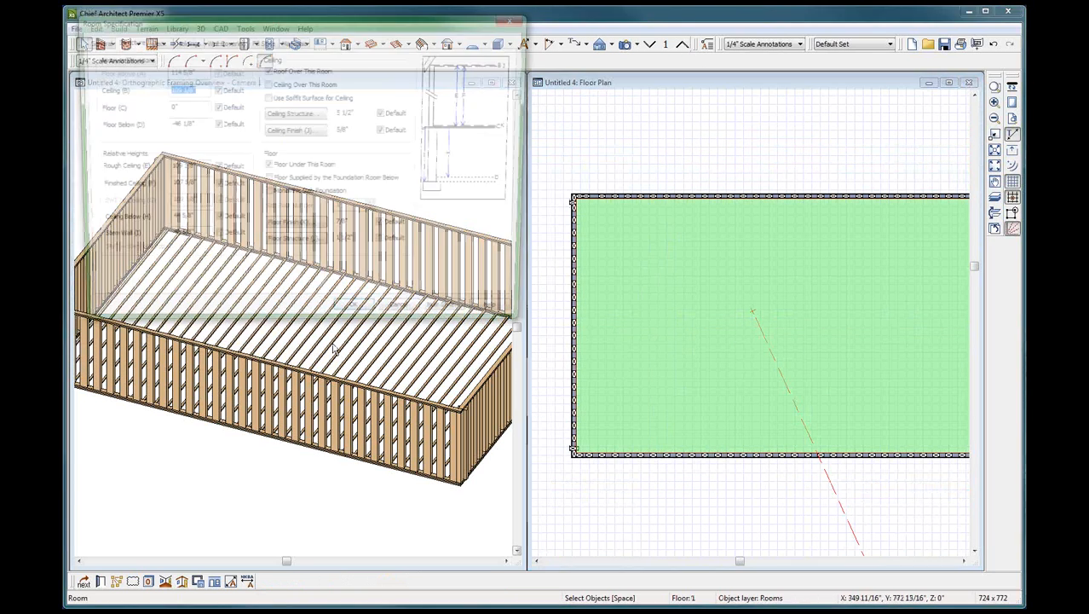
pyautogui.click(312, 246)
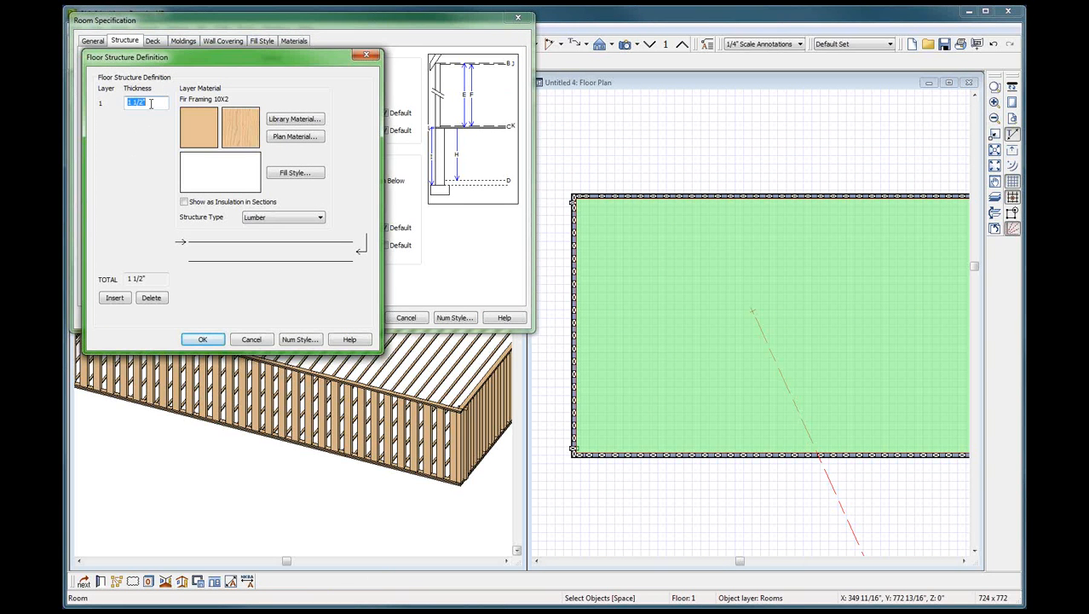
pyautogui.click(249, 342)
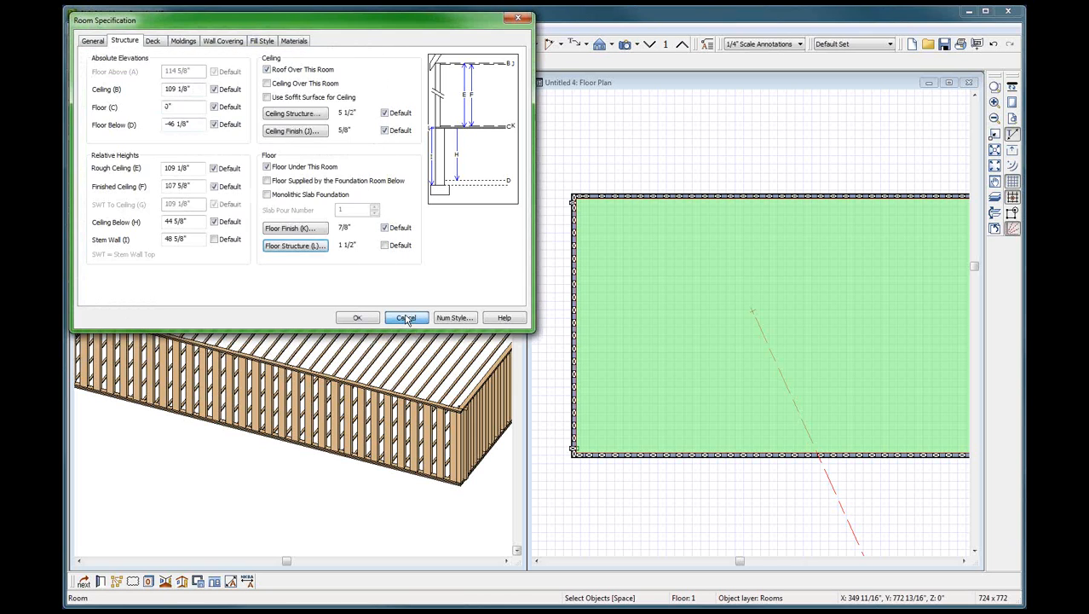
pyautogui.click(406, 317)
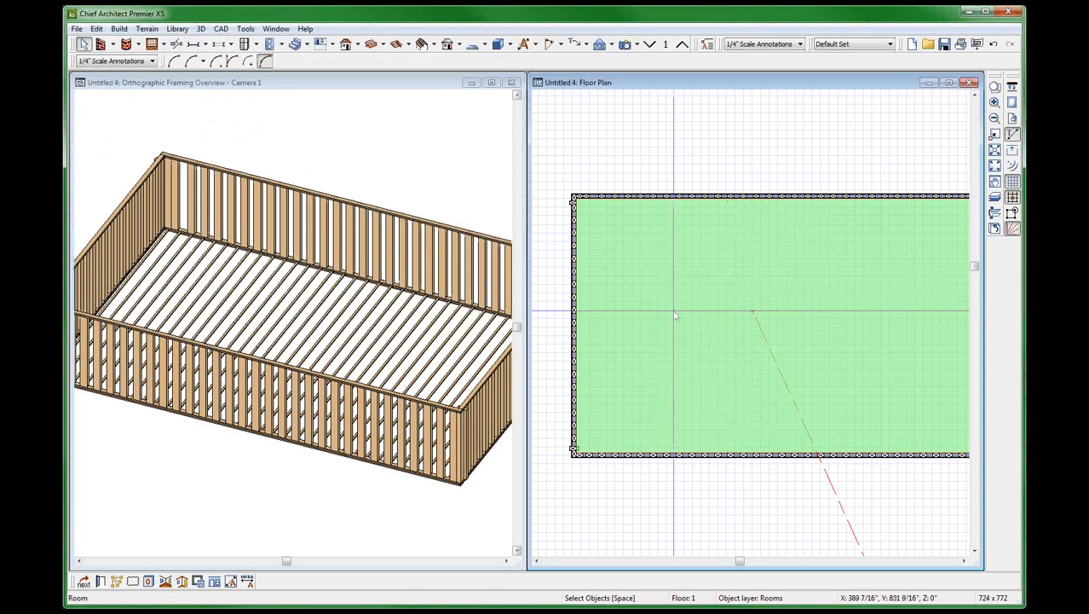
# - Switch the floor plan to floor 0 and inspect a floor joist and the joist direction line's size label
pyautogui.click(649, 44)
pyautogui.click(704, 367)
pyautogui.scroll(2, 831, 400)
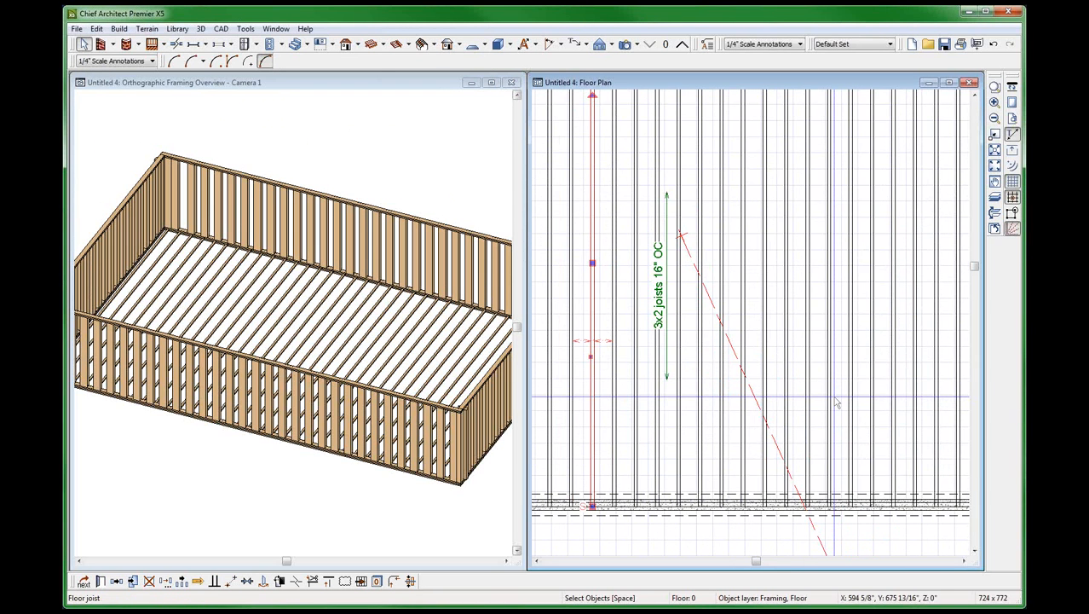
pyautogui.scroll(-2, 814, 349)
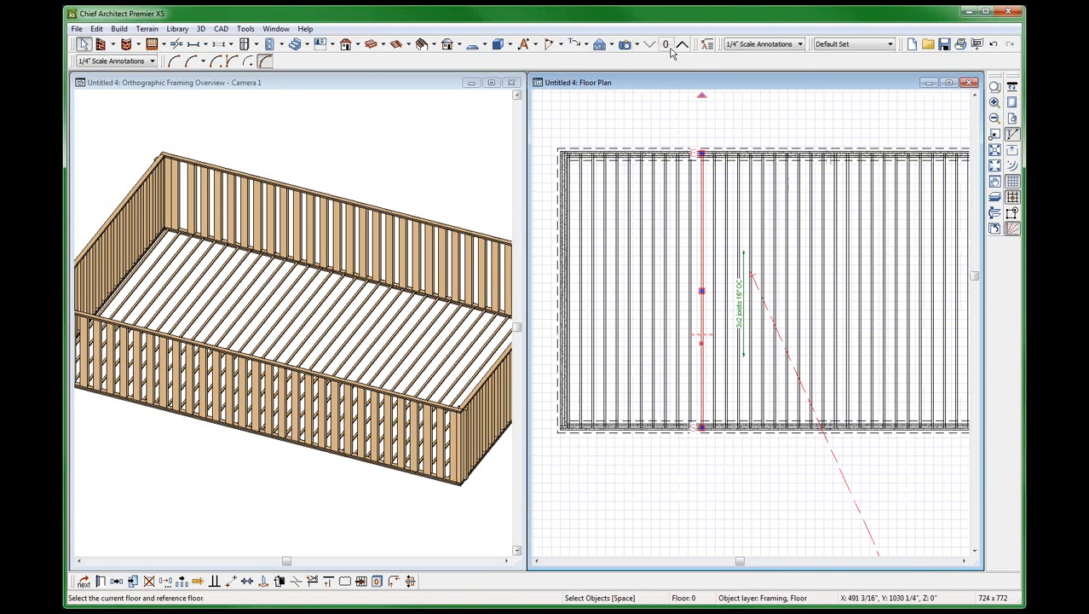
# - Return to floor 1 and set the room's floor structure layer thickness to 7 1/2"
pyautogui.click(681, 44)
pyautogui.click(842, 237)
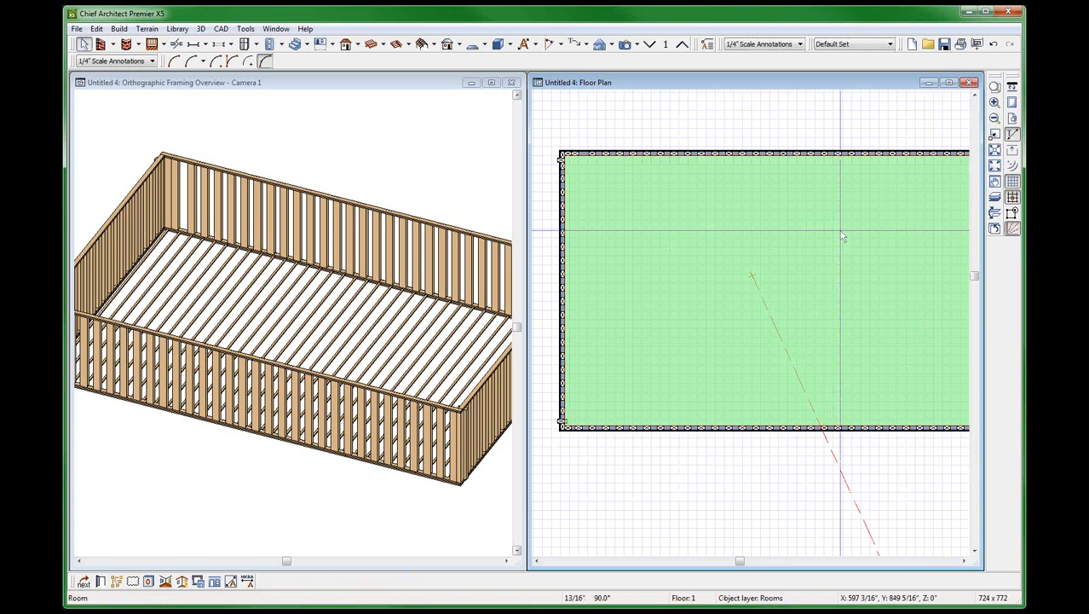
pyautogui.doubleClick(842, 237)
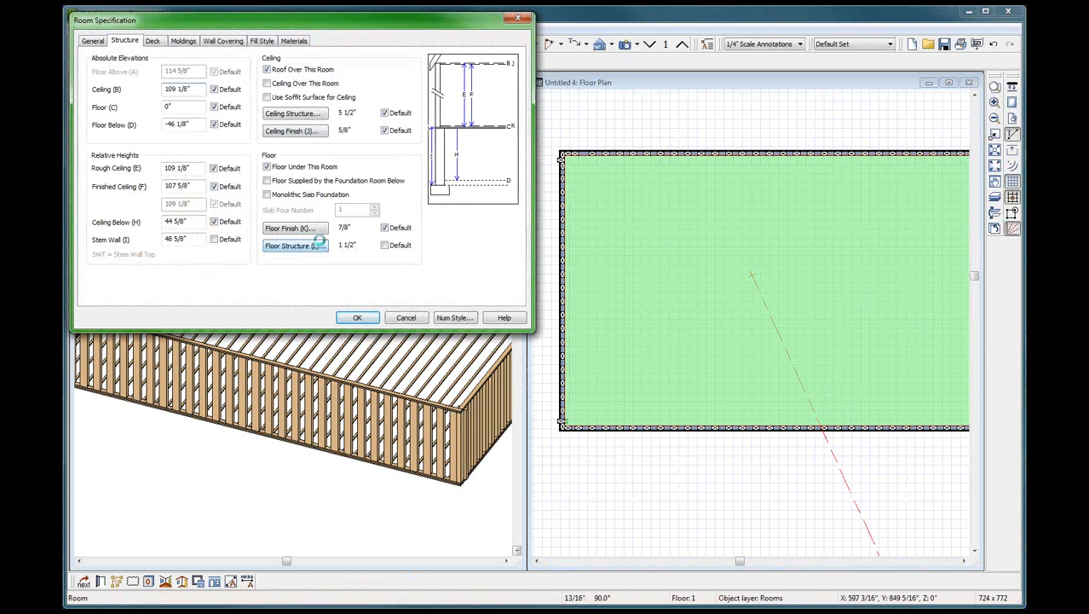
pyautogui.click(318, 242)
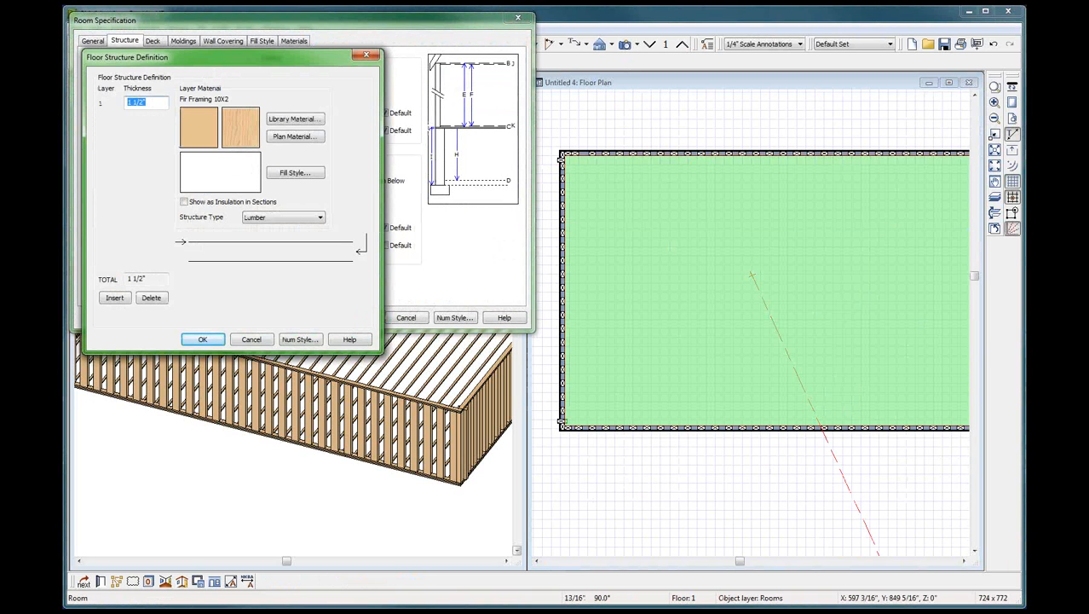
pyautogui.write('7.5')
pyautogui.press('Return')
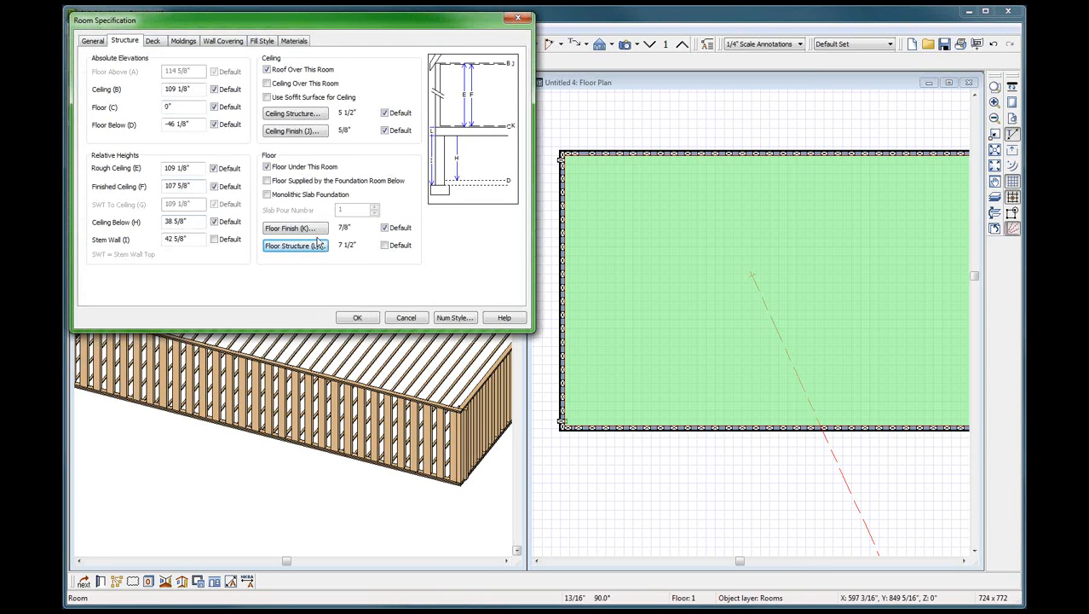
pyautogui.click(357, 319)
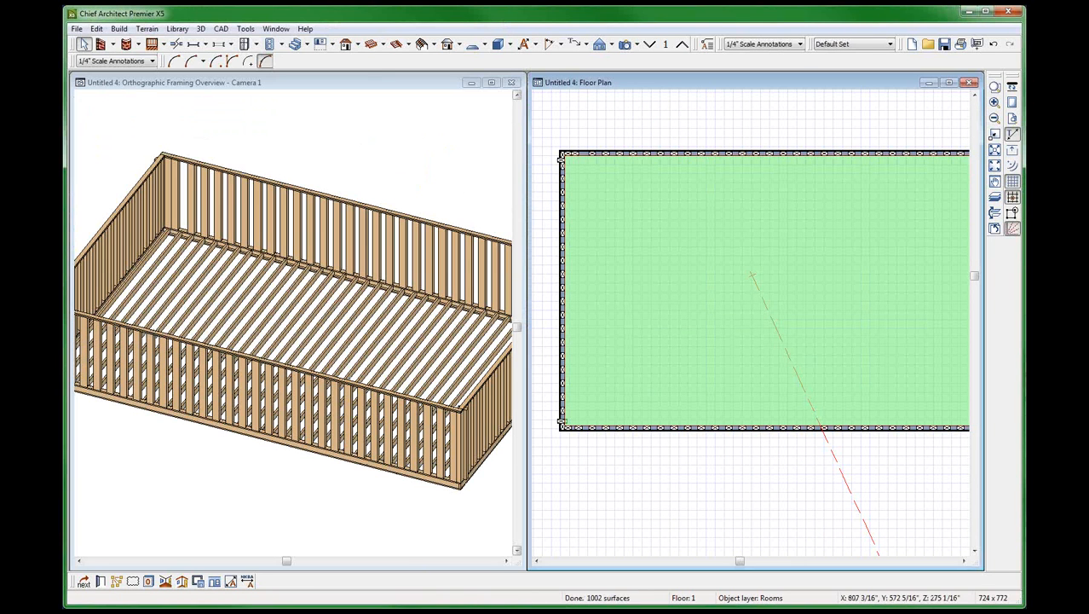
# - Inspect the floor joists in the framing overview and recheck the room's floor structure layer thickness and material
pyautogui.scroll(4, 630, 359)
pyautogui.click(397, 362)
pyautogui.scroll(1, 416, 351)
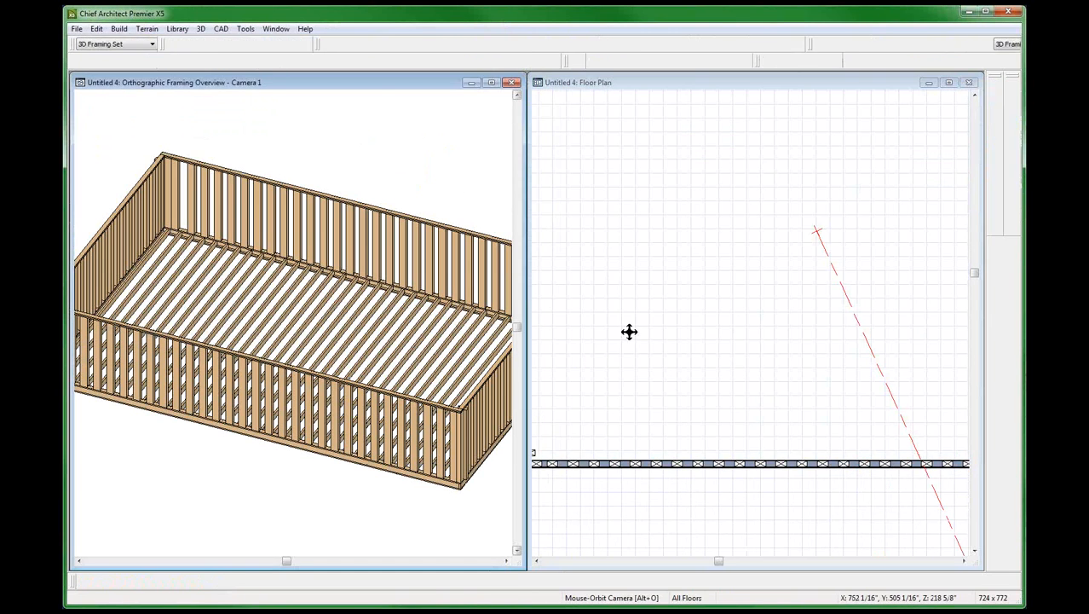
pyautogui.click(652, 324)
pyautogui.scroll(-3, 654, 323)
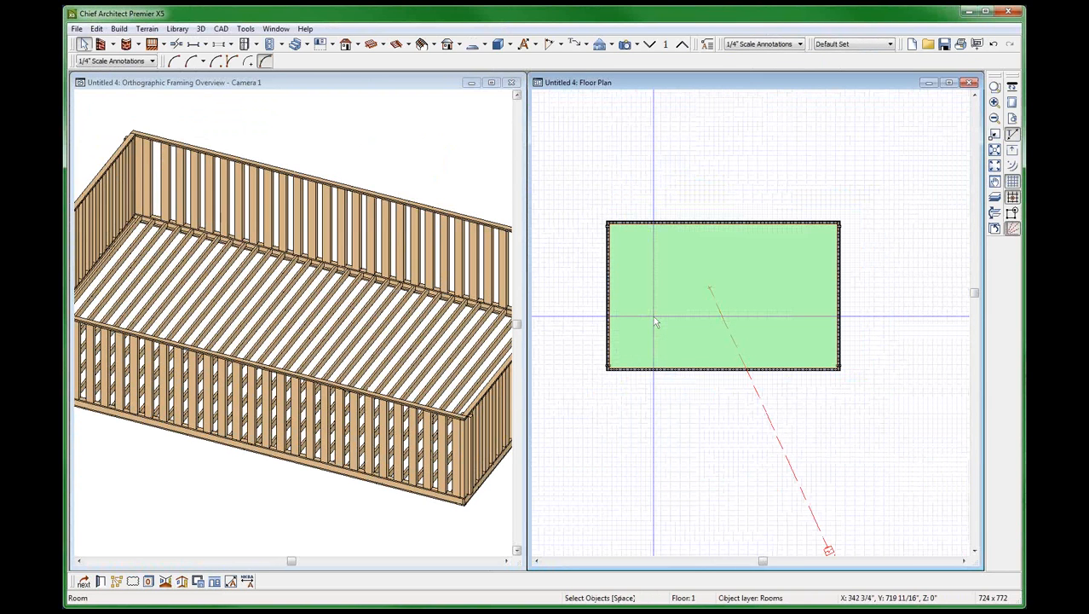
pyautogui.doubleClick(655, 323)
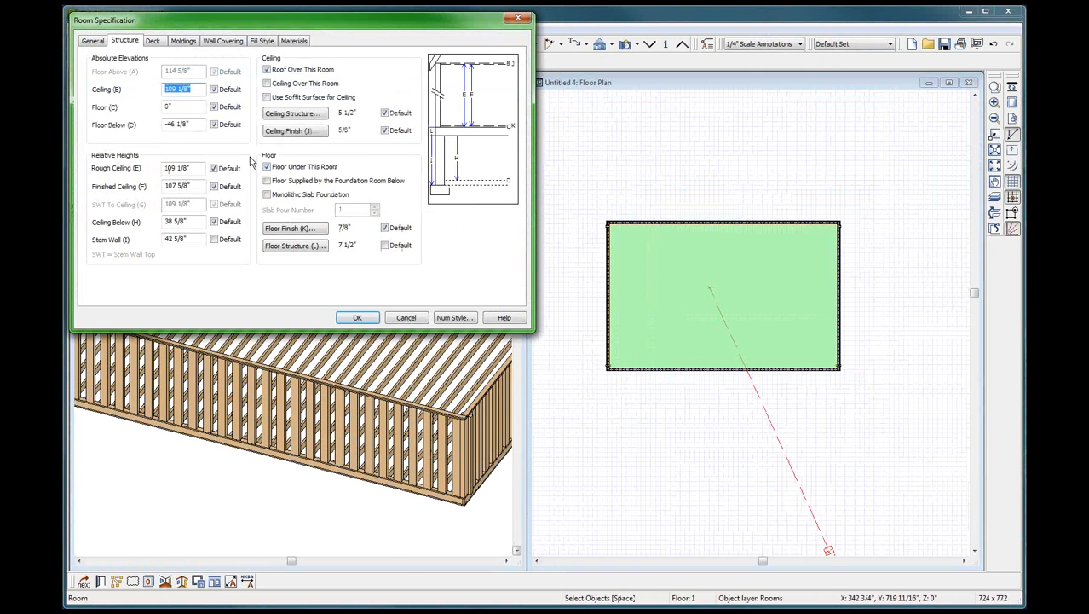
pyautogui.click(296, 246)
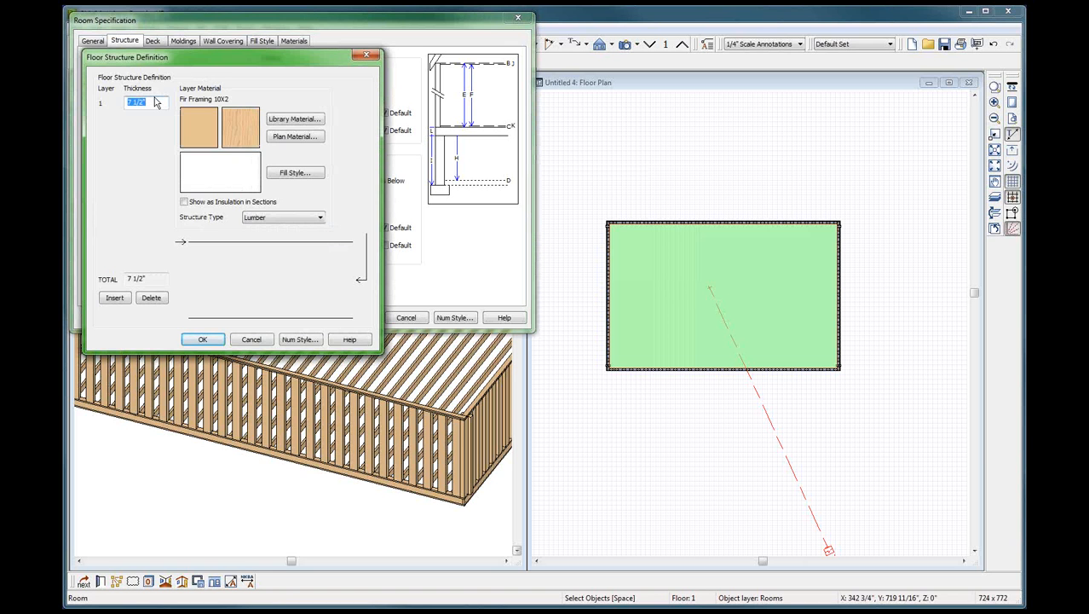
pyautogui.click(201, 340)
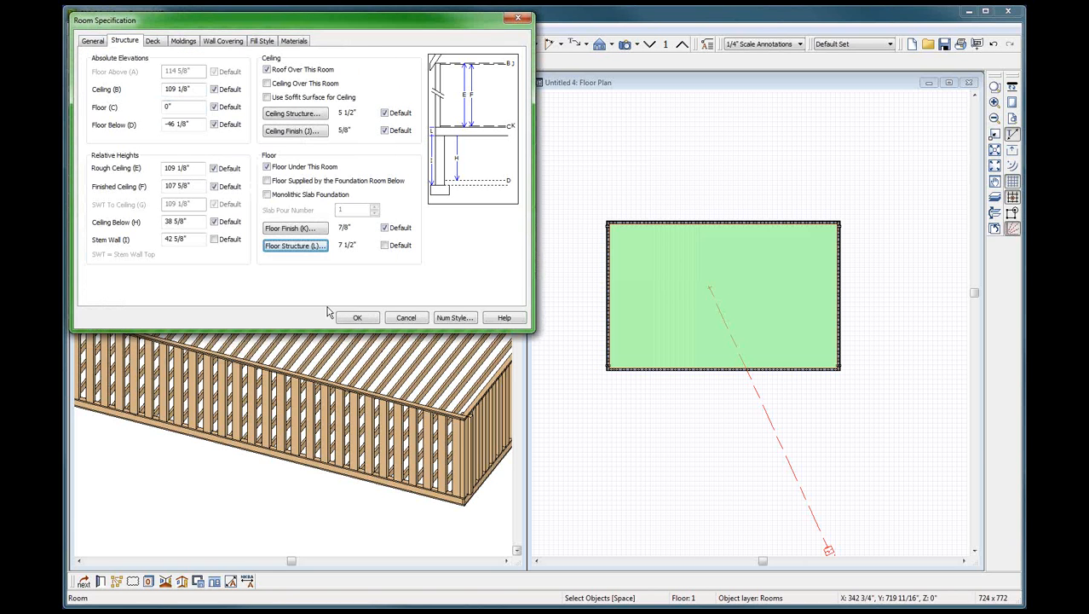
pyautogui.click(356, 318)
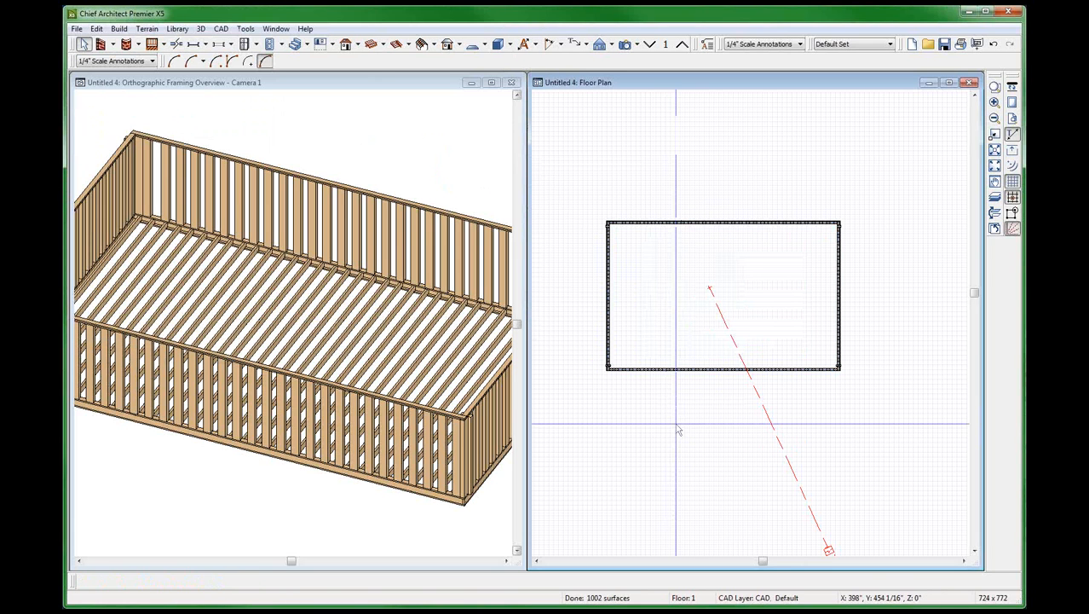
# - Set the foundation framing default's joist width for the floor 1 subfloor to 1.5" and reopen the framing defaults to review them
pyautogui.click(691, 256)
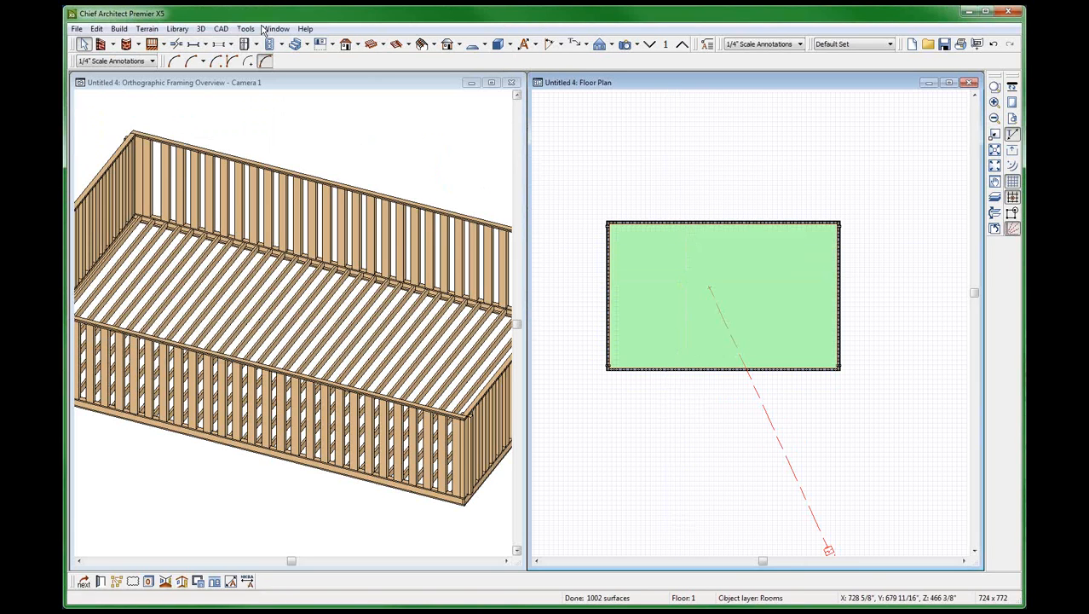
pyautogui.click(97, 29)
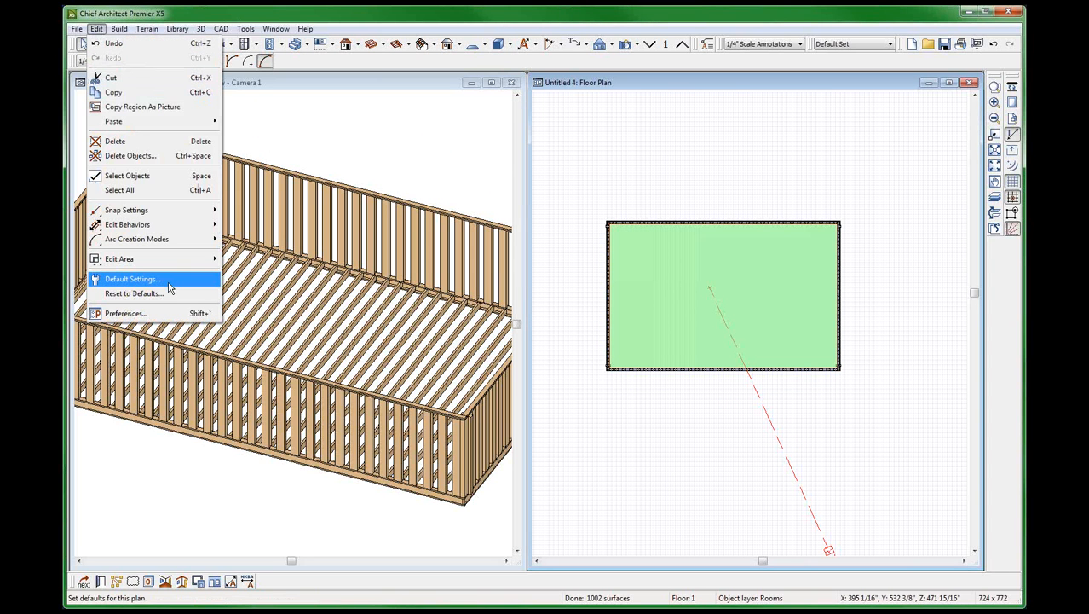
pyautogui.click(151, 284)
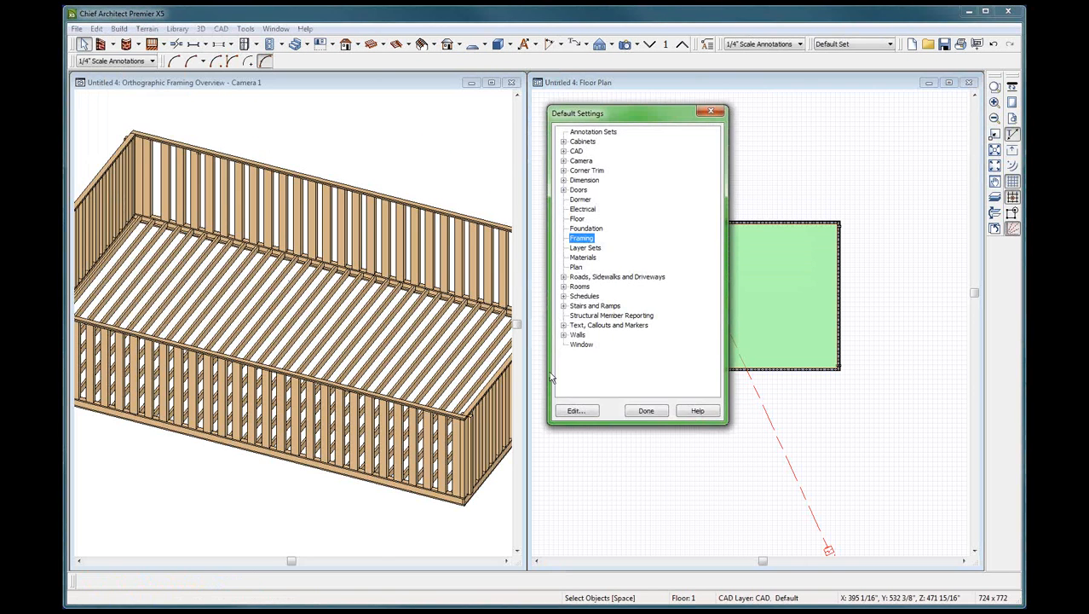
pyautogui.click(576, 411)
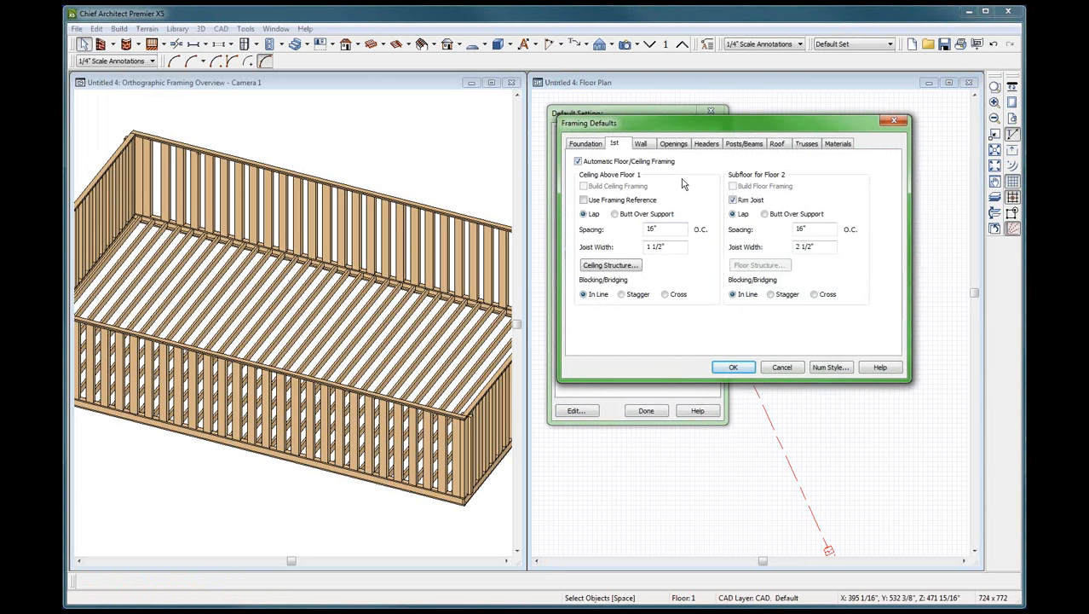
pyautogui.click(587, 145)
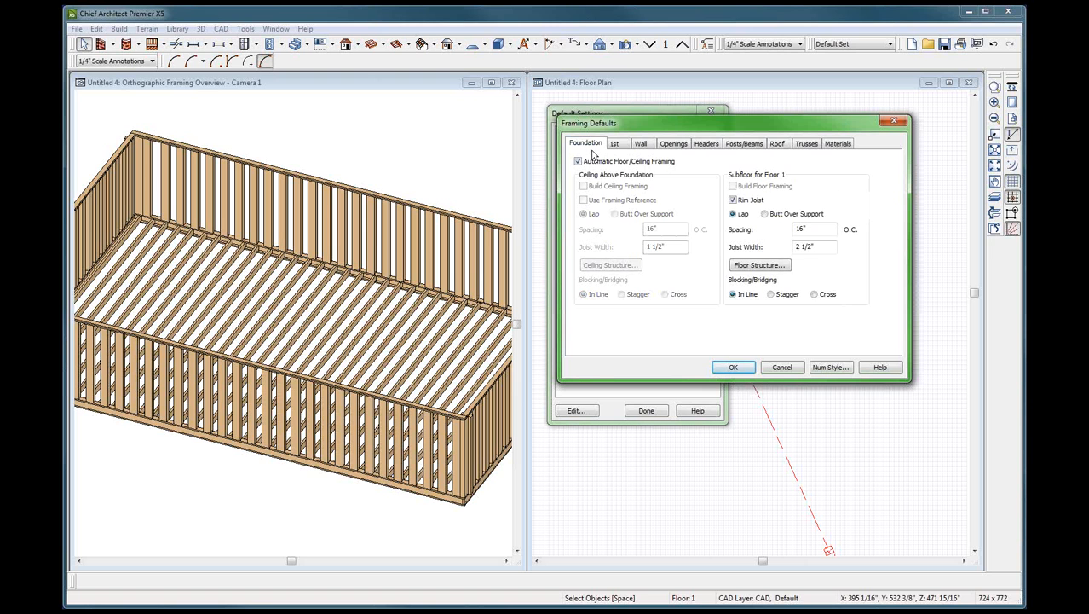
pyautogui.doubleClick(823, 249)
pyautogui.write('1.5')
pyautogui.press('Return')
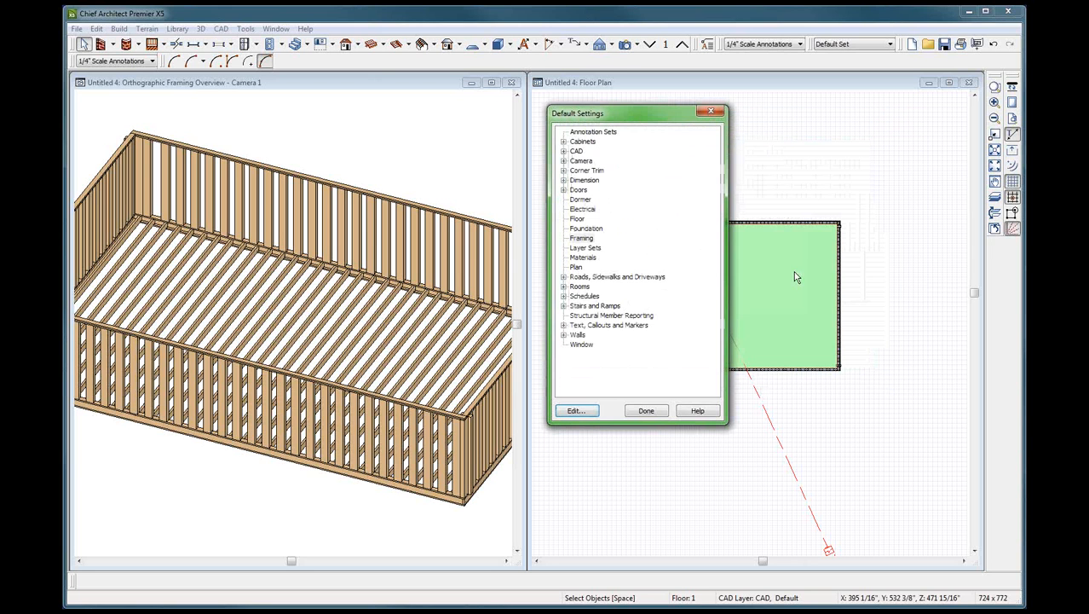
pyautogui.click(592, 413)
pyautogui.click(736, 367)
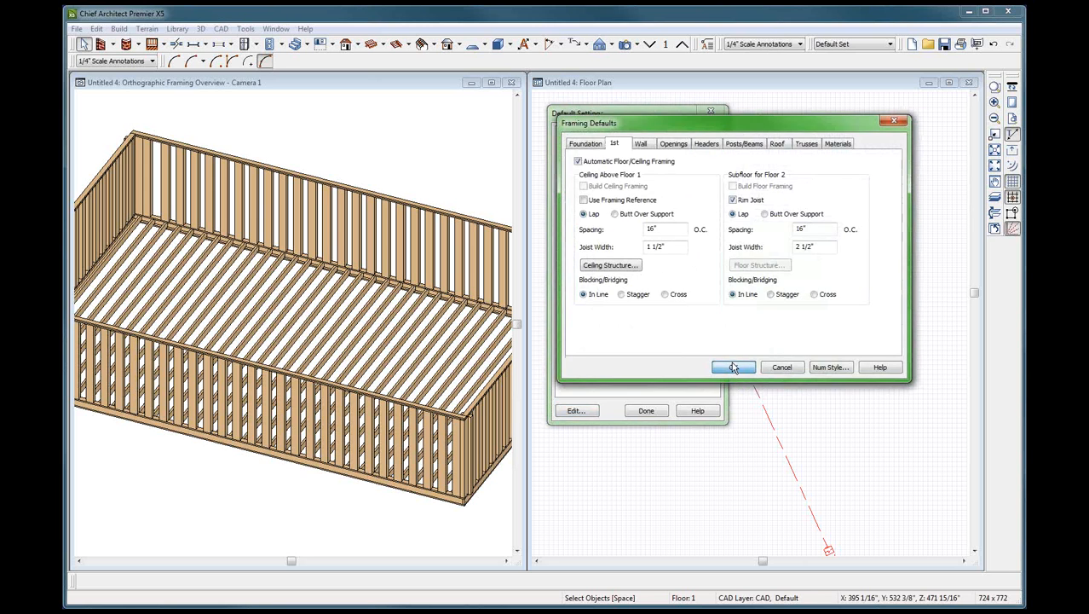
pyautogui.click(645, 411)
# - Examine the joists up close in the framing overview and check the joist direction line's label on floor 0
pyautogui.scroll(3, 629, 366)
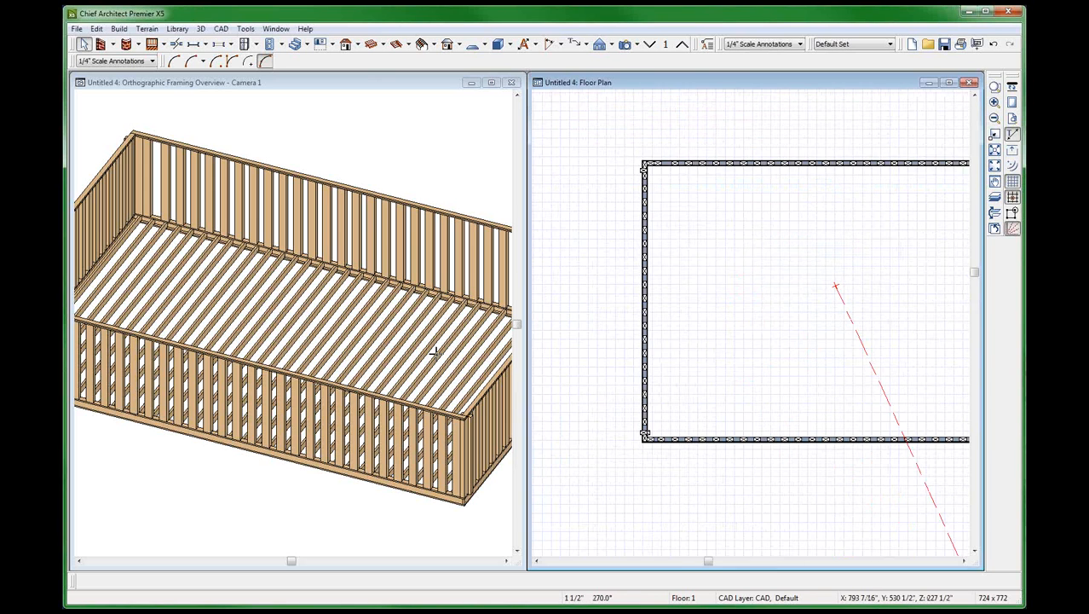
pyautogui.click(454, 372)
pyautogui.scroll(5, 454, 378)
pyautogui.click(783, 287)
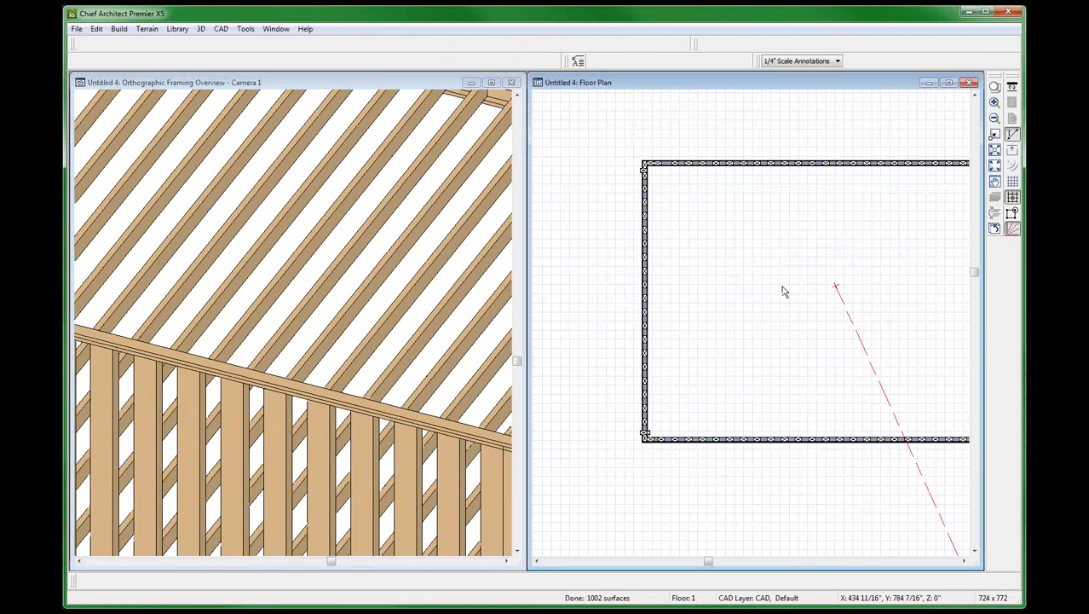
pyautogui.click(650, 44)
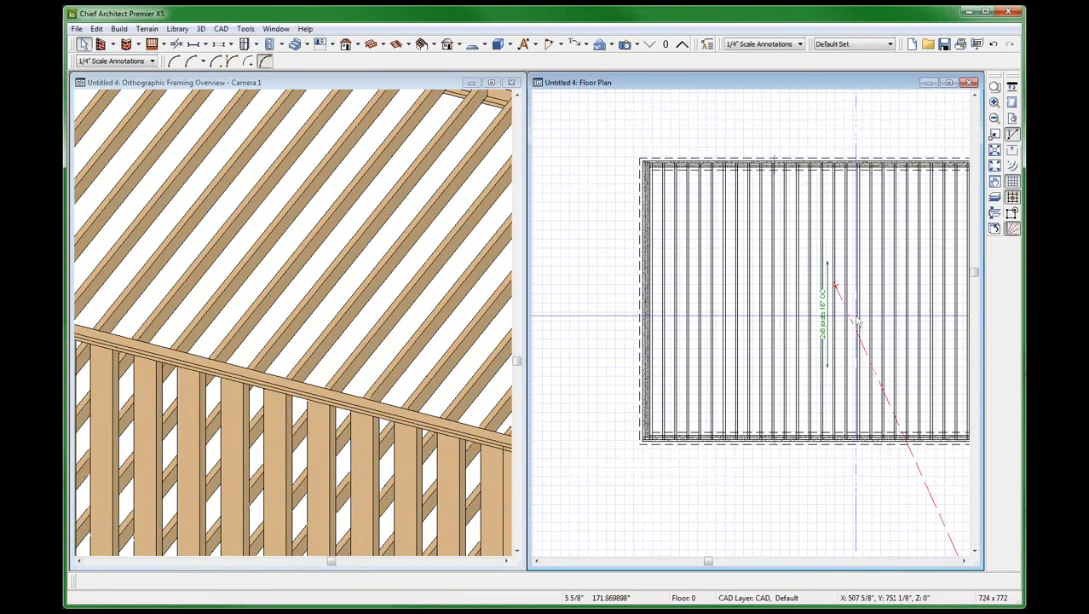
pyautogui.click(848, 312)
pyautogui.scroll(3, 821, 398)
pyautogui.scroll(-10, 806, 409)
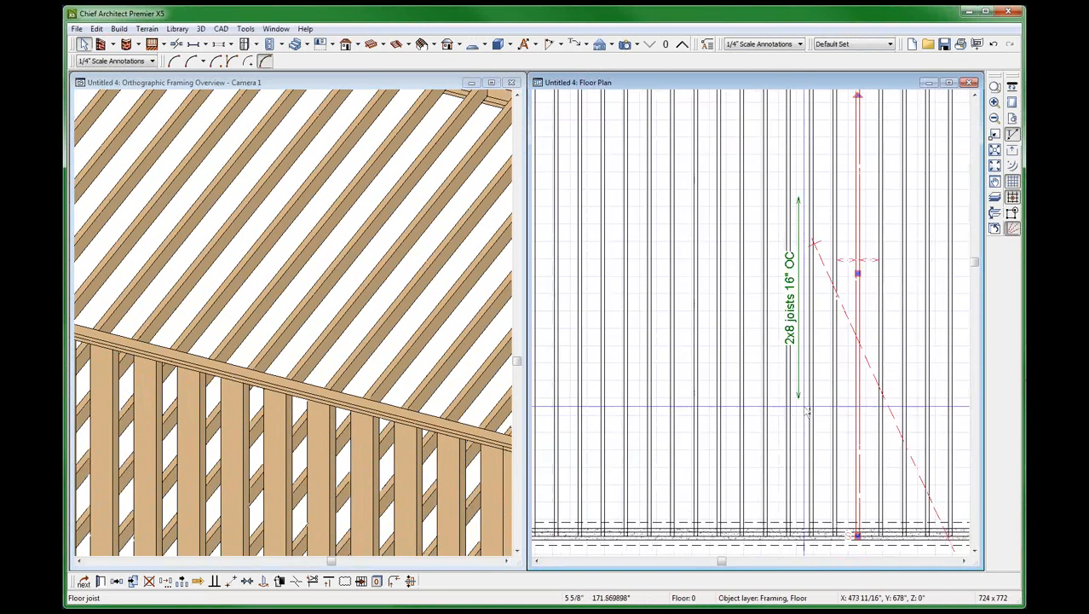
pyautogui.press('space')
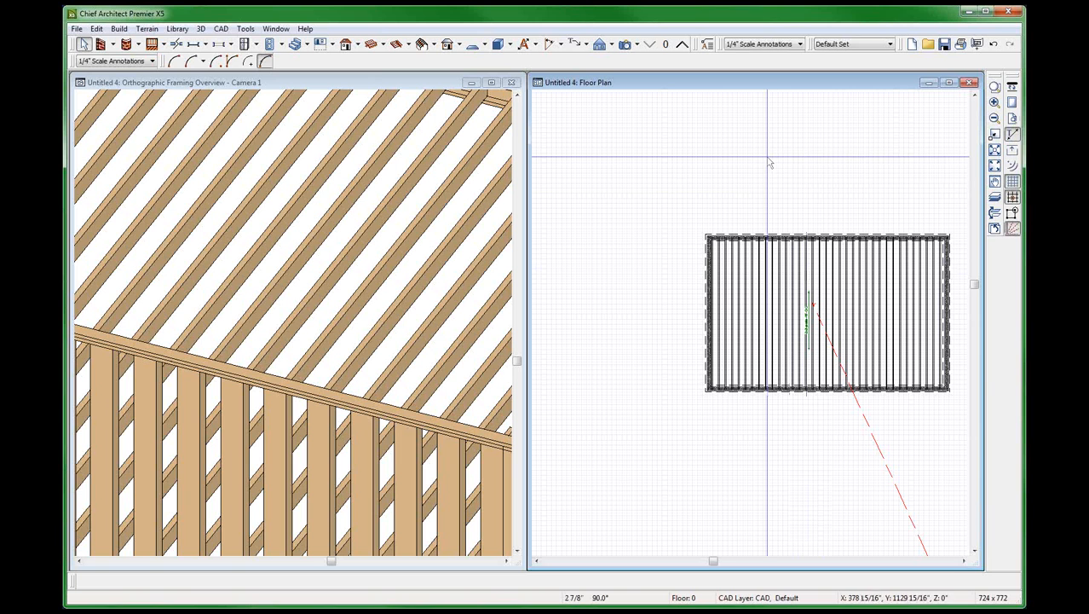
# - In the foundation framing defaults, set the joist width of the subfloor for floor 1 to 3.5"
pyautogui.click(97, 28)
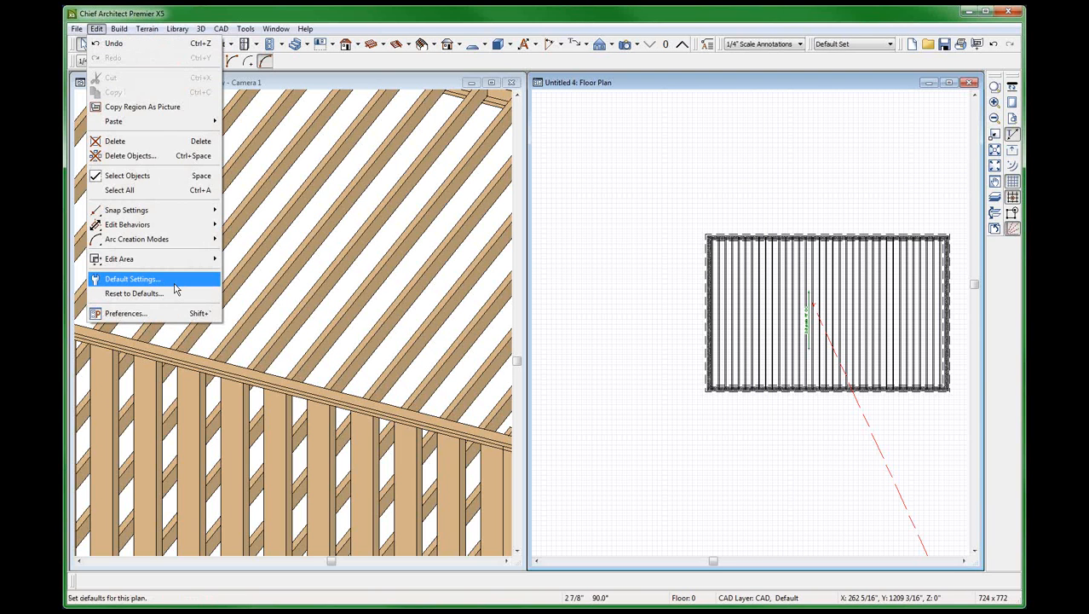
pyautogui.click(174, 285)
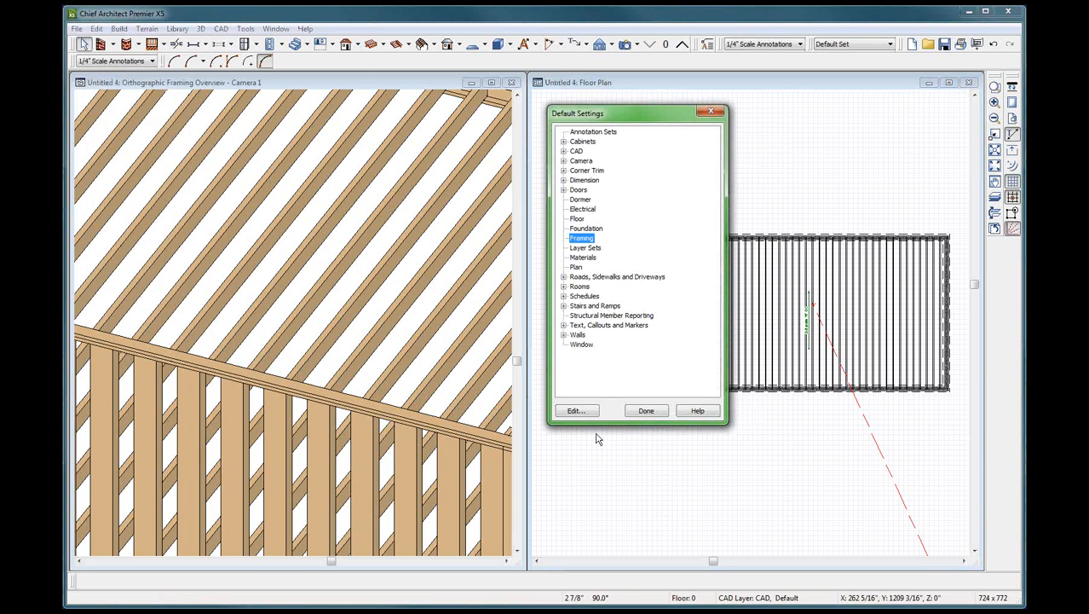
pyautogui.click(576, 410)
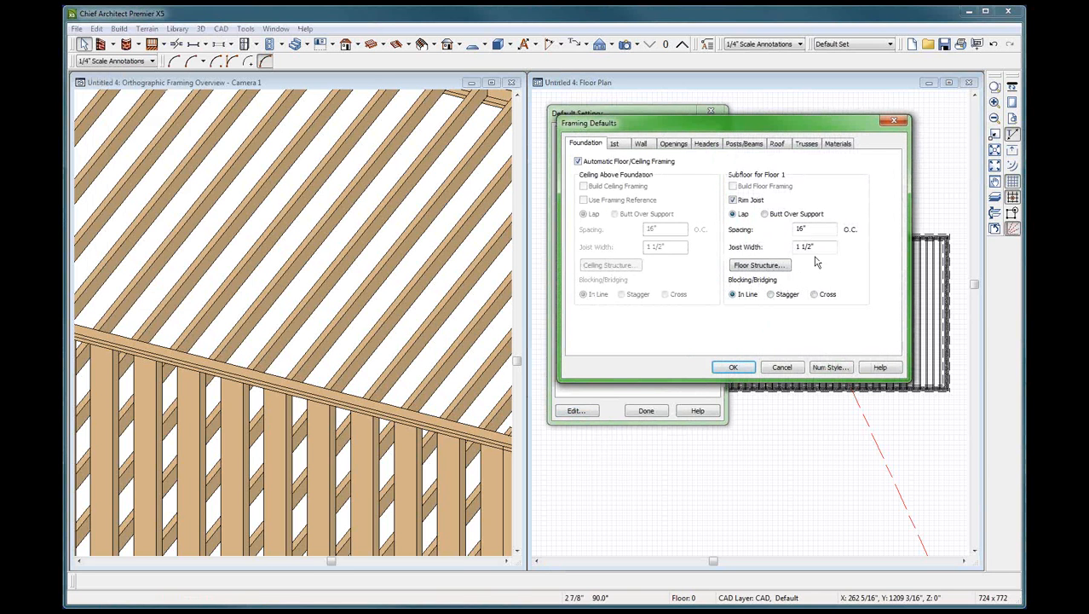
pyautogui.moveTo(824, 245); pyautogui.dragTo(796, 247)
pyautogui.write('3.5')
pyautogui.click(733, 366)
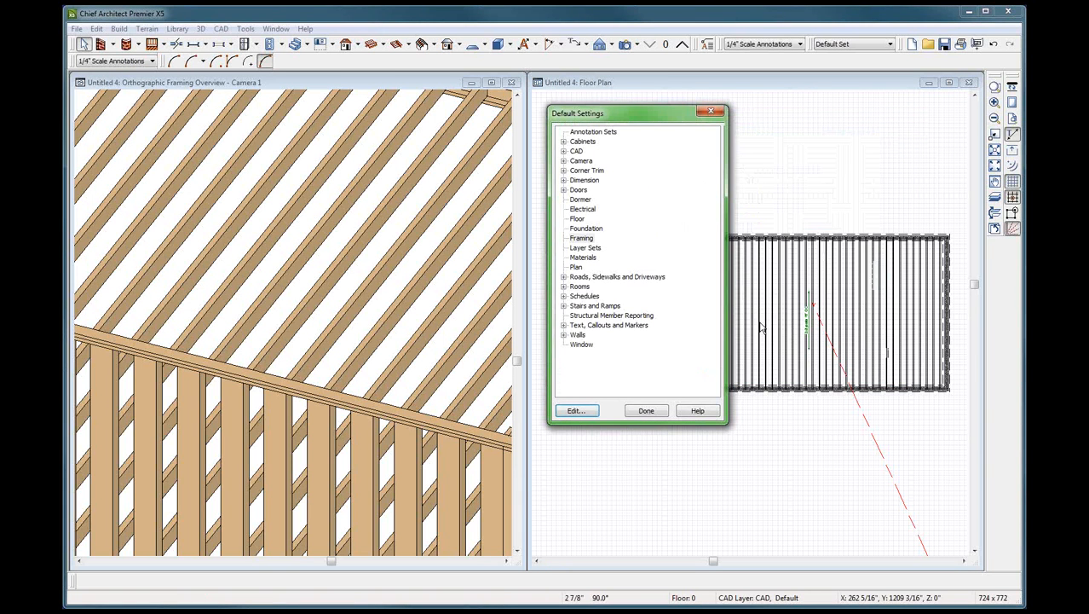
pyautogui.click(645, 411)
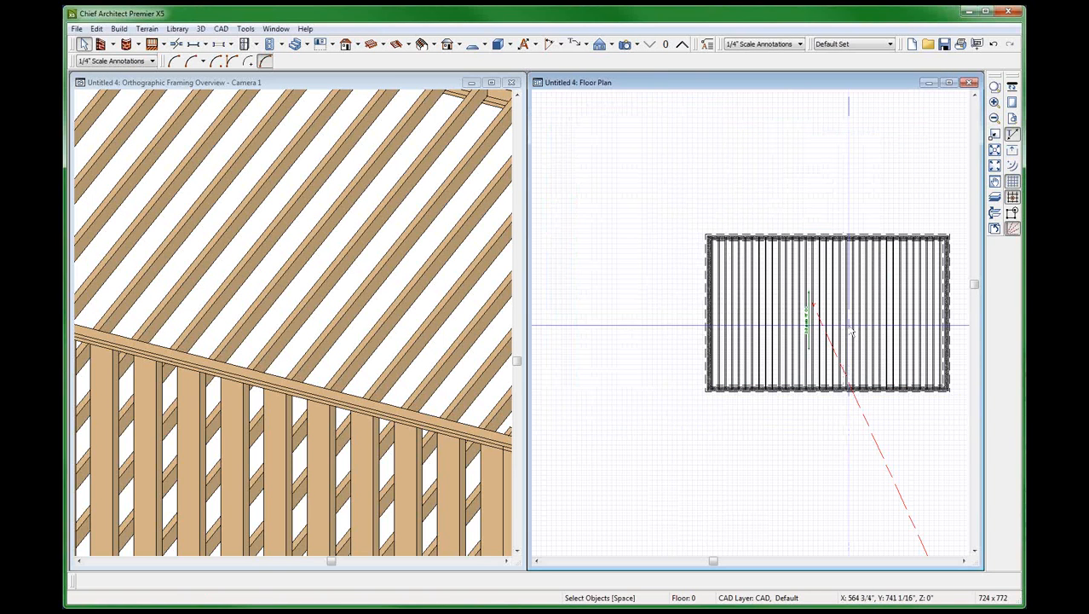
# - Check the joist direction line's label on floor 0 and examine the joists' width in the 3D framing overview
pyautogui.scroll(5, 850, 332)
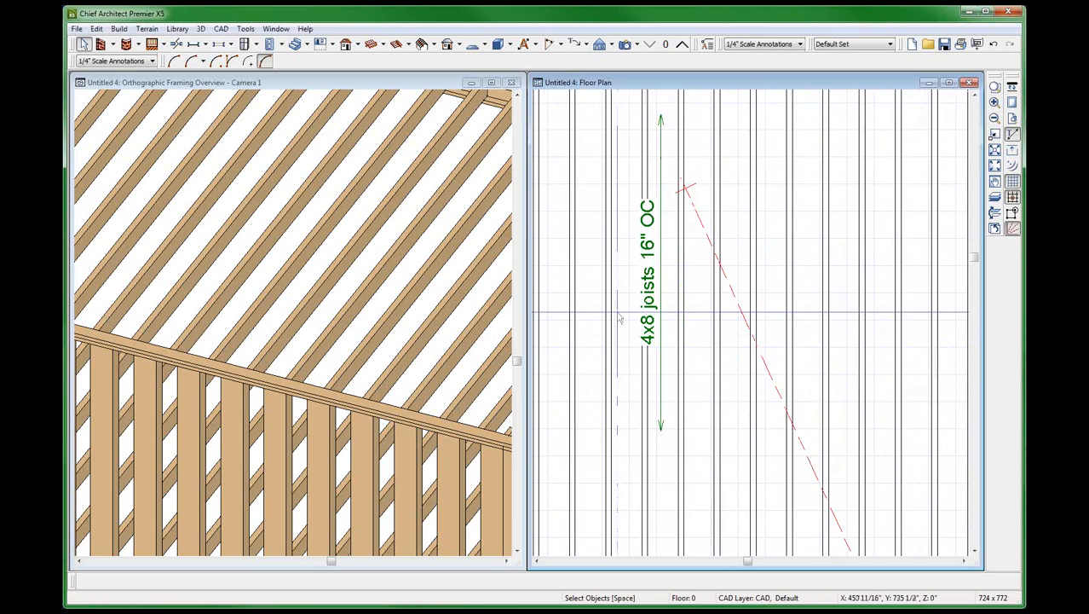
pyautogui.scroll(-3, 620, 318)
pyautogui.click(316, 280)
pyautogui.scroll(-5, 302, 282)
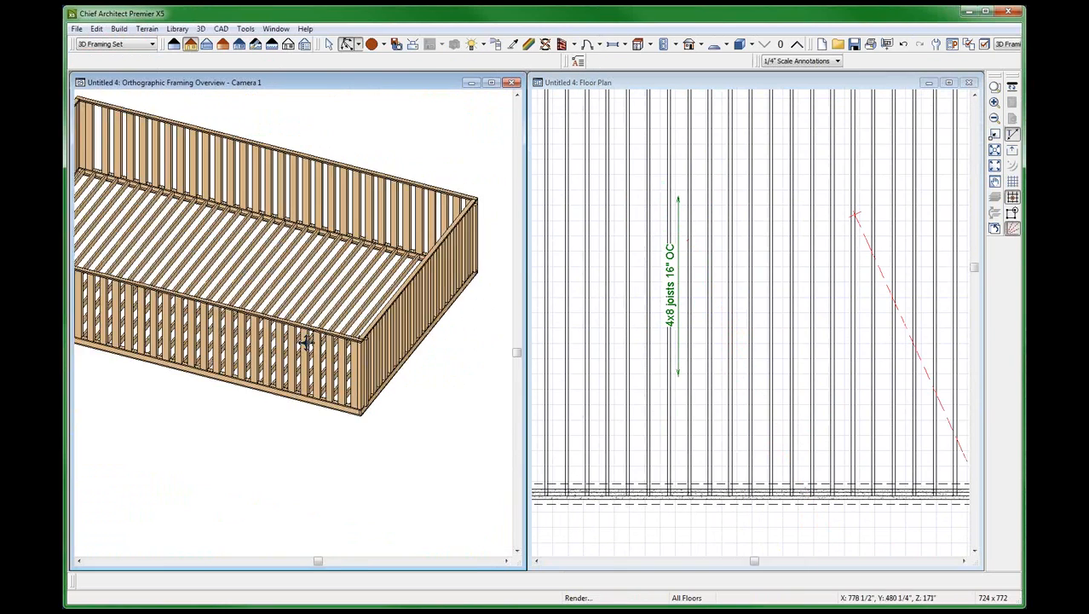
pyautogui.scroll(8, 305, 343)
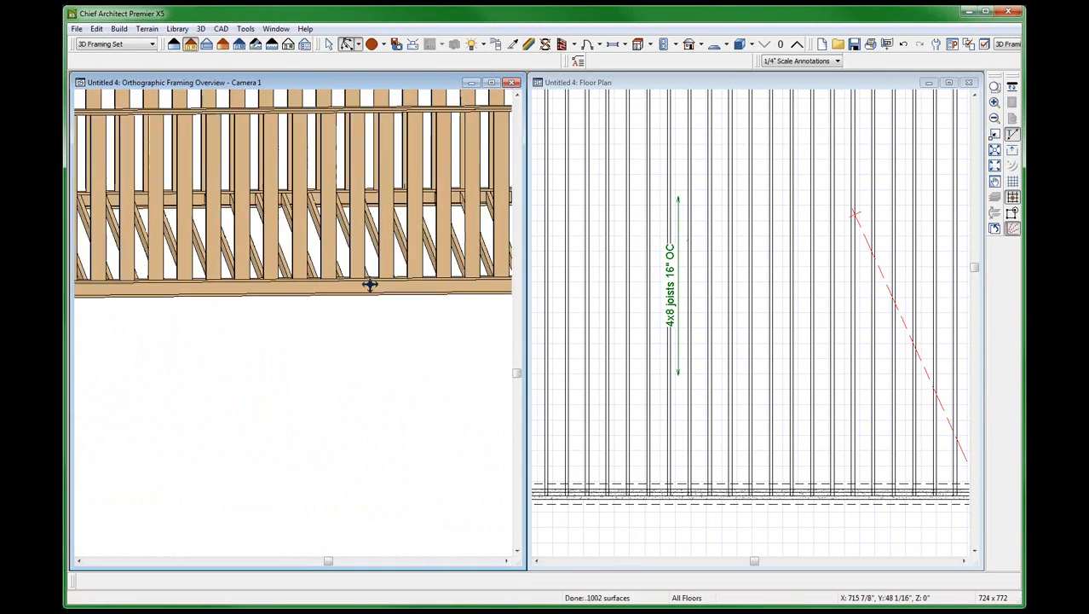
pyautogui.moveTo(370, 285); pyautogui.dragTo(331, 390, button='middle')
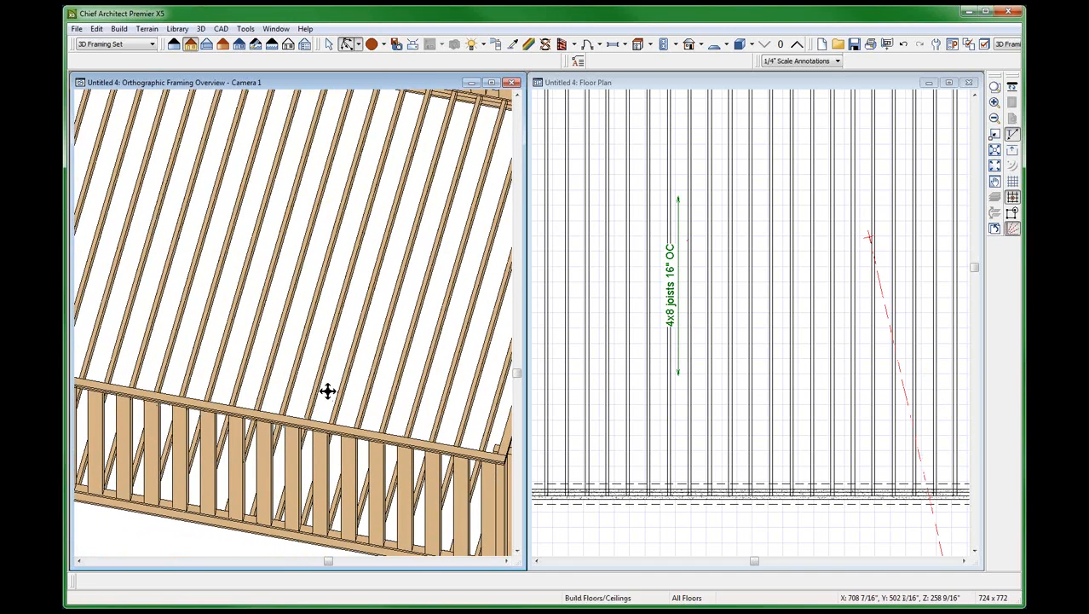
pyautogui.scroll(3, 328, 390)
pyautogui.scroll(2, 412, 331)
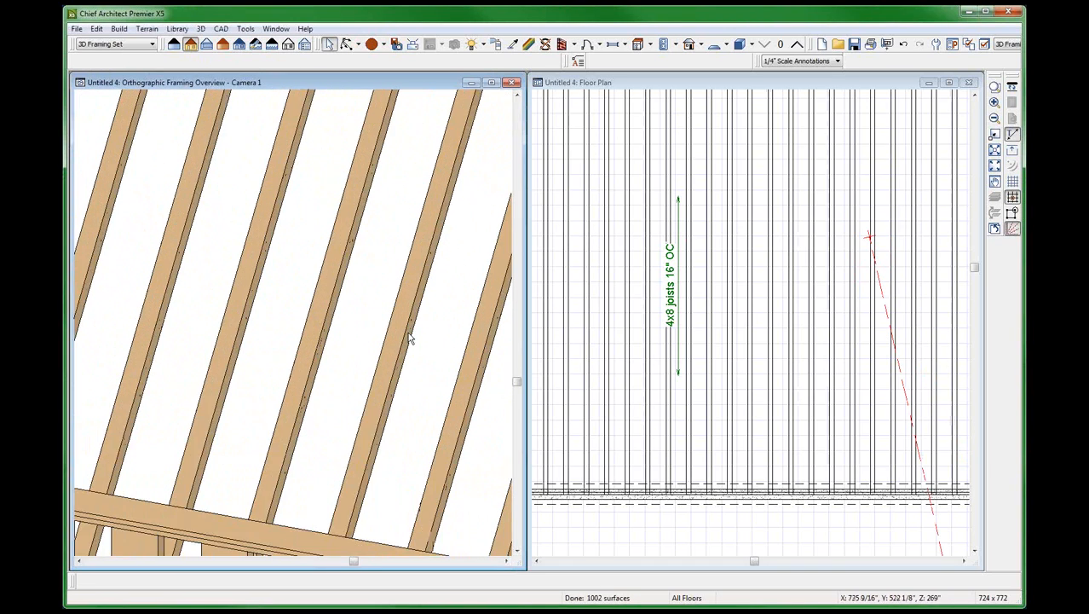
# - Orbit the 3D framing overview to examine the floor joists and wall studs near the building's corner
pyautogui.scroll(-5, 395, 292)
pyautogui.hotkey('alt', 'o')
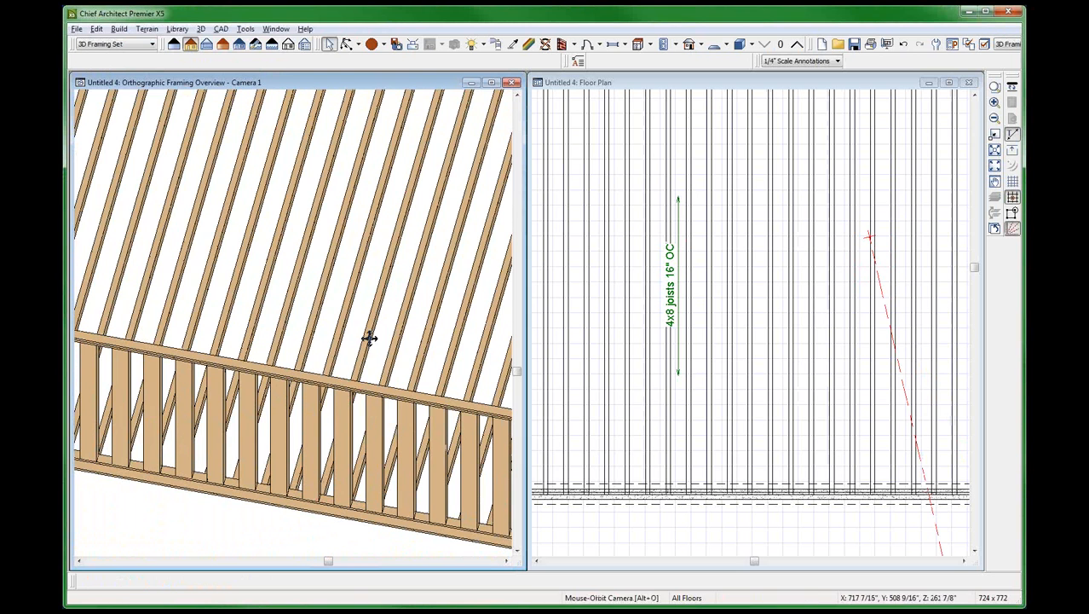
pyautogui.moveTo(370, 339); pyautogui.dragTo(330, 307)
pyautogui.scroll(3, 330, 307)
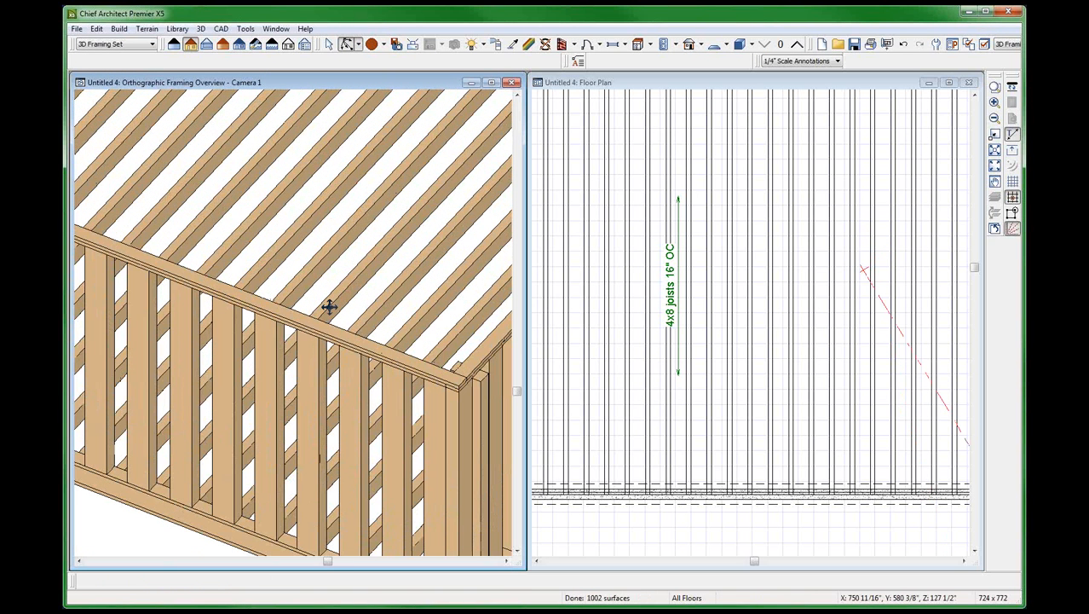
pyautogui.press('space')
pyautogui.click(667, 332)
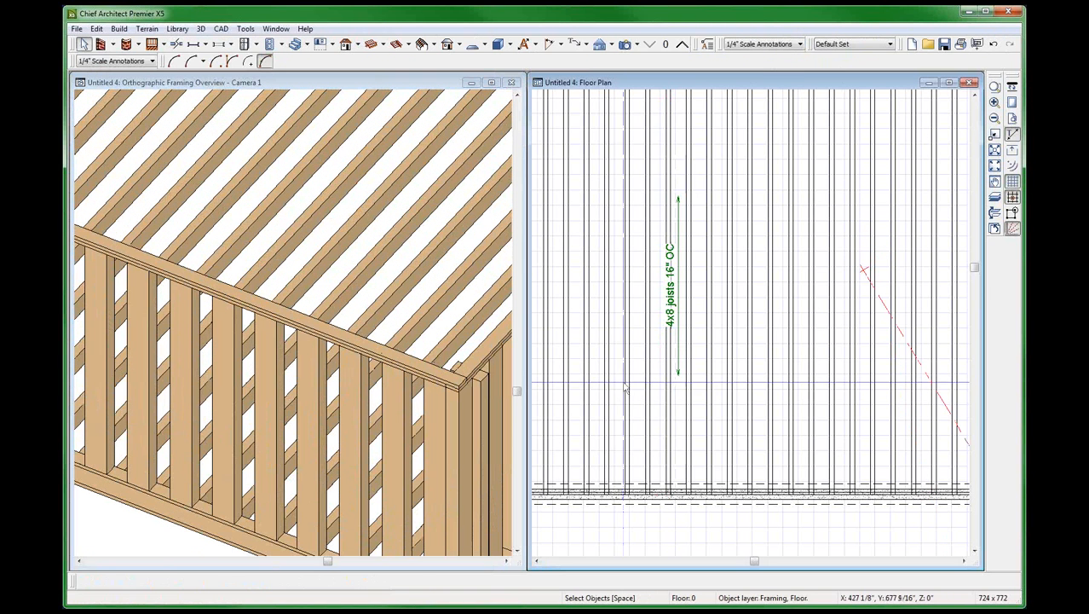
# - Review the floor structure layer's thickness and framing material in the specification of the floor 1 room
pyautogui.click(681, 45)
pyautogui.click(647, 220)
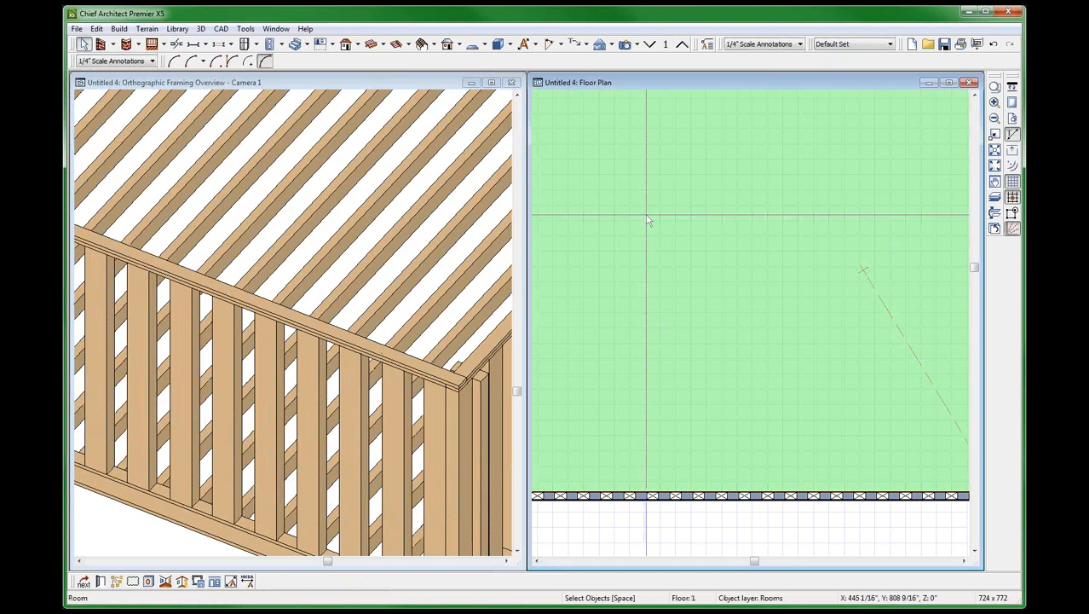
pyautogui.doubleClick(648, 217)
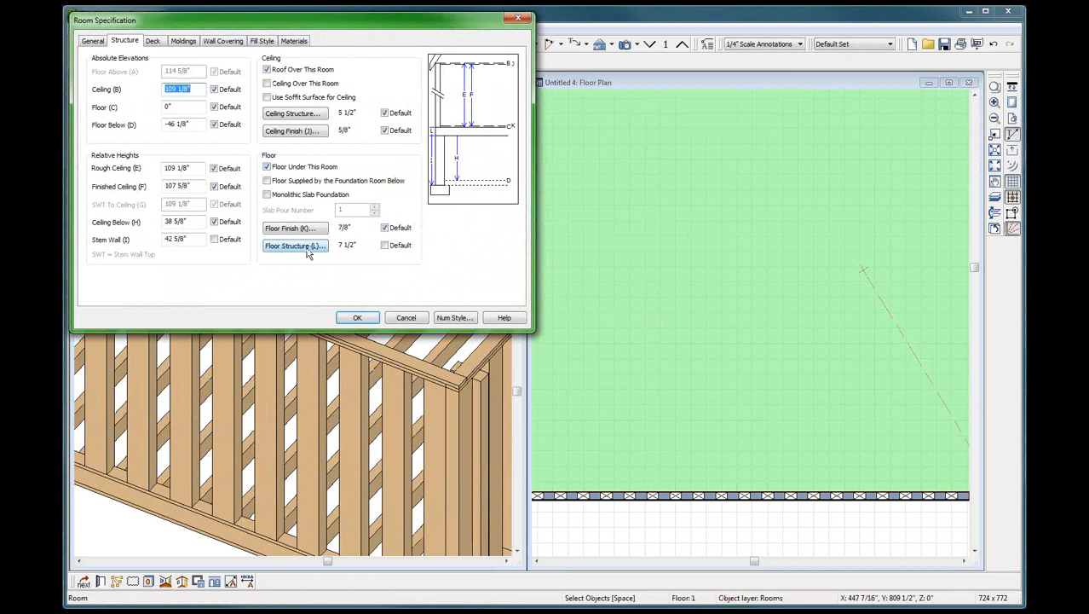
pyautogui.click(294, 245)
pyautogui.click(158, 101)
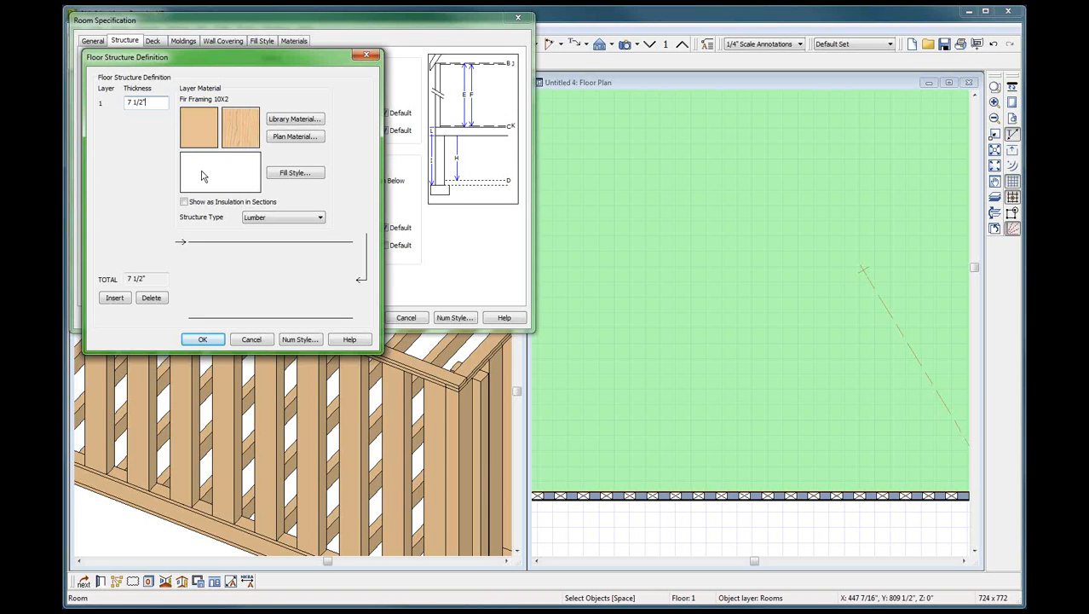
pyautogui.click(203, 340)
pyautogui.click(358, 318)
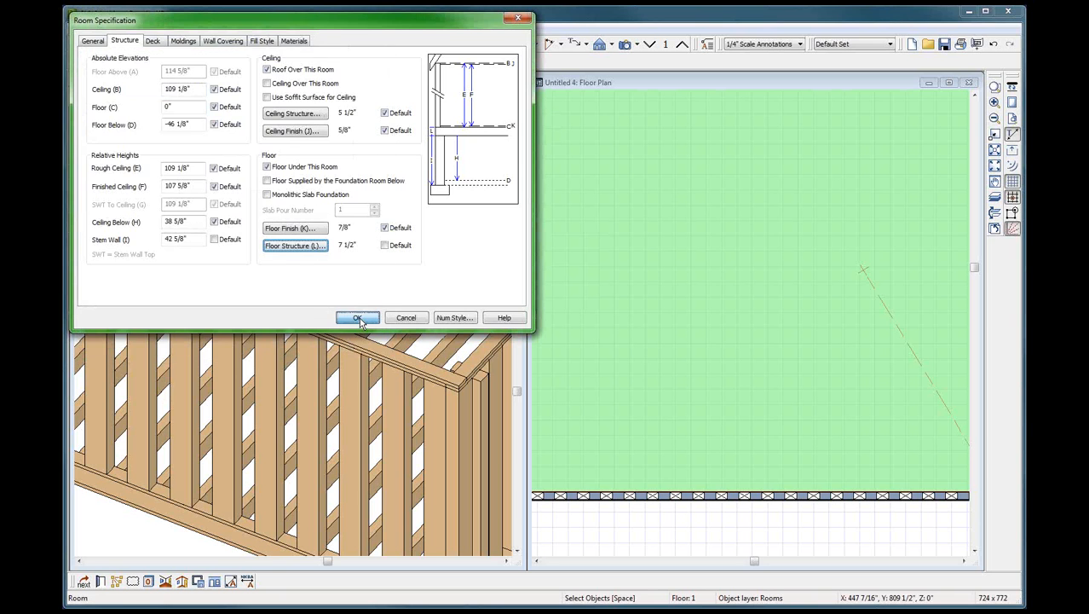
pyautogui.click(561, 246)
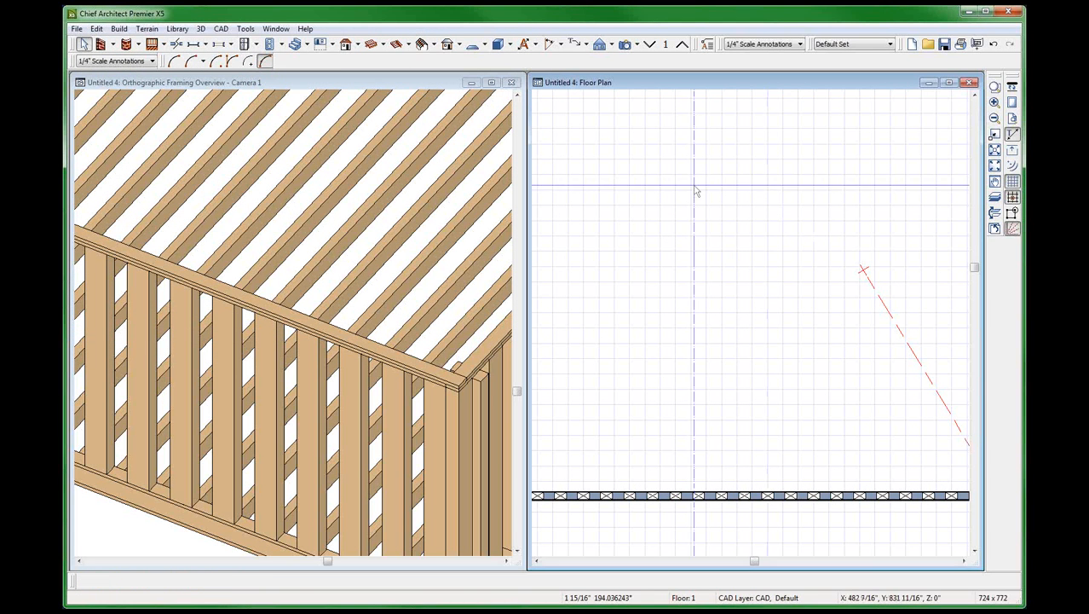
pyautogui.click(314, 380)
pyautogui.scroll(-2, 313, 247)
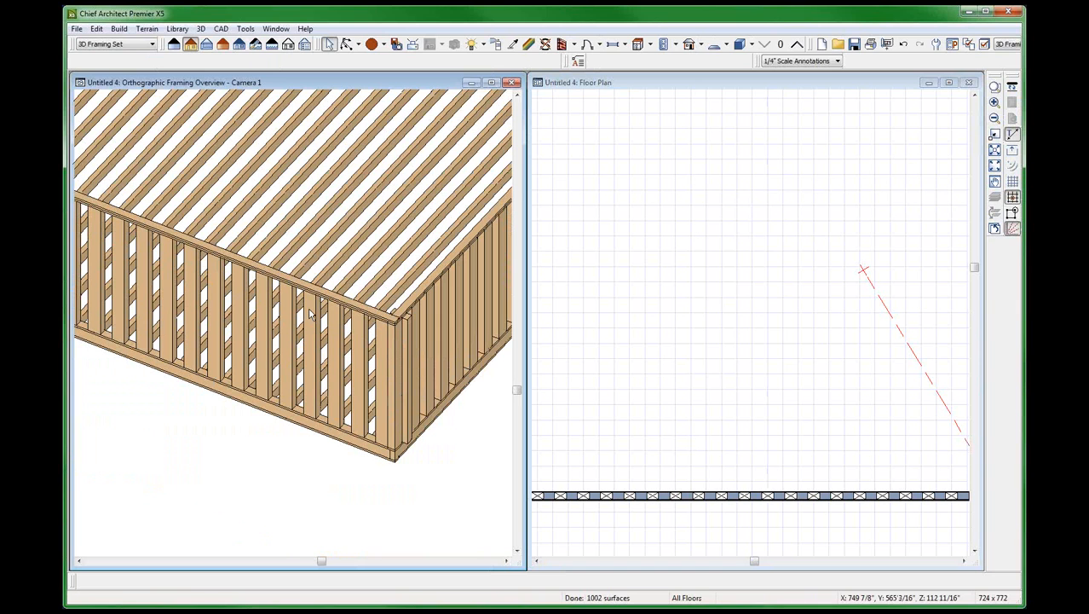
pyautogui.click(675, 250)
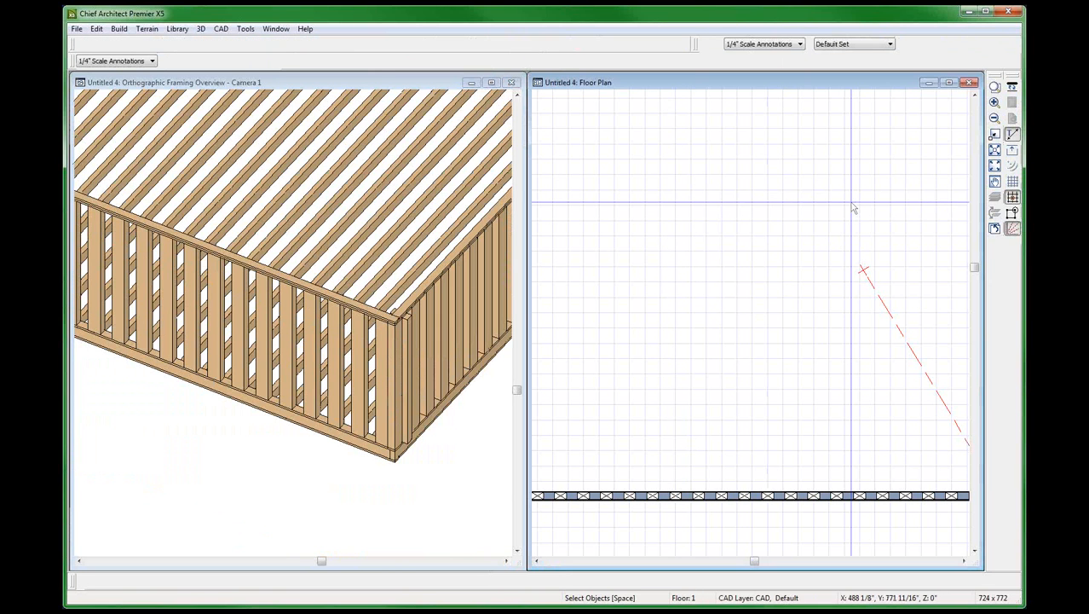